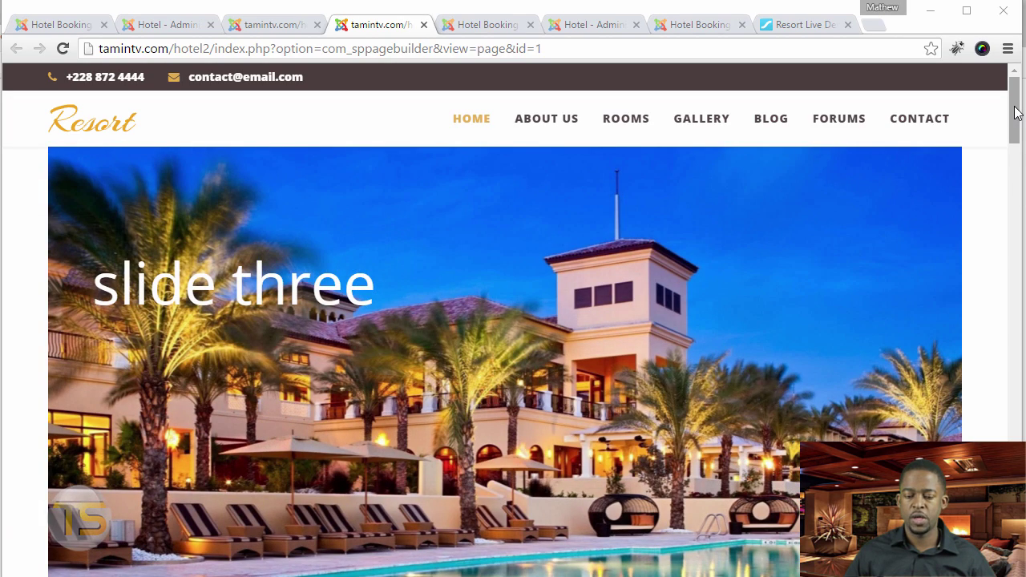
# Look over the resort home page, down to the article section with the Privacy policy card.
pyautogui.moveTo(1015, 112); pyautogui.dragTo(1015, 397)
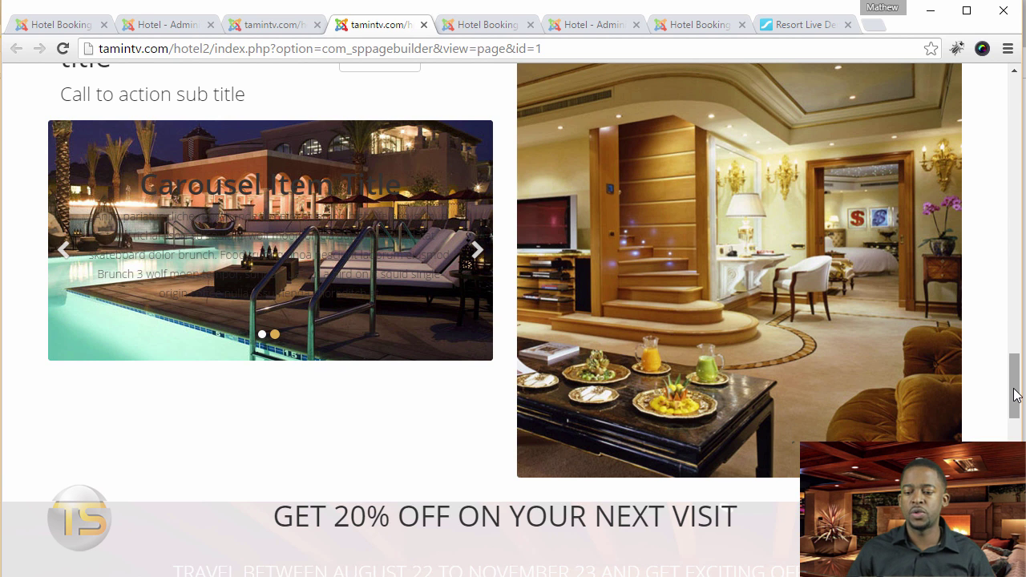
pyautogui.moveTo(1015, 394); pyautogui.dragTo(991, 81)
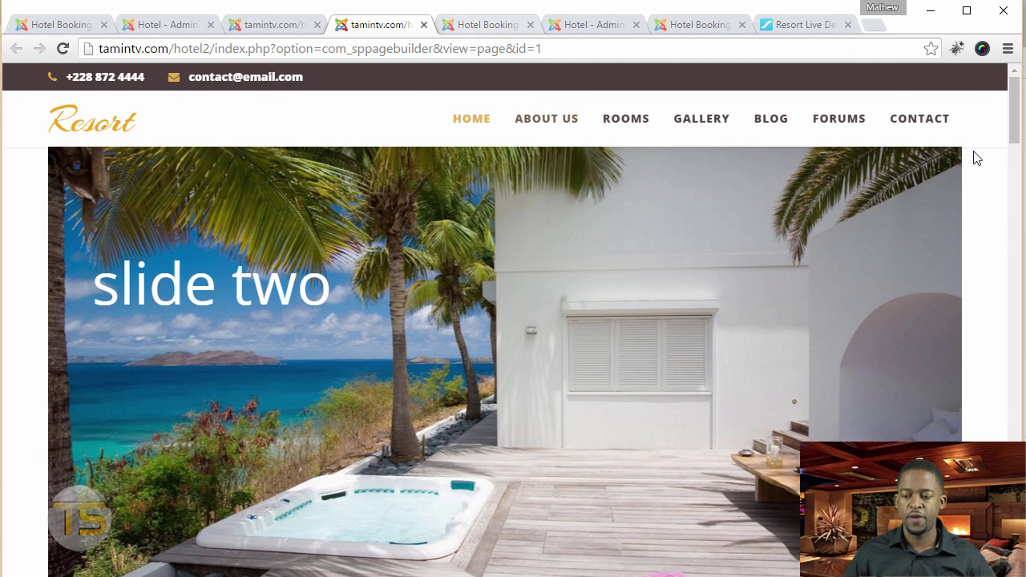
pyautogui.moveTo(1018, 108); pyautogui.dragTo(1008, 442)
pyautogui.scroll(-3, 247, 373)
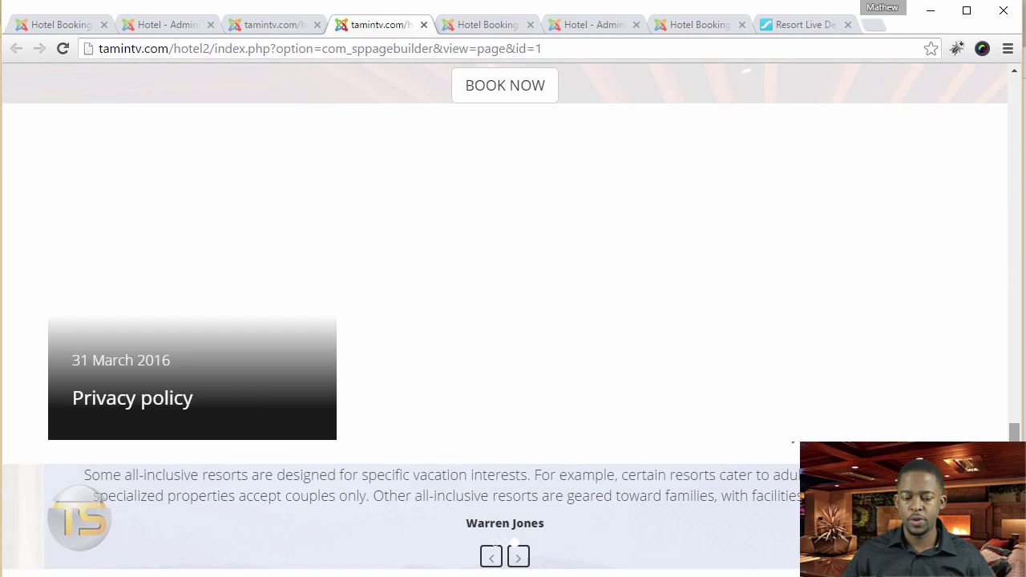
pyautogui.moveTo(149, 360)
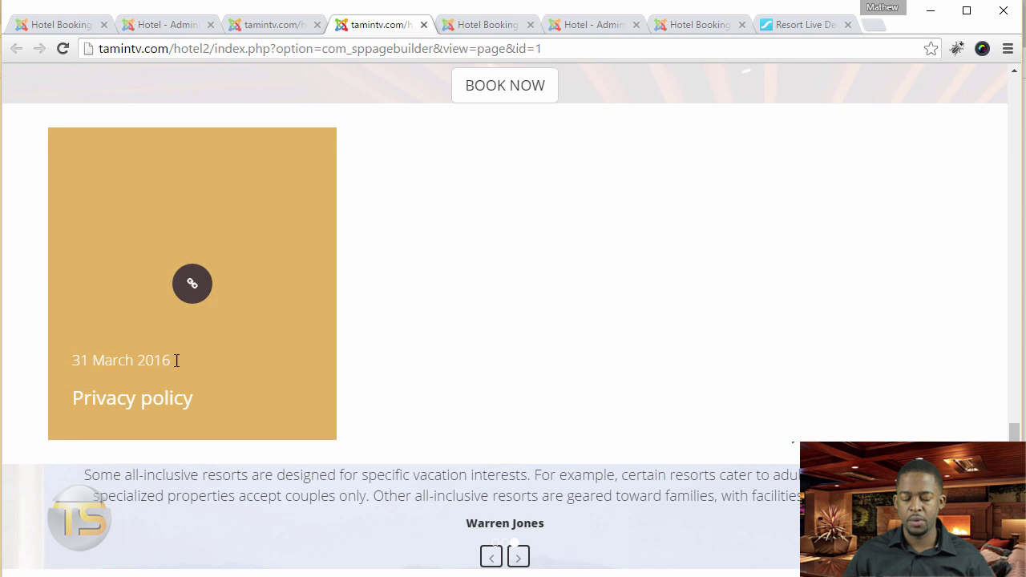
pyautogui.scroll(2, 232, 300)
pyautogui.scroll(-3, 320, 302)
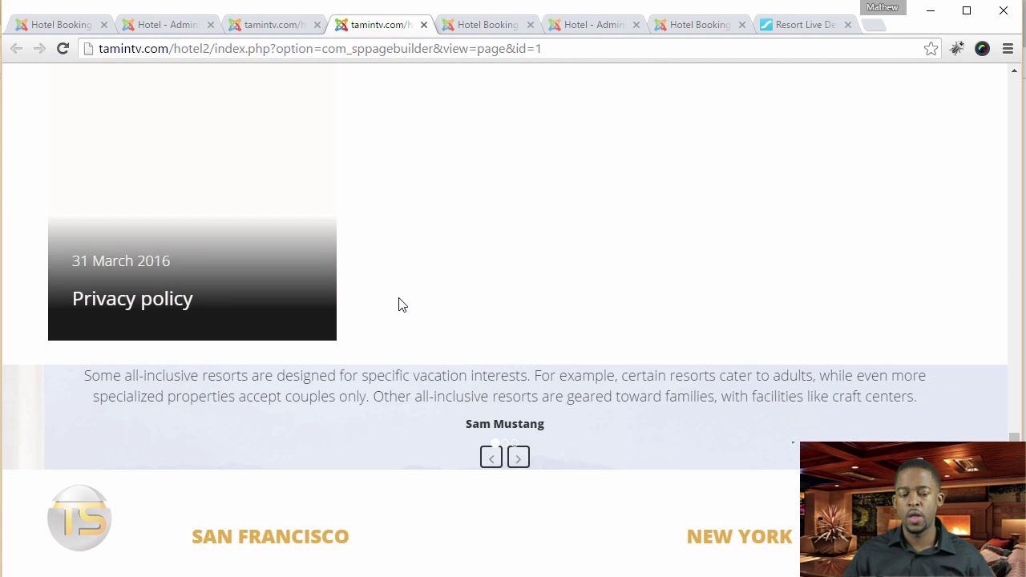
# In the Joomla administrator, retitle the Privacy policy article "A ROOM FOR YOU" and replace its body with the two-paragraph destination resort text.
pyautogui.click(470, 24)
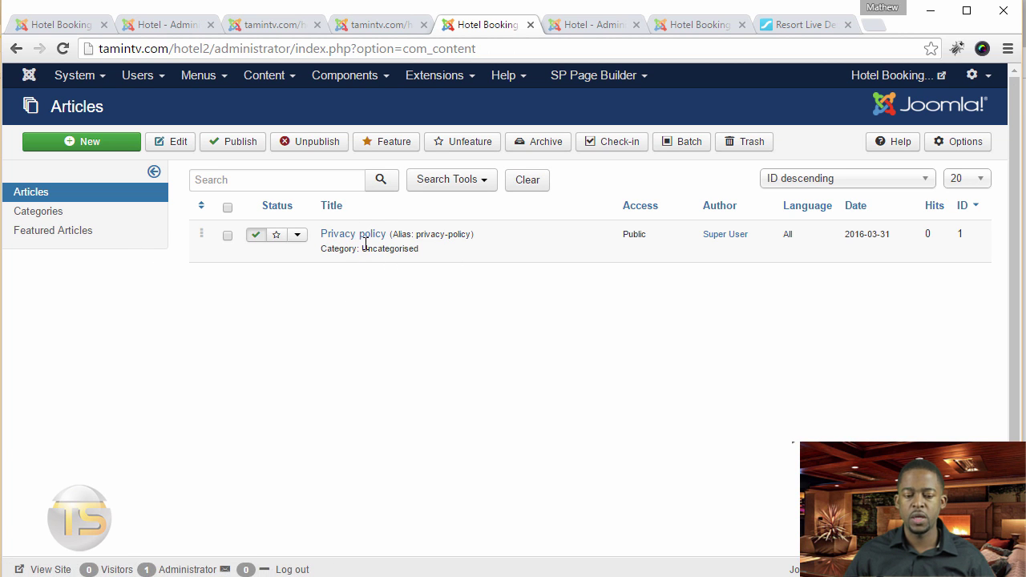
pyautogui.click(357, 235)
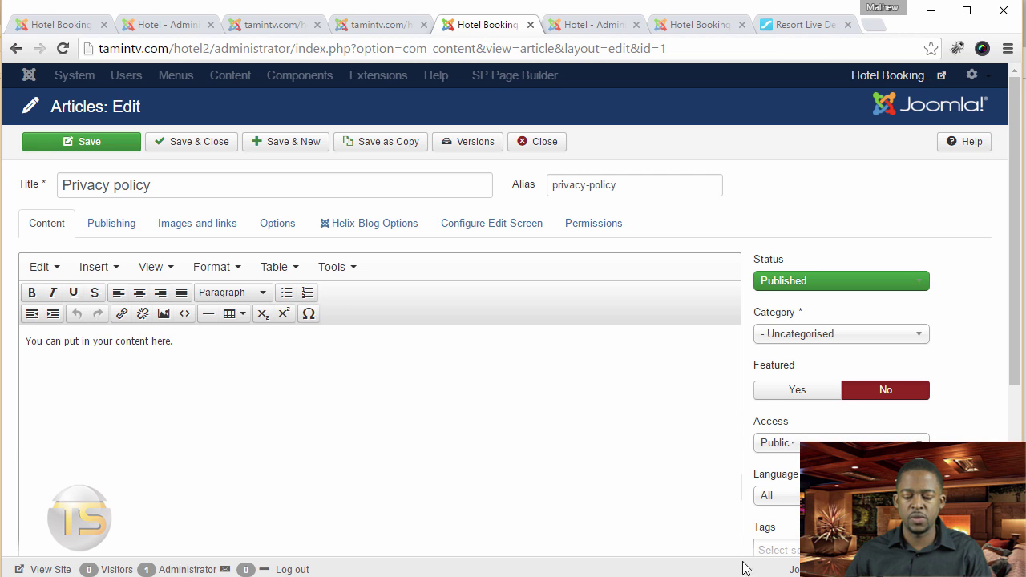
pyautogui.hotkey('ctrl', 'a')
pyautogui.write("A destination resort is a resort that contains, in and of itself, the necessary guest attraction capabilities—that is to say that a destination resort does not need to be near a destination (town, historic site, theme park, or other) to attract its public. A commercial establishment at a resort destination such as a recreational area, a scenic or historic site, a theme park, a gaming facility or other tourist attraction may compete with other businesses at a destination. Consequently, another quality of a destination resort is that it offers food, drink, lodging, sports and entertainment, and shopping within the facility so that guests have no need to leave the facility throughout their stay. Commonly these facilities are of higher quality than would be expected if one were to stay at a hotel or eat in a town's restaurants. Some examples are Atlantis in the Bahamas, the Walt Disney World Resort near Orlando, Florida, USA, Costa do Sauípe in Northeastern Brazil, Laguna Phuket in Thailand and Sun City near Johannesburg in South Africa. Closely related to these resorts are convention and large meeting sites. Generally these occur in cities where special meeting halls, together with ample accommodations as well as varied dining and entertainment, are provided.")
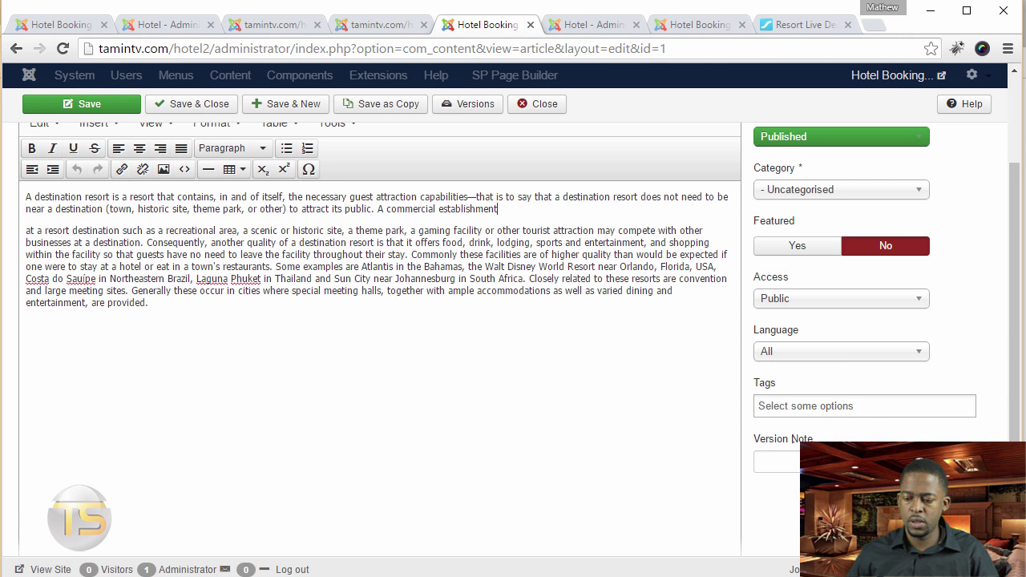
pyautogui.scroll(4, 476, 348)
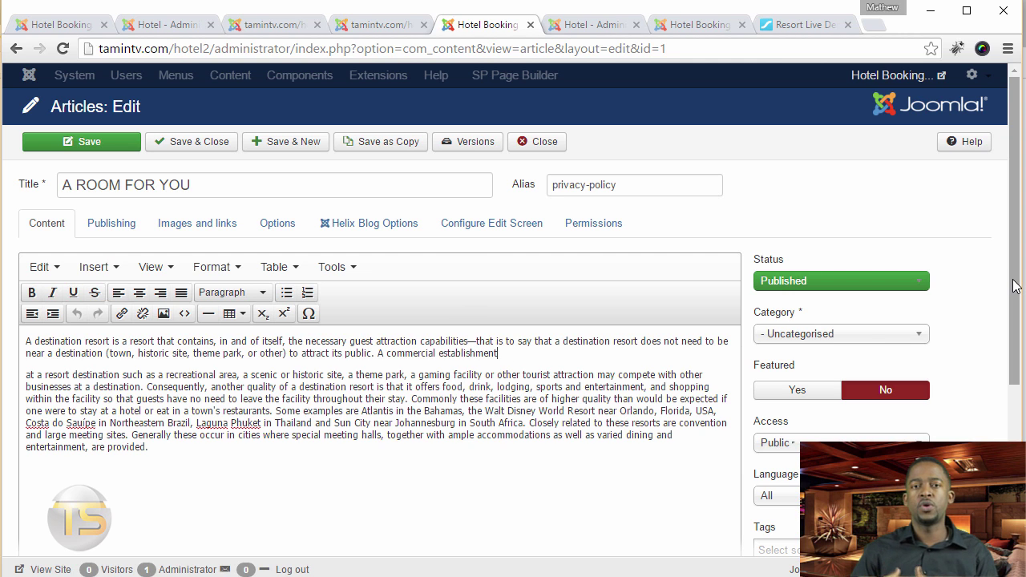
# Insert a Read More break between the two paragraphs of the article.
pyautogui.moveTo(1014, 286); pyautogui.dragTo(1015, 451)
pyautogui.scroll(2, 380, 404)
pyautogui.scroll(1, 405, 377)
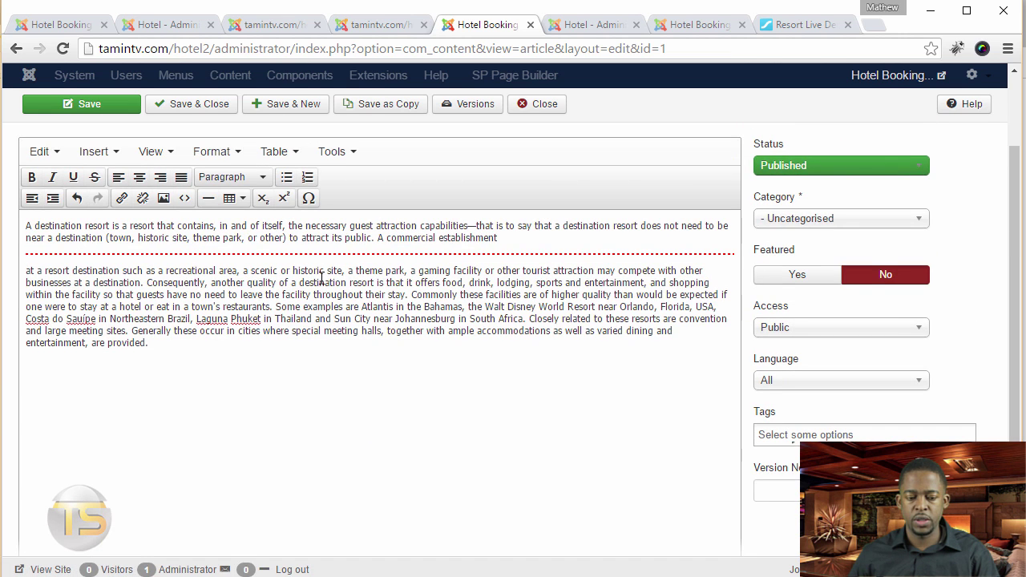
pyautogui.scroll(3, 320, 278)
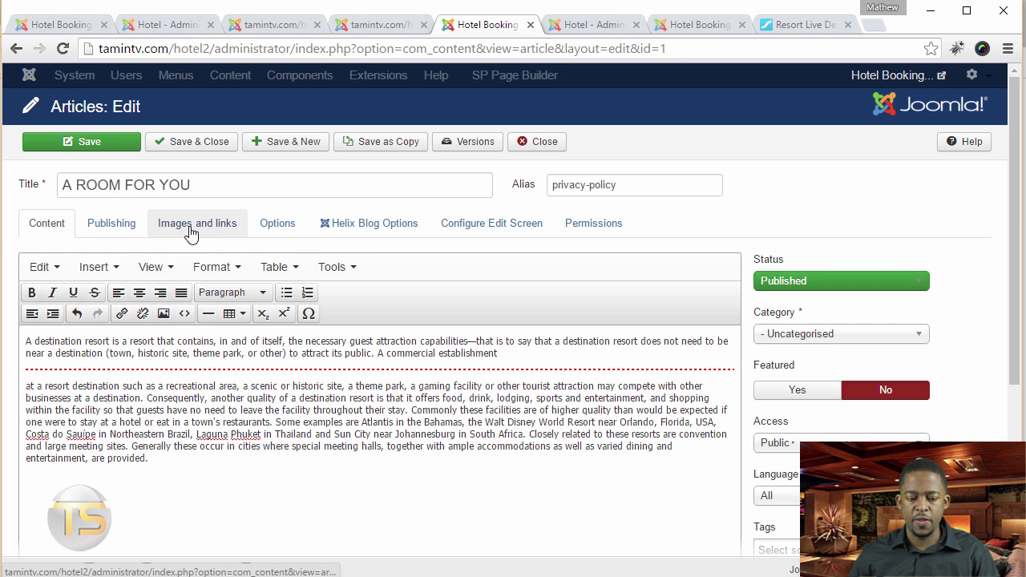
# Upload the three resort-blog images, set images/resort-blog-1.jpg as the intro image, and save the article.
pyautogui.click(190, 230)
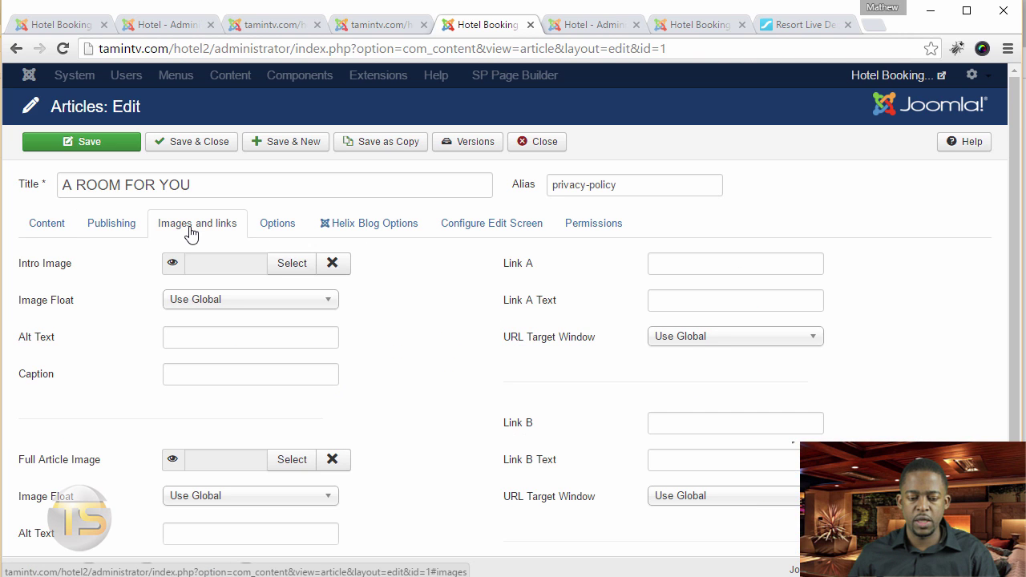
pyautogui.click(285, 265)
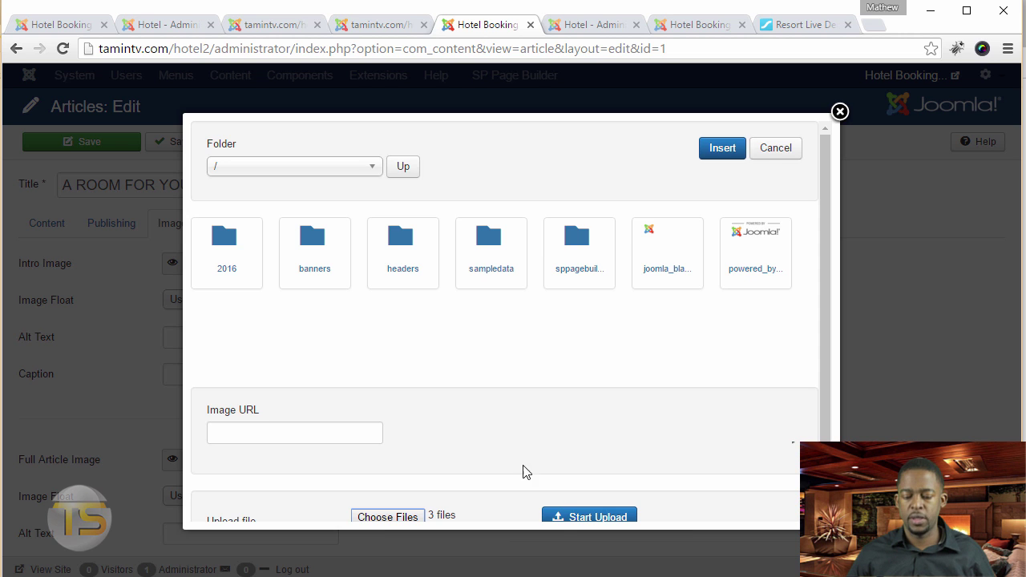
pyautogui.click(572, 517)
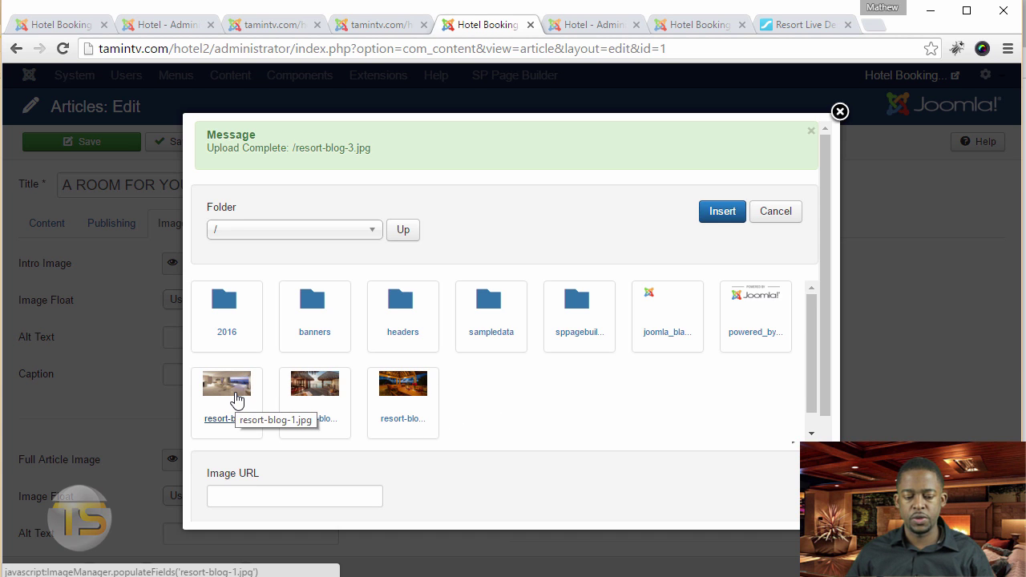
pyautogui.click(237, 399)
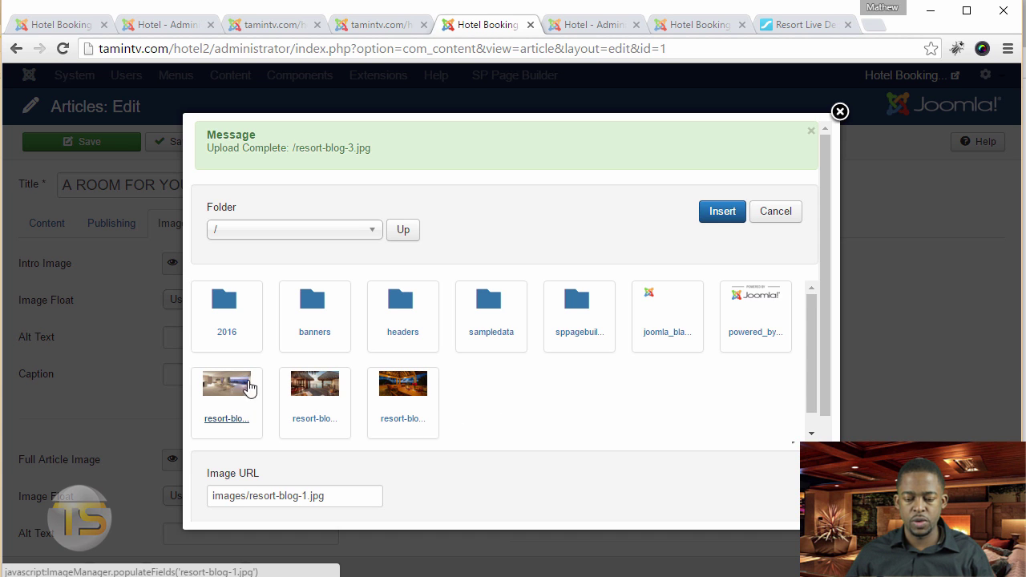
pyautogui.click(723, 212)
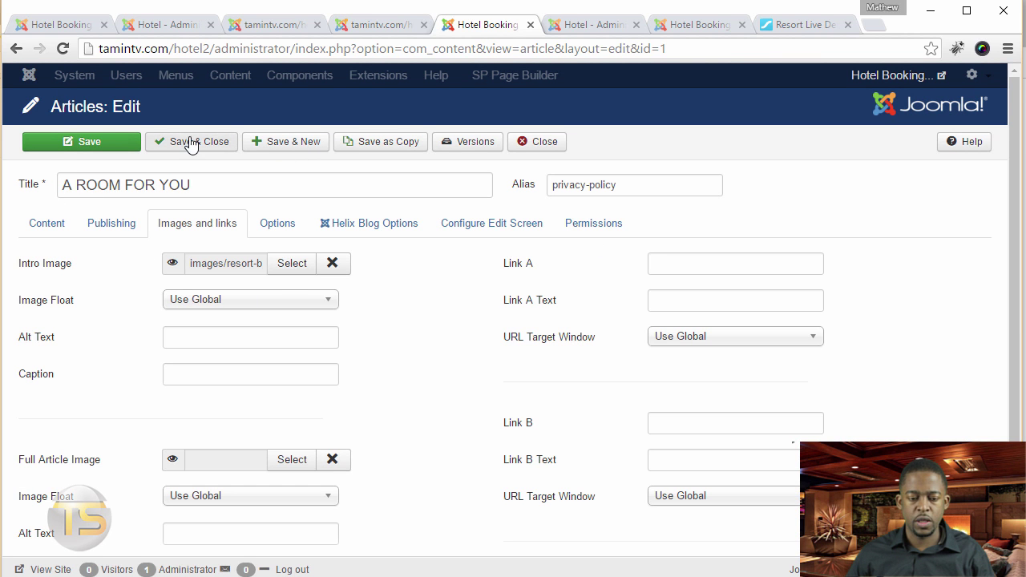
pyautogui.click(109, 149)
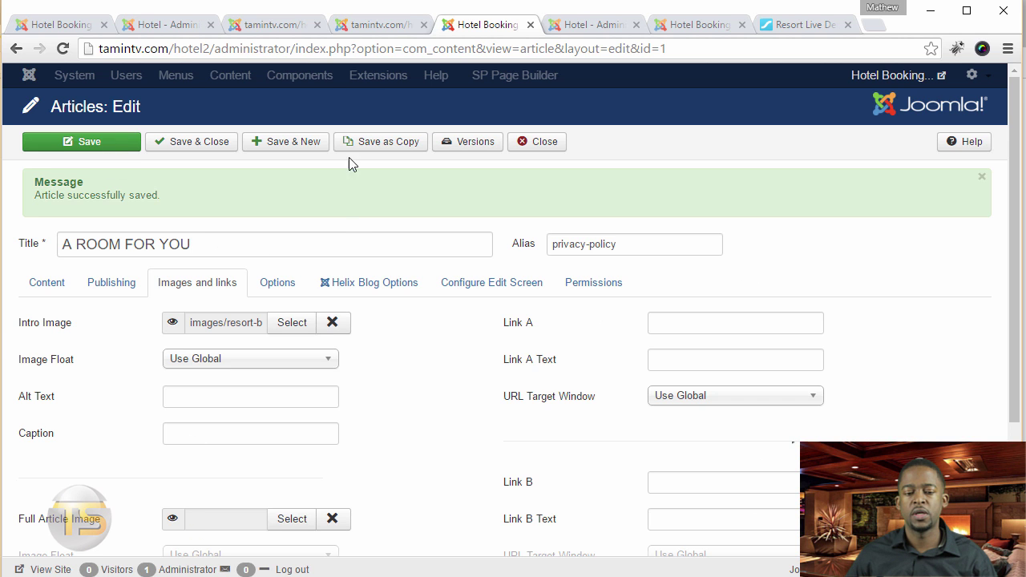
# Check the article cards and their intro images on the site's home page.
pyautogui.click(272, 25)
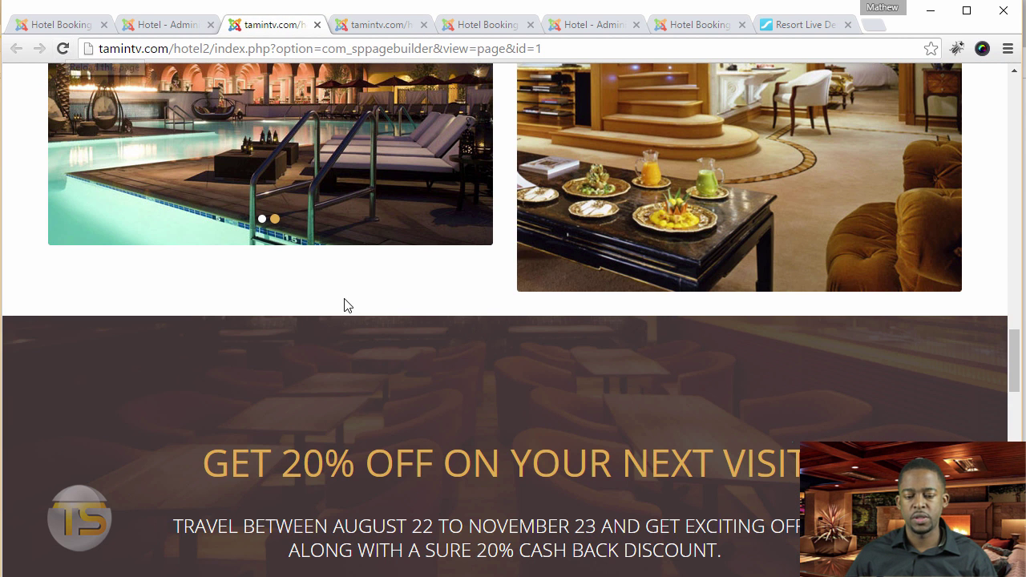
pyautogui.scroll(-6, 422, 403)
pyautogui.scroll(-2, 285, 451)
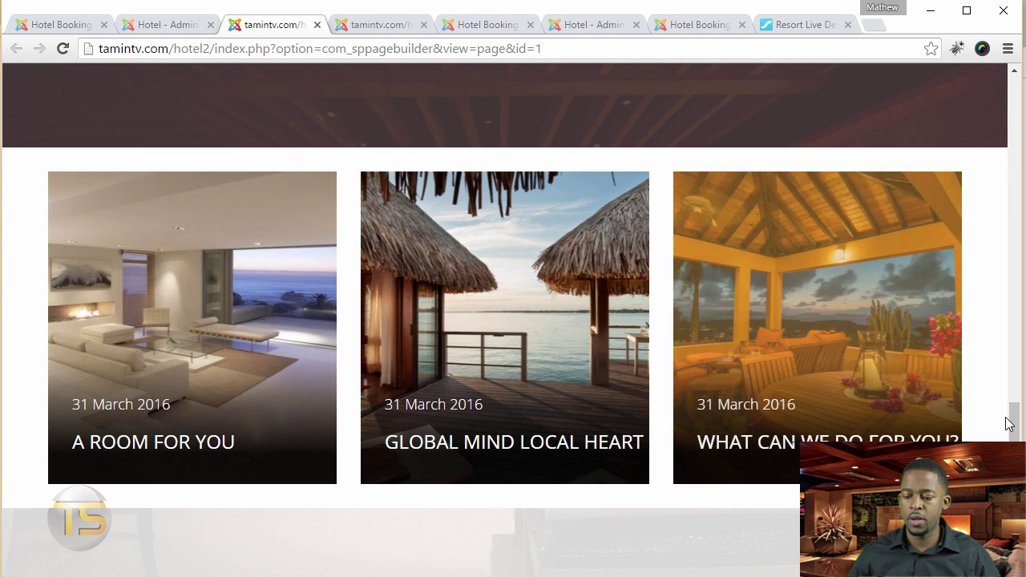
pyautogui.moveTo(1013, 423); pyautogui.dragTo(980, 419)
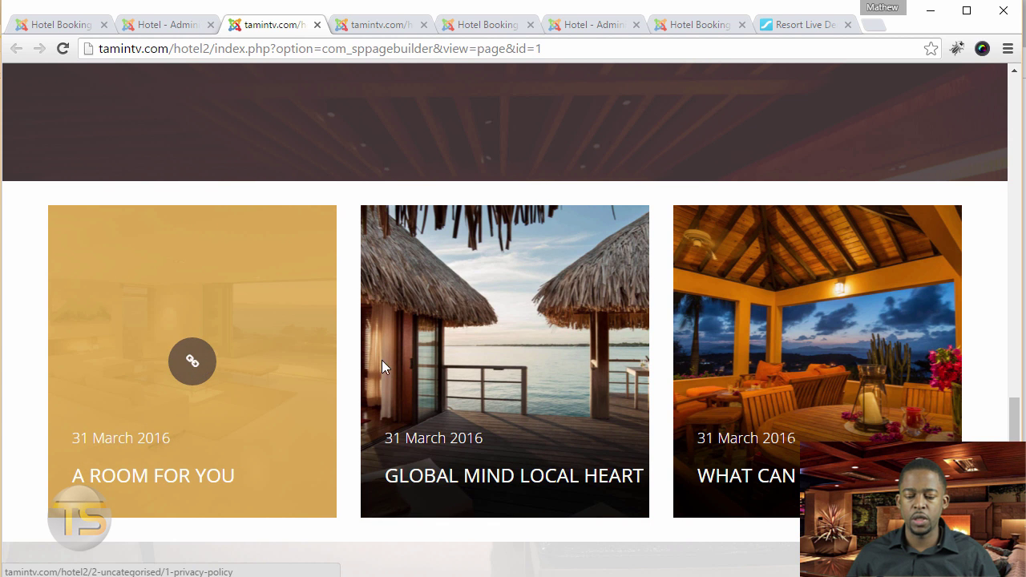
# Open the "WHAT CAN WE DO FOR YOU?" article from its home page card and review its page.
pyautogui.click(818, 363)
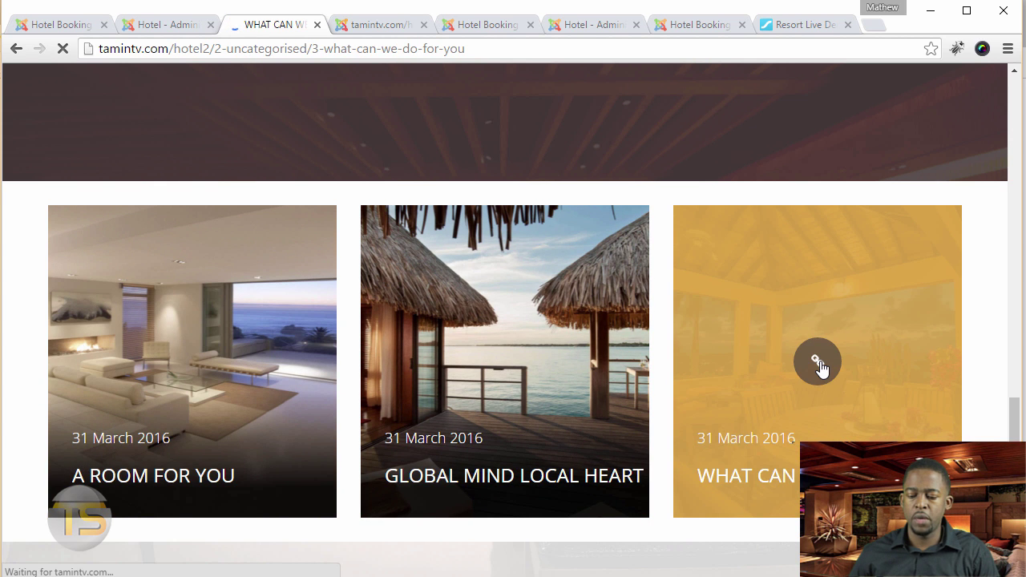
pyautogui.scroll(-2, 492, 428)
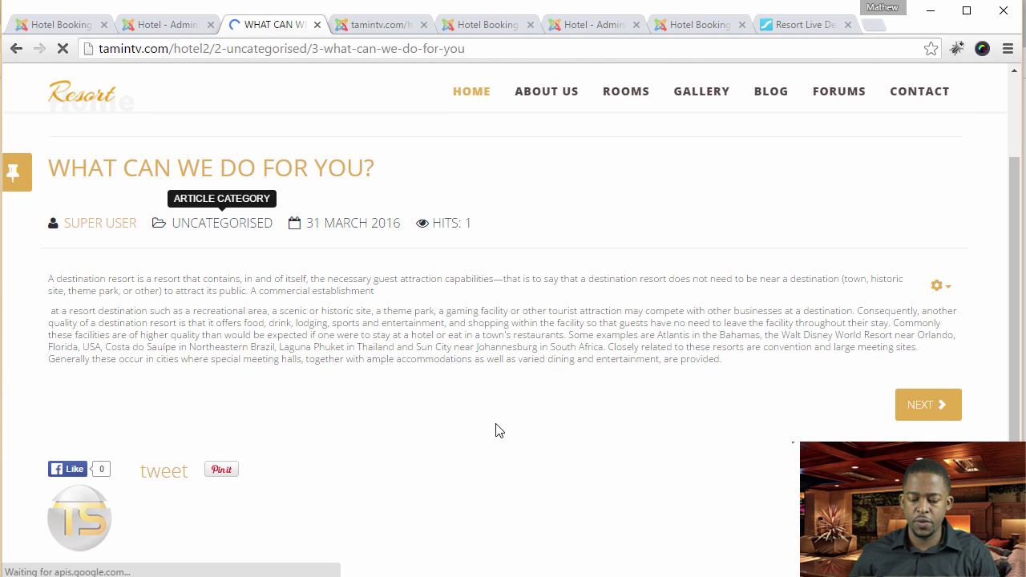
pyautogui.scroll(2, 487, 339)
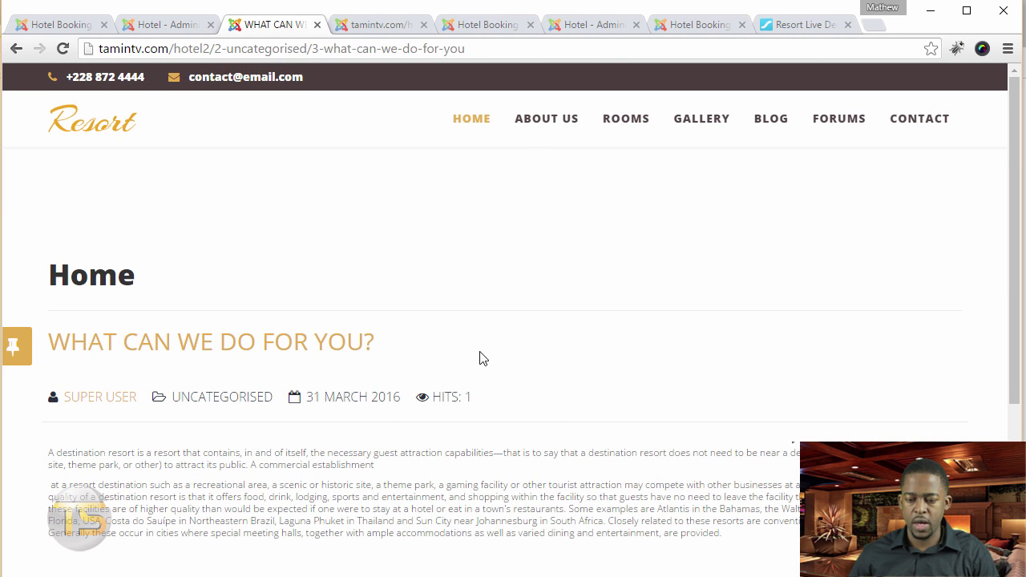
# Set images/resort-blog-3.jpg as the full article image of "WHAT CAN WE DO FOR YOU?" in the administrator, then save and close the article.
pyautogui.click(470, 25)
pyautogui.click(192, 282)
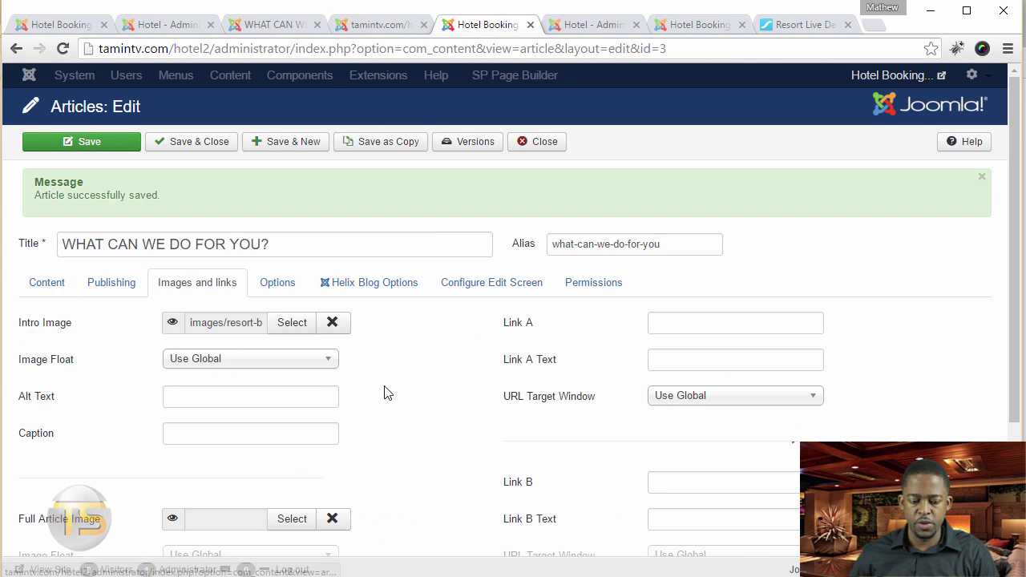
pyautogui.scroll(-2, 392, 393)
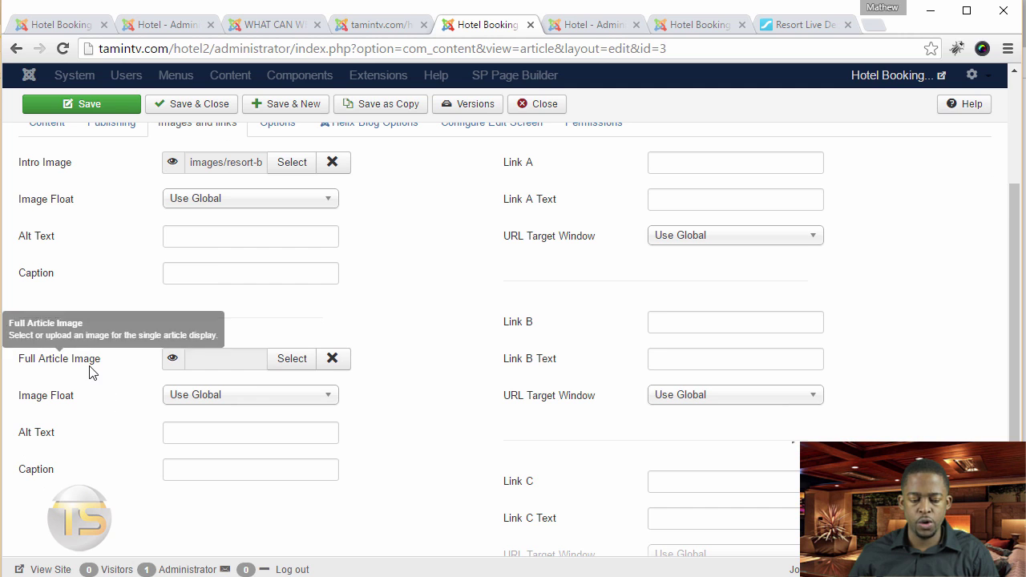
pyautogui.moveTo(40, 174)
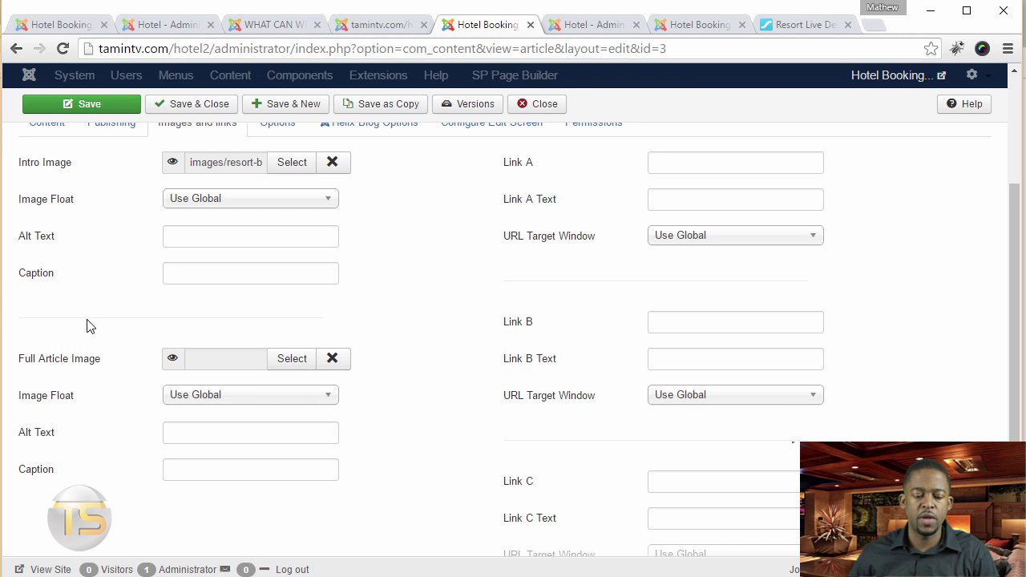
pyautogui.moveTo(35, 366)
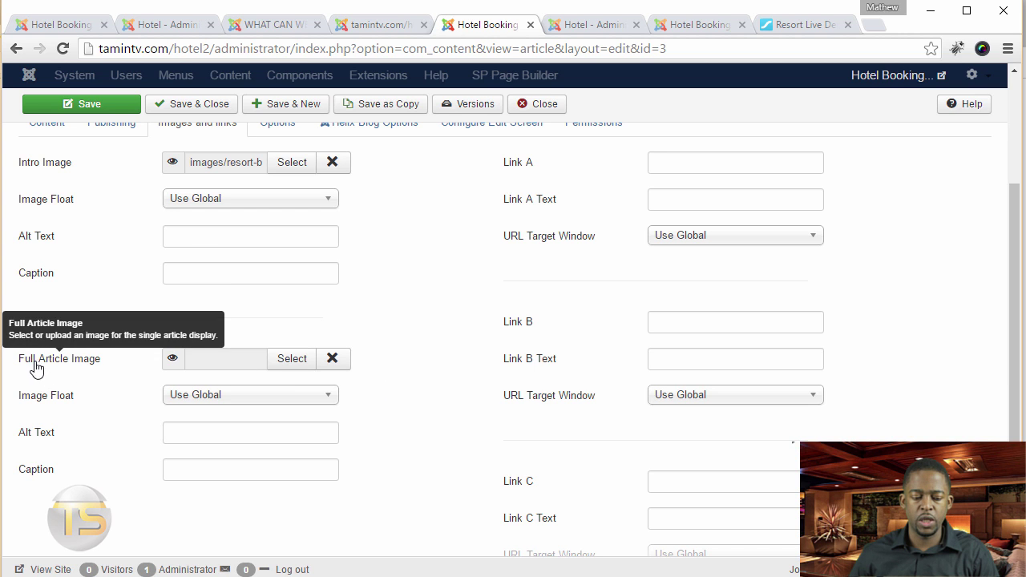
pyautogui.click(292, 365)
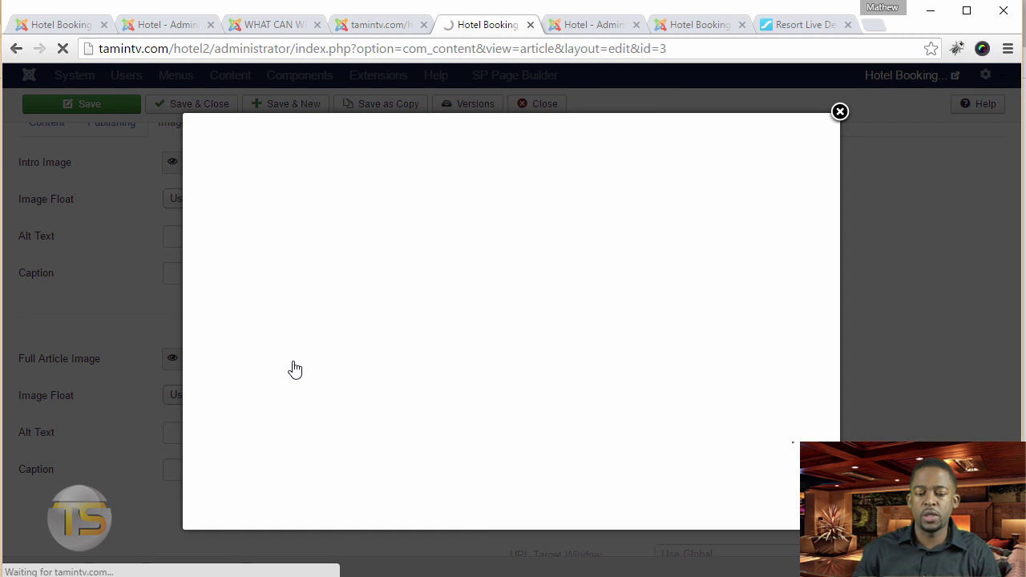
pyautogui.click(412, 326)
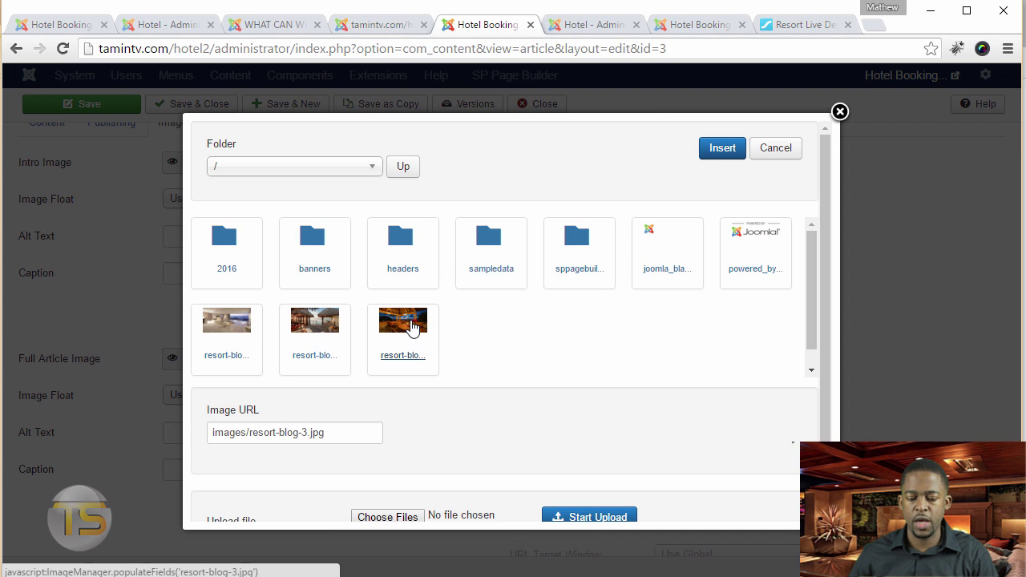
pyautogui.click(709, 150)
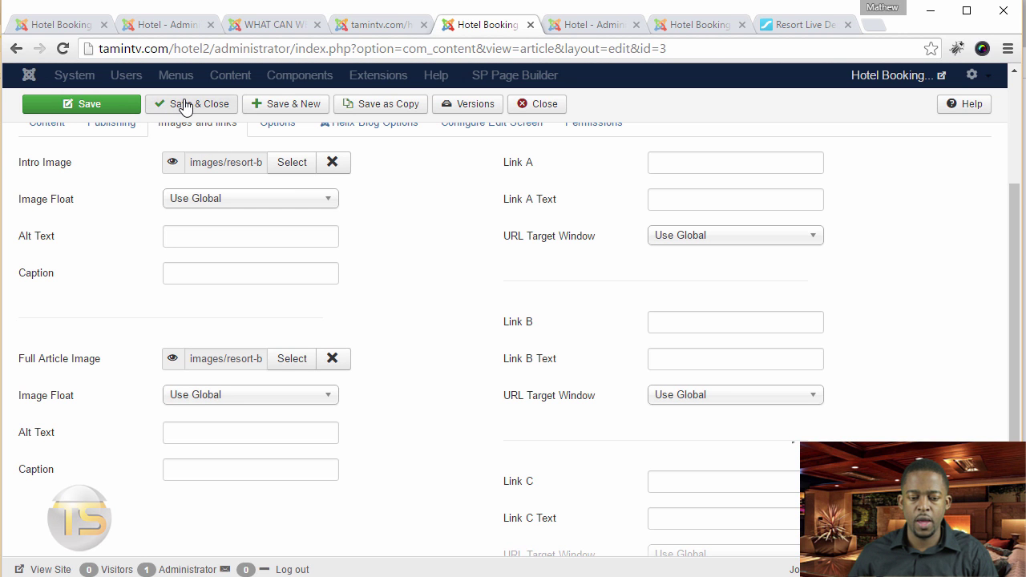
pyautogui.click(197, 109)
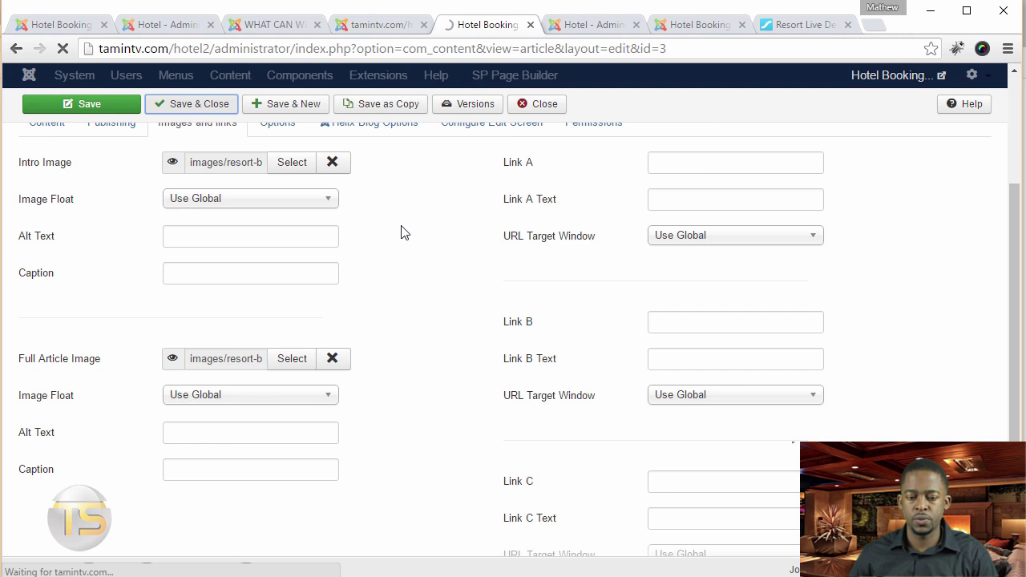
# Check the full article images on the reloaded "WHAT CAN WE DO FOR YOU?" page and on the "A ROOM FOR YOU" page.
pyautogui.hotkey('ctrl', '3')
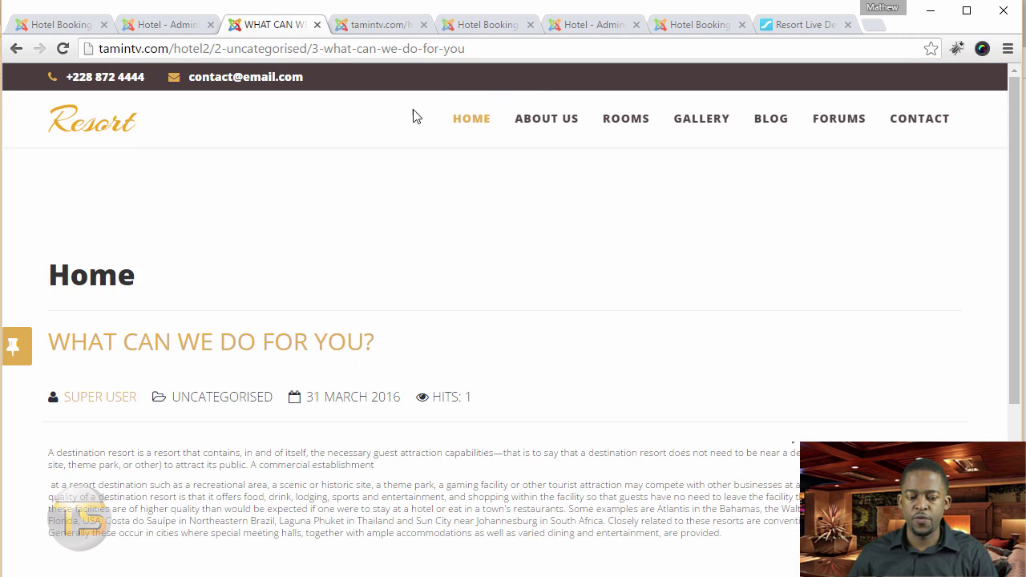
pyautogui.click(63, 48)
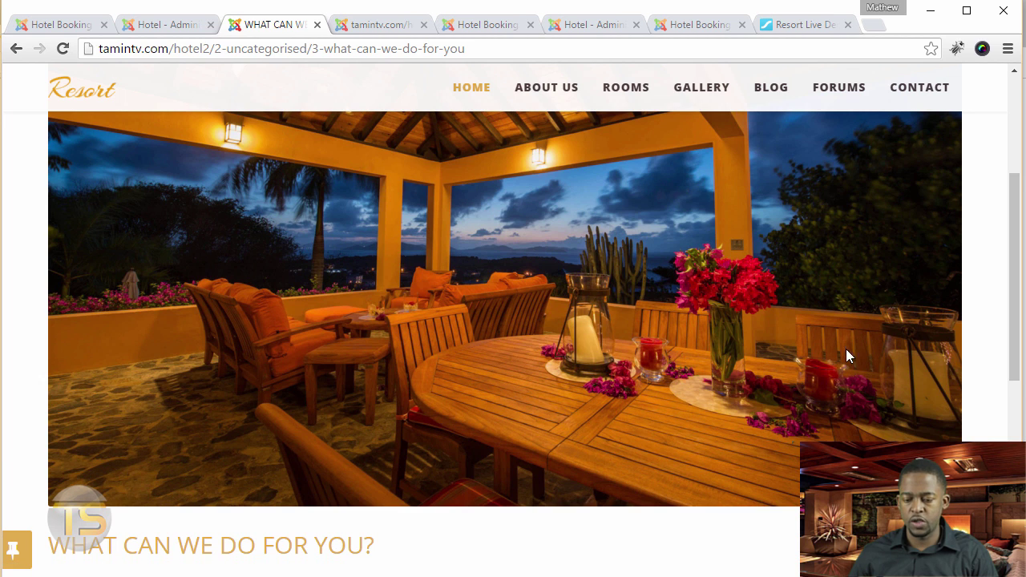
pyautogui.scroll(-3, 848, 401)
pyautogui.hotkey('alt', 'Left')
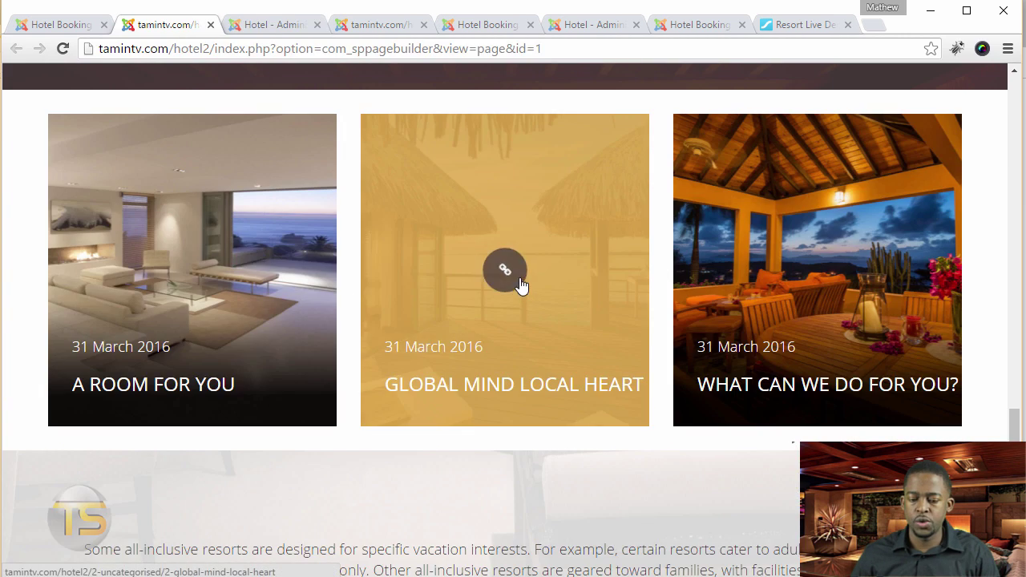
pyautogui.click(187, 280)
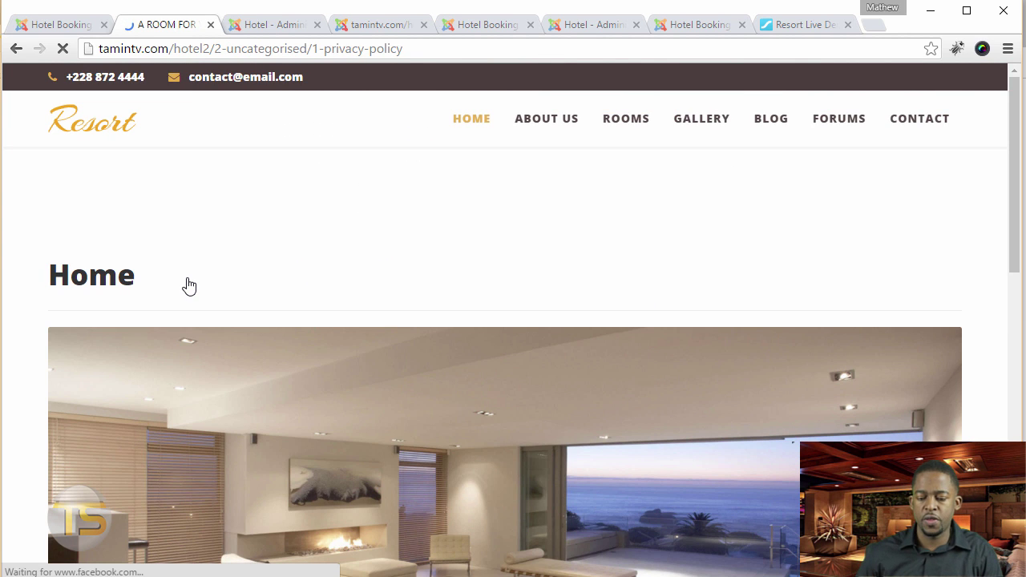
# Review the full image and text on the "A ROOM FOR YOU" article page, and return to the home page's article cards.
pyautogui.scroll(-5, 381, 337)
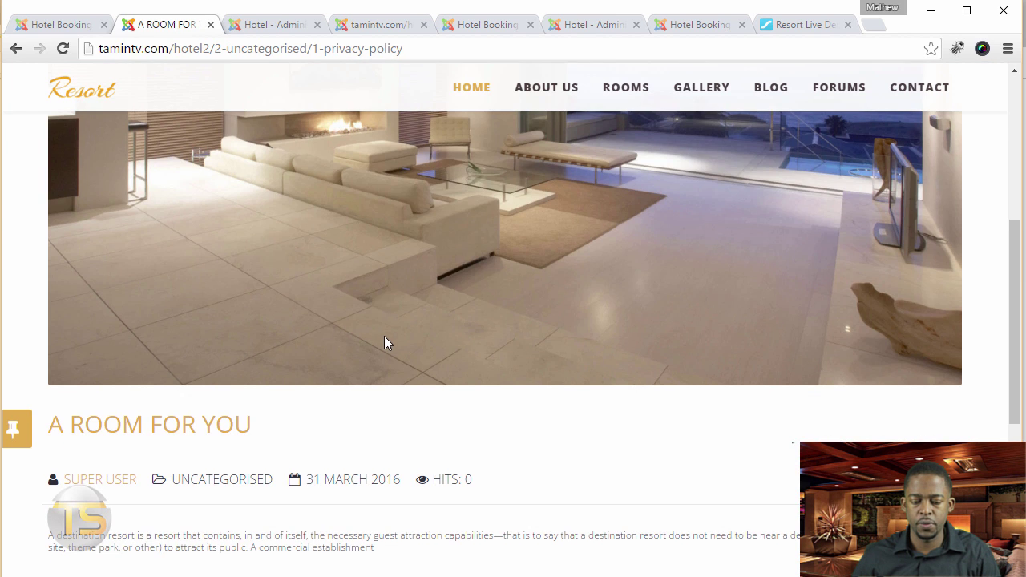
pyautogui.scroll(-3, 384, 343)
pyautogui.scroll(3, 320, 305)
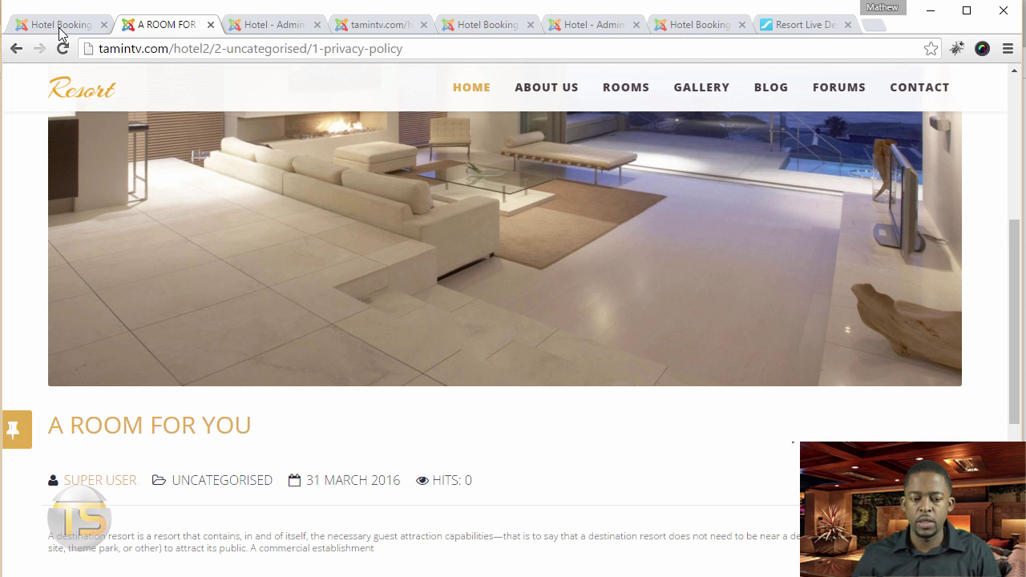
pyautogui.click(17, 49)
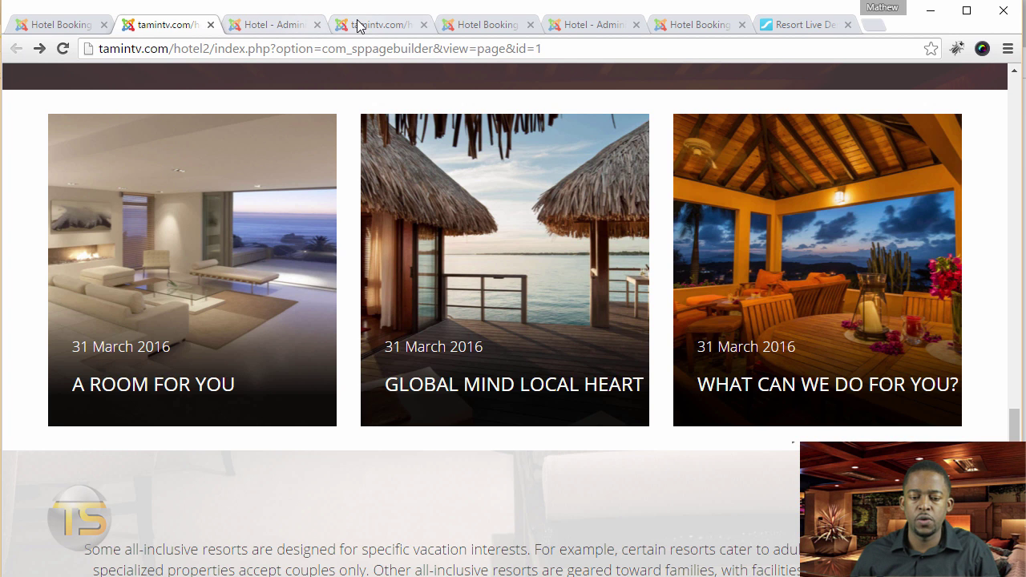
# Look over the discount, carousel and call to action sections in the other open copy of the home page.
pyautogui.click(358, 26)
pyautogui.scroll(10, 585, 337)
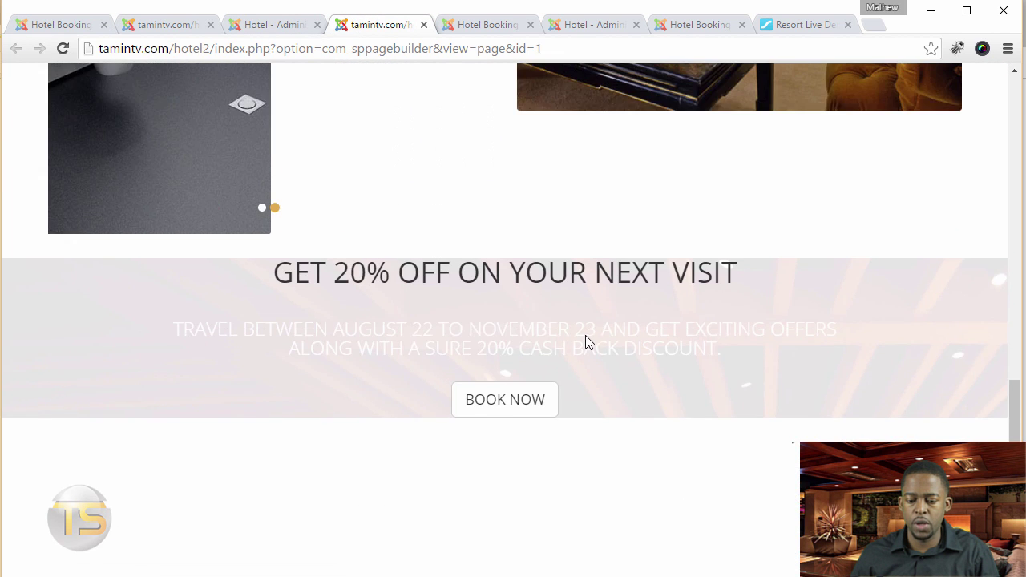
pyautogui.scroll(4, 585, 341)
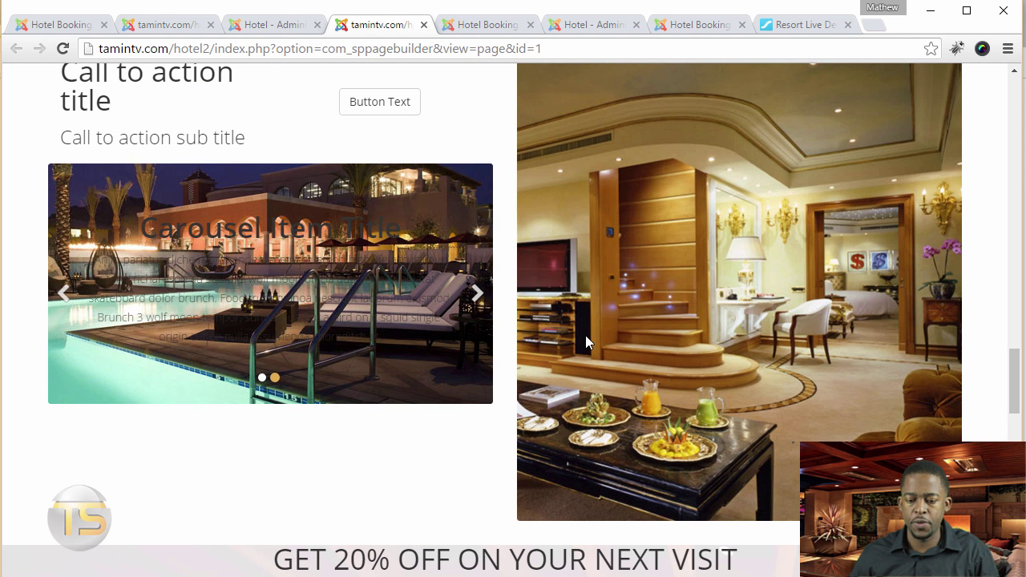
# Examine the first rows of the Home page in the SP Page Builder editor and compare them with the live home page.
pyautogui.click(48, 26)
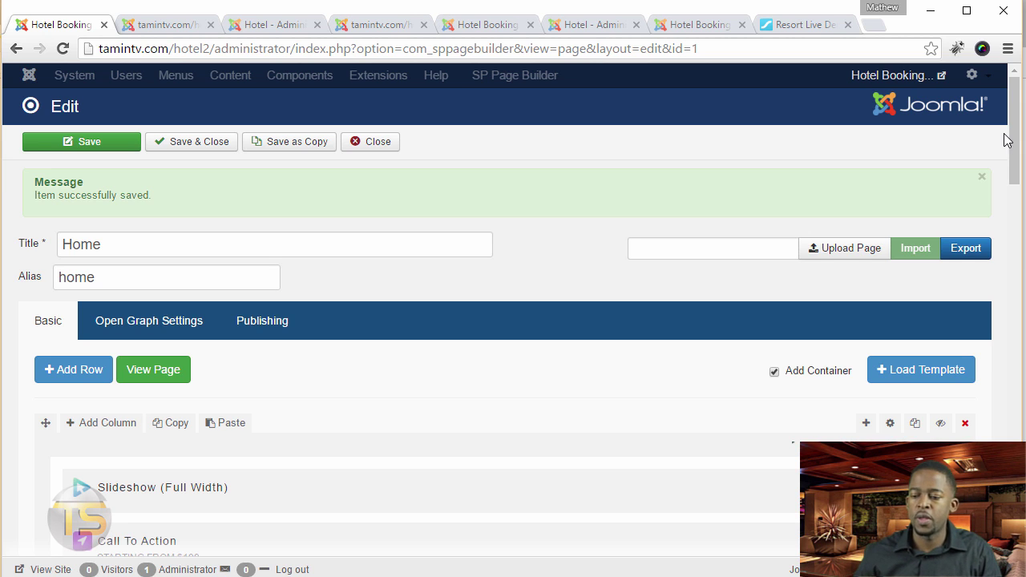
pyautogui.moveTo(1016, 117); pyautogui.dragTo(1016, 149)
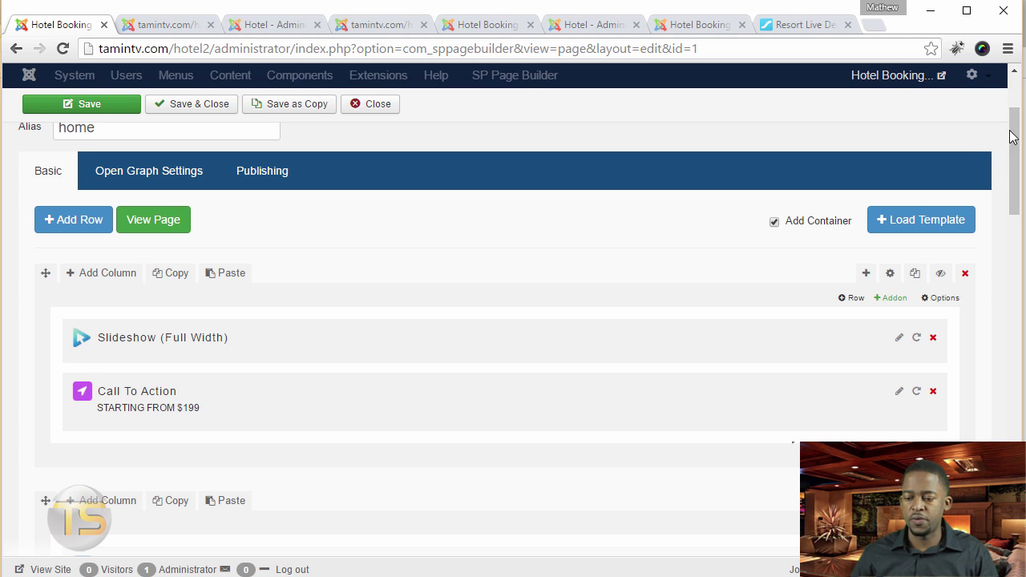
pyautogui.moveTo(1014, 132); pyautogui.dragTo(1014, 135)
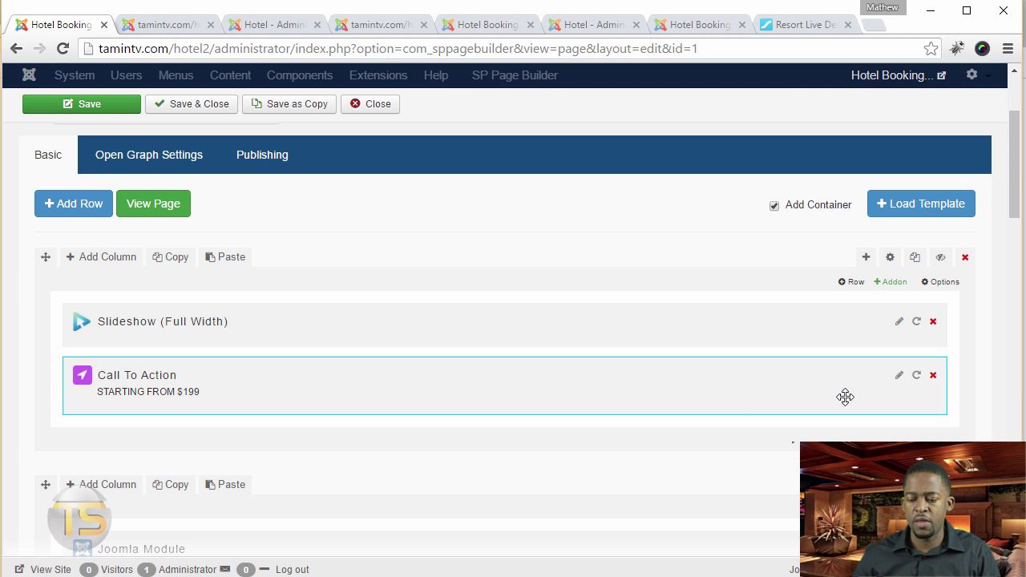
pyautogui.scroll(-1, 1014, 174)
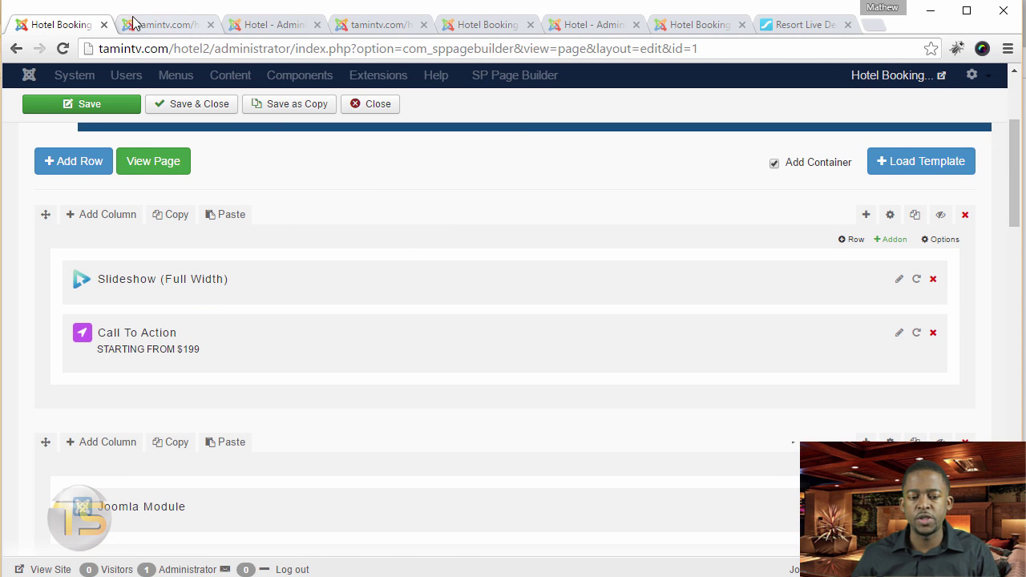
pyautogui.click(185, 26)
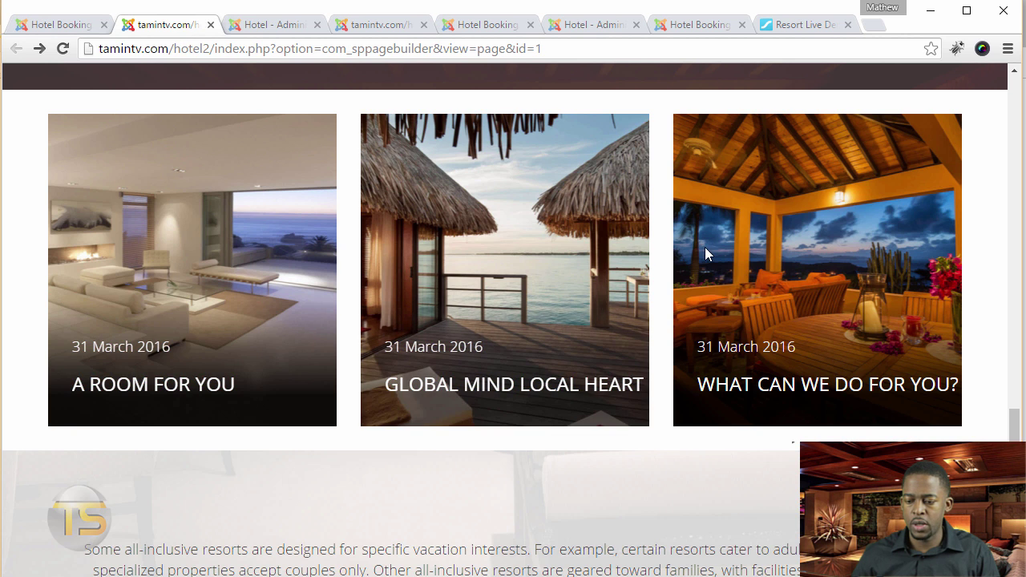
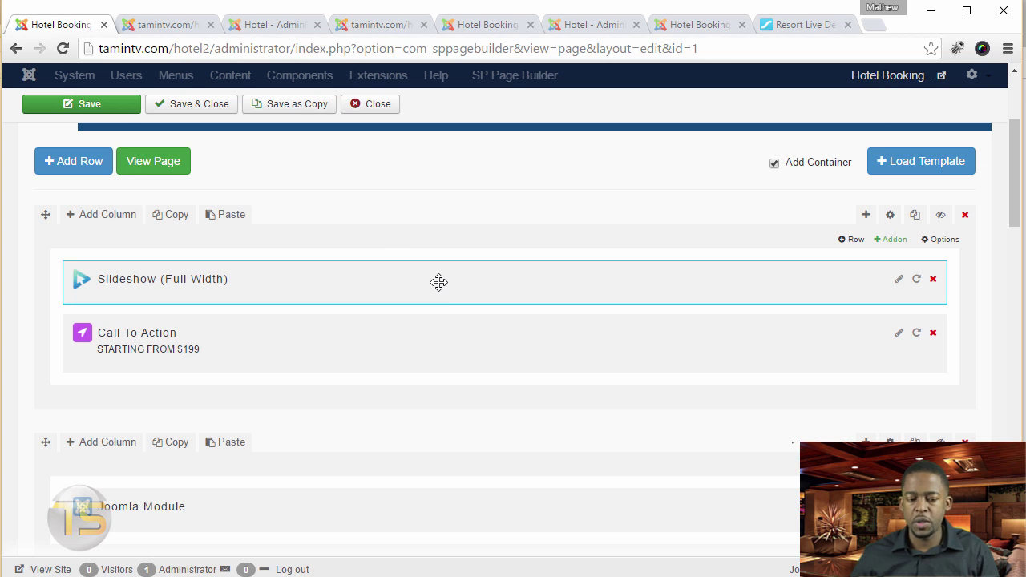
# Open the options of the row holding the slideshow and review its title, subtitle, color and background image settings.
pyautogui.click(891, 216)
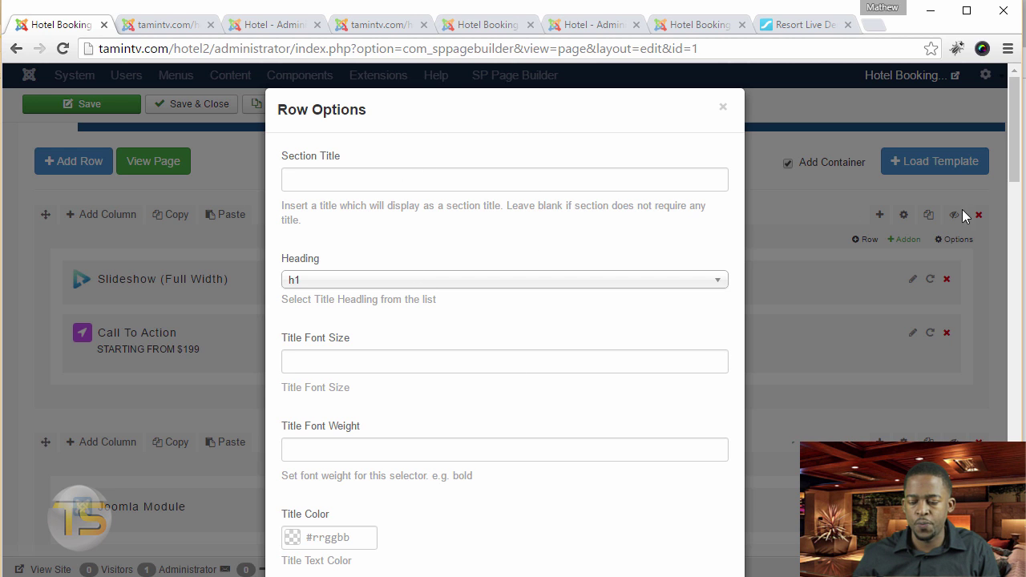
pyautogui.scroll(-1, 338, 235)
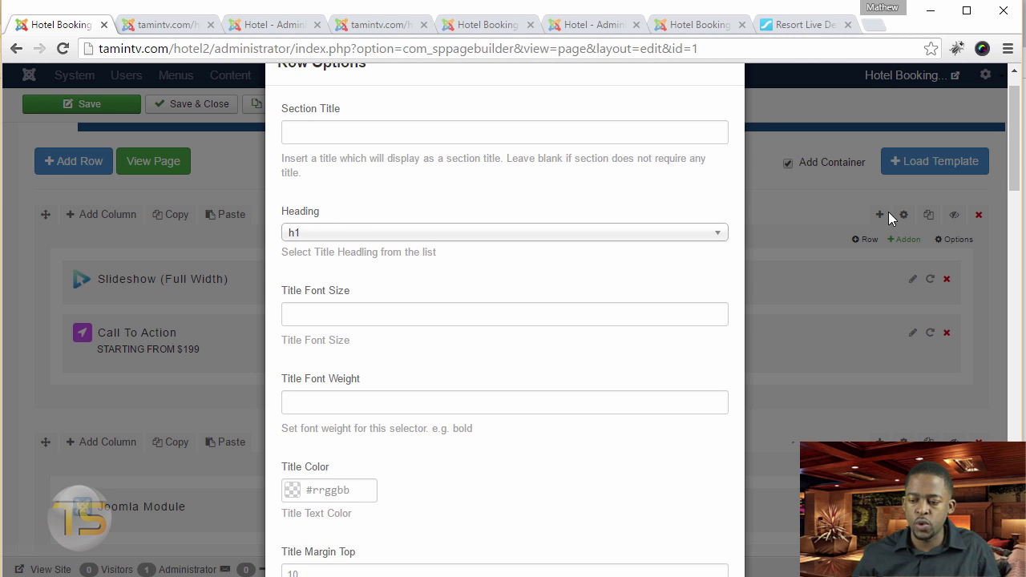
pyautogui.moveTo(1001, 120); pyautogui.dragTo(1002, 182)
pyautogui.scroll(-2, 1005, 183)
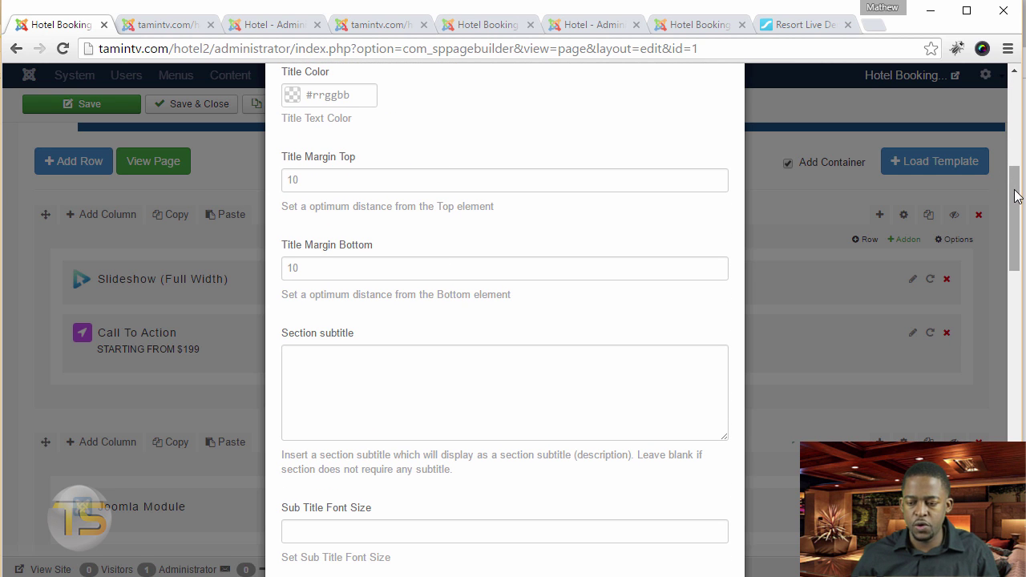
pyautogui.moveTo(1015, 191); pyautogui.dragTo(1011, 278)
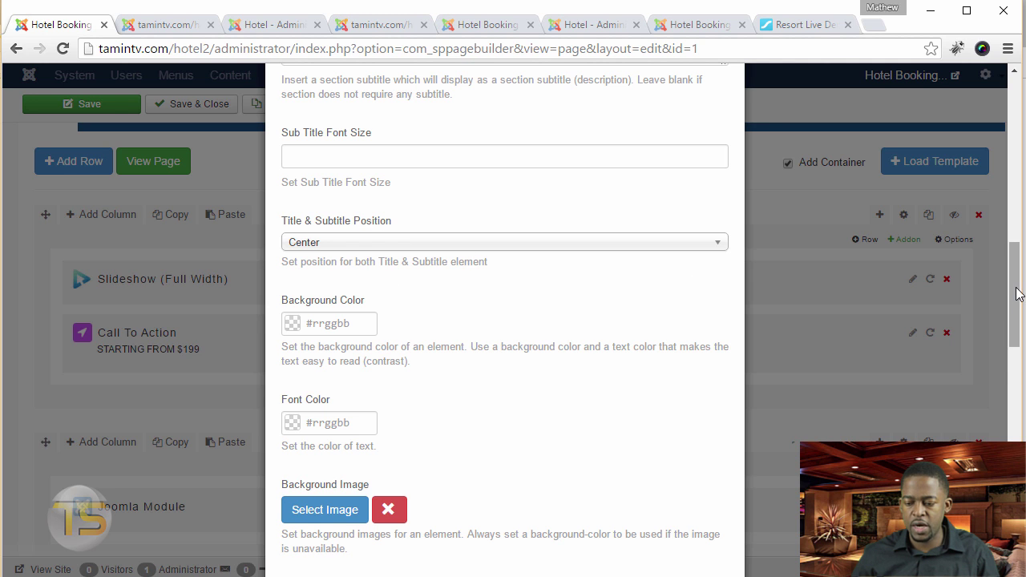
pyautogui.scroll(-2, 479, 277)
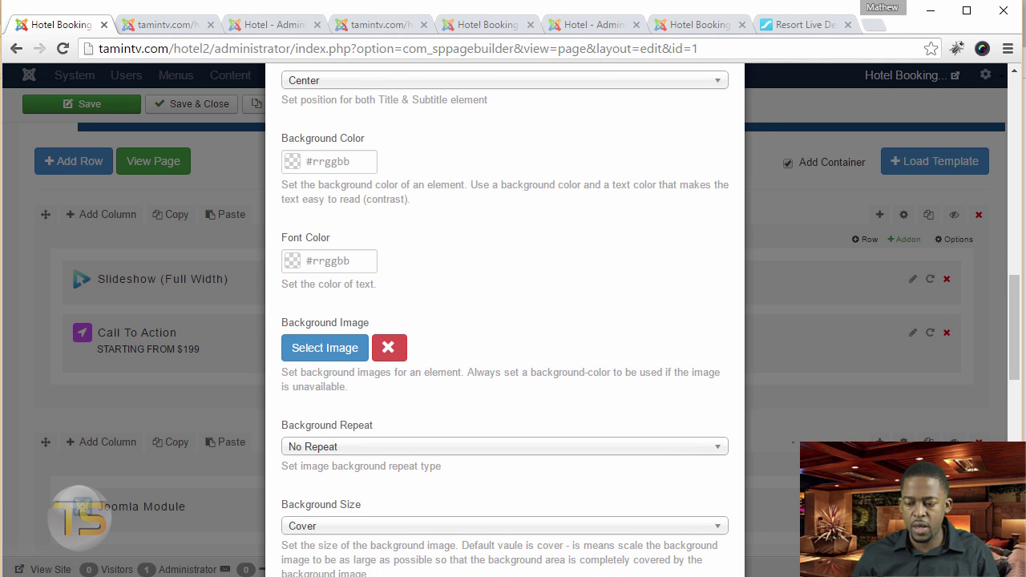
pyautogui.moveTo(1016, 316); pyautogui.dragTo(1018, 365)
pyautogui.scroll(-1, 427, 284)
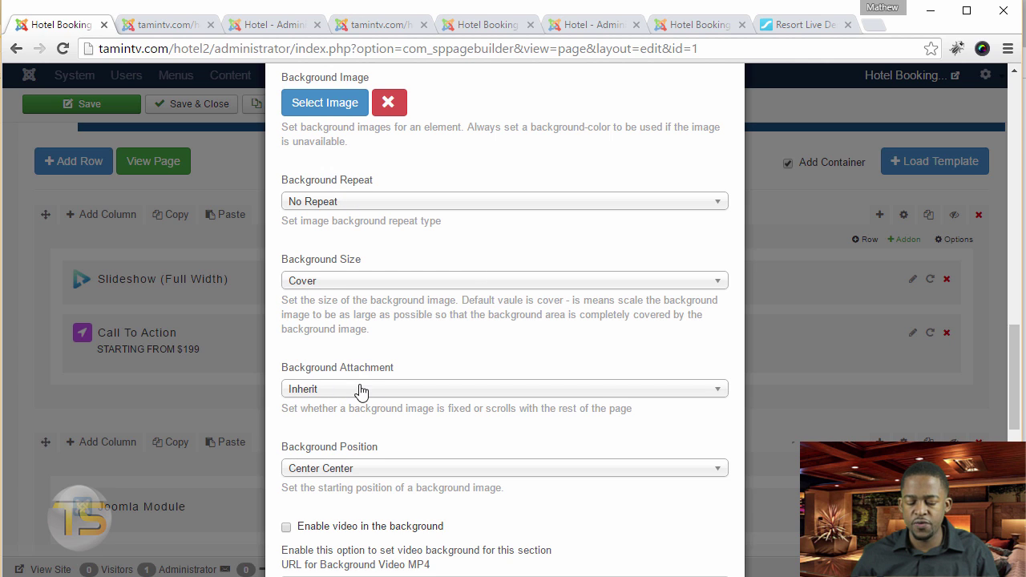
# Examine the row's background attachment and video options, and view the available background positions without changing the selection.
pyautogui.scroll(-2, 1011, 437)
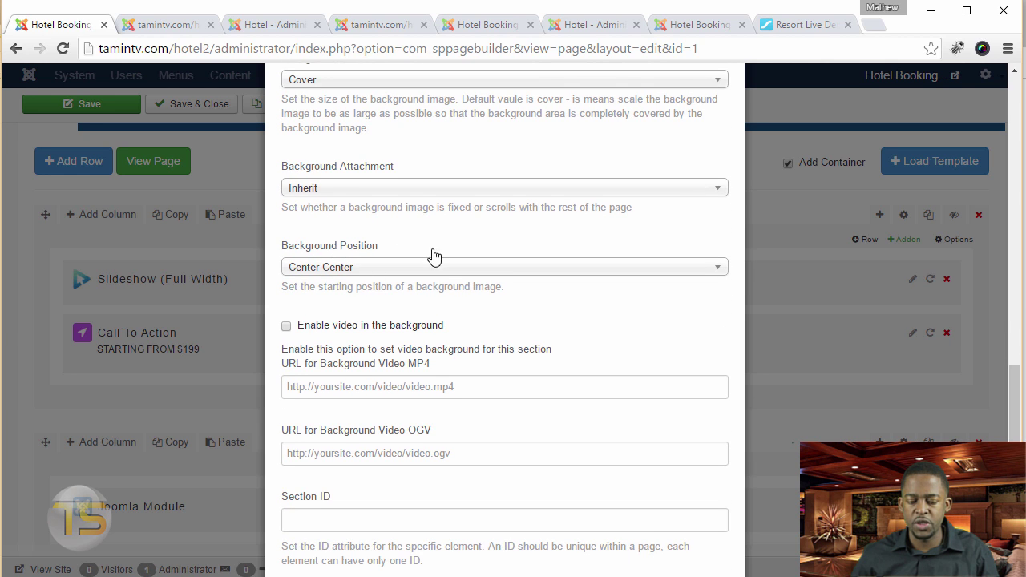
pyautogui.click(716, 267)
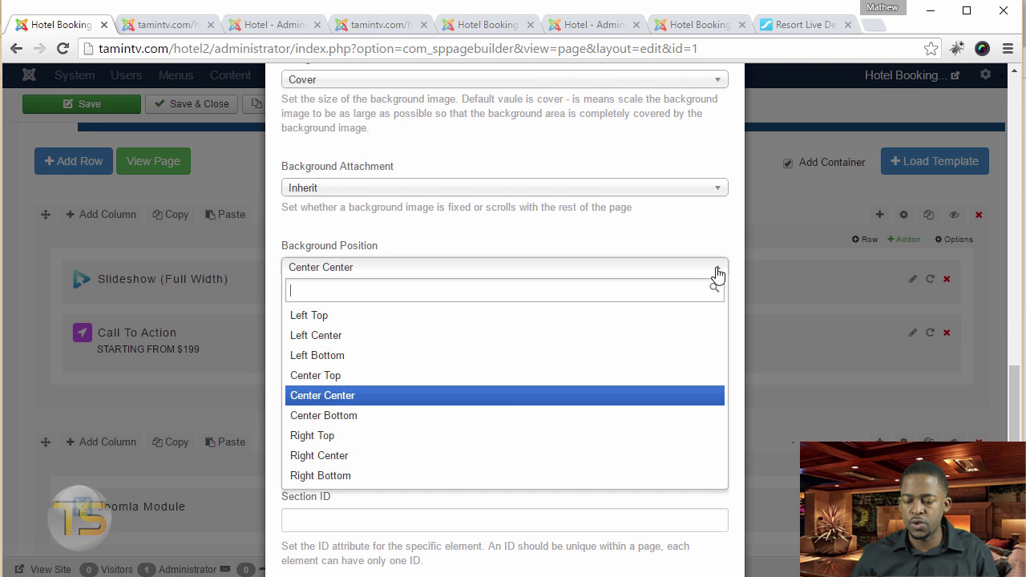
pyautogui.click(717, 270)
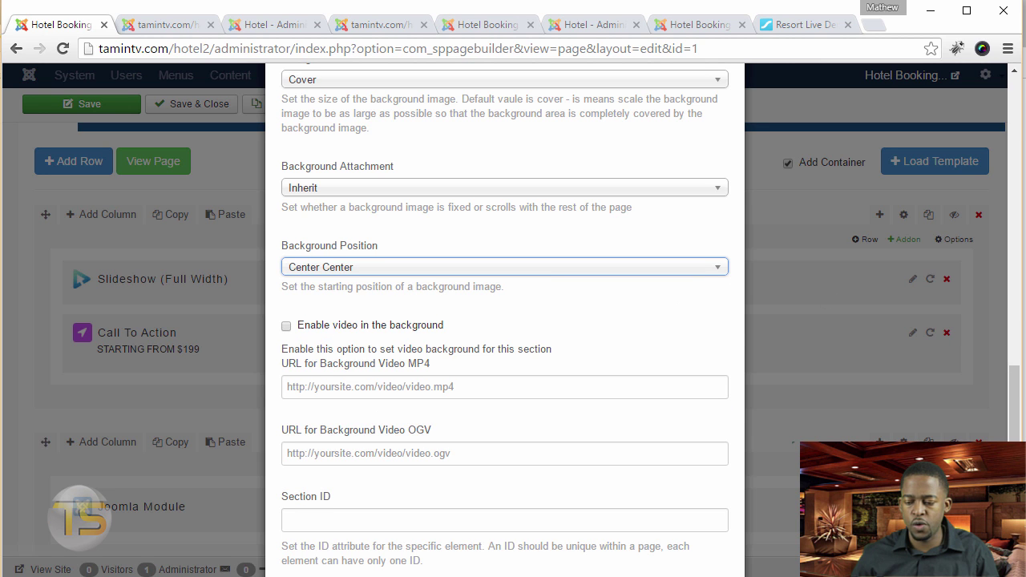
pyautogui.scroll(-3, 1015, 401)
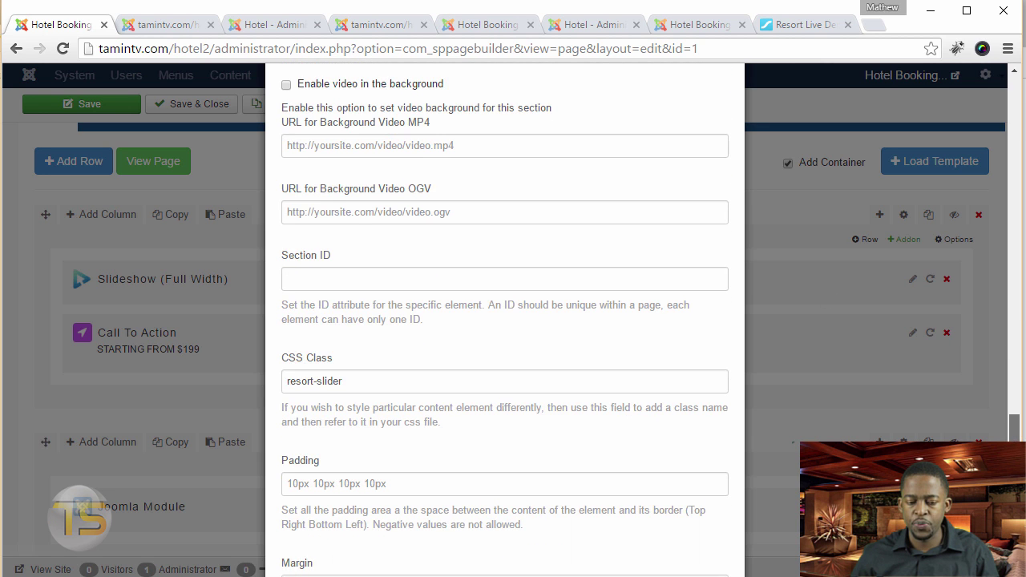
# Review the row's CSS class, padding, margin and Fluid Row settings, and close Row Options without applying changes.
pyautogui.scroll(-1, 851, 438)
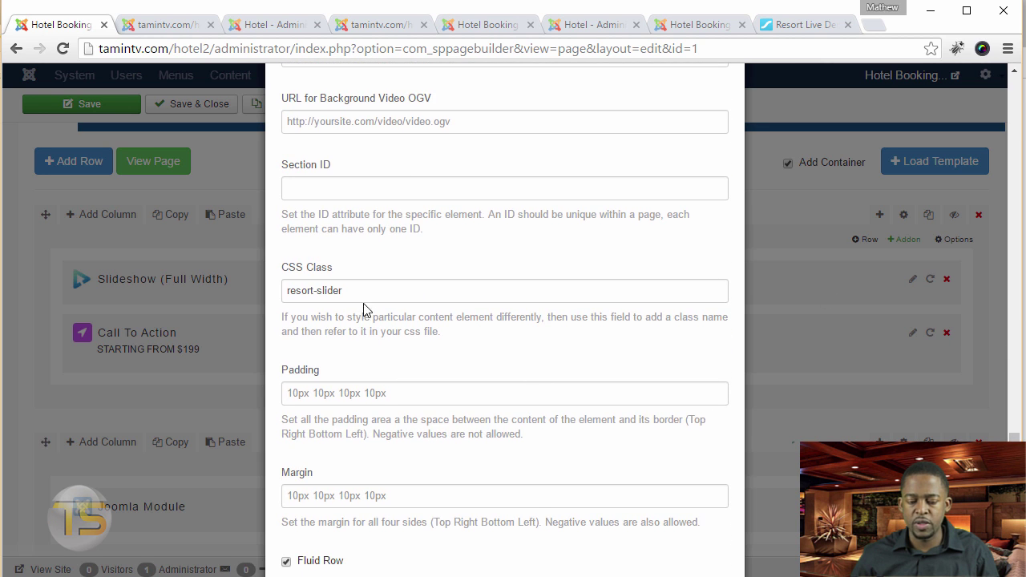
pyautogui.moveTo(353, 289); pyautogui.dragTo(295, 288)
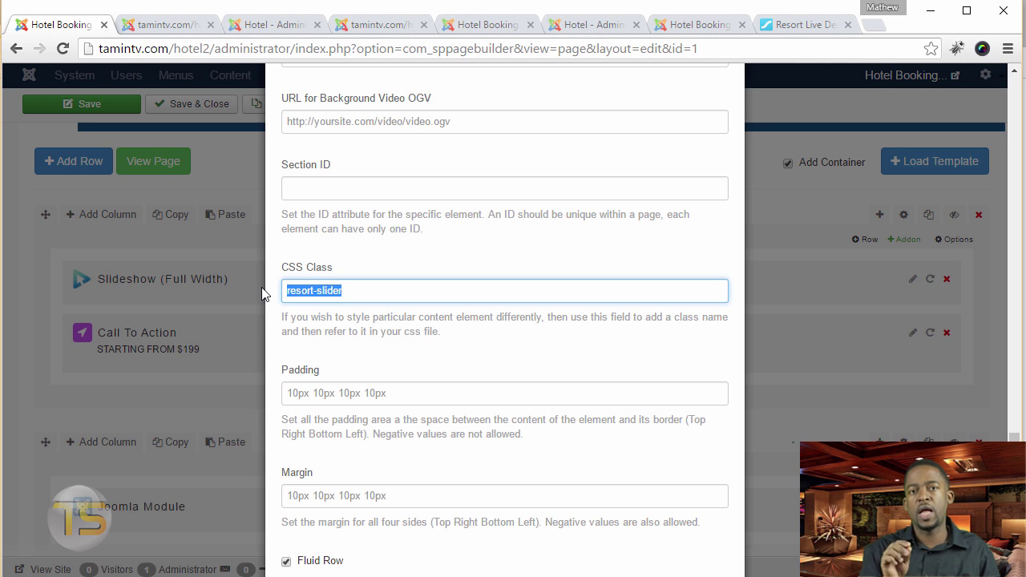
pyautogui.click(303, 298)
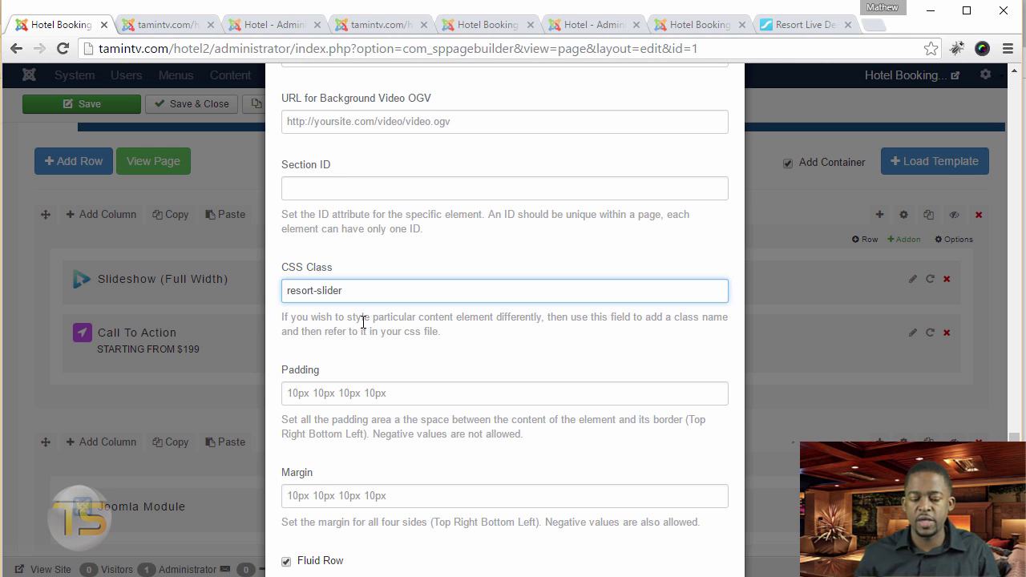
pyautogui.scroll(-2, 364, 328)
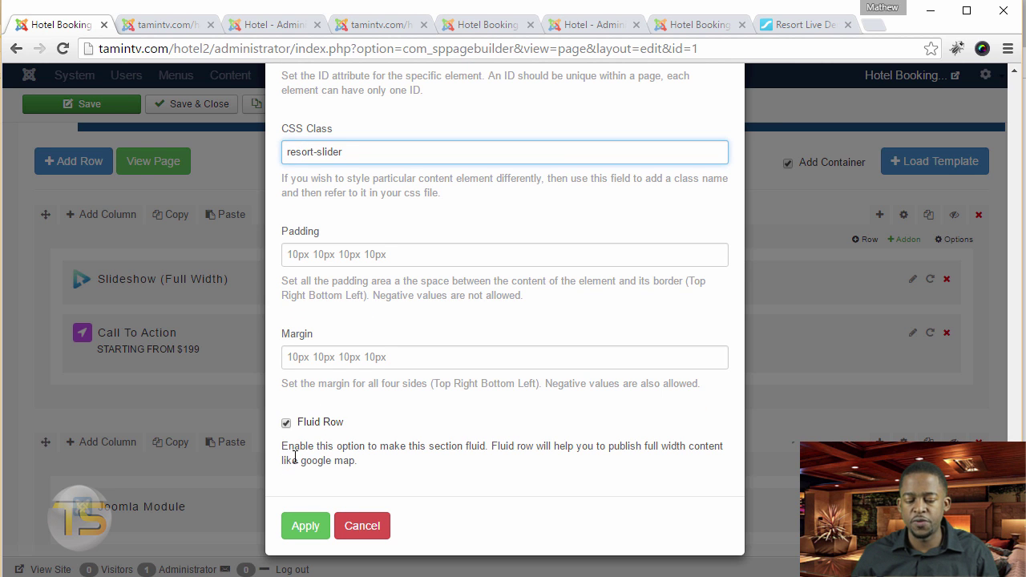
pyautogui.click(365, 525)
# Open the settings of the Slideshow (Full Width) addon and review its playback, color and CSS options and slide list.
pyautogui.moveTo(1017, 210); pyautogui.dragTo(1018, 182)
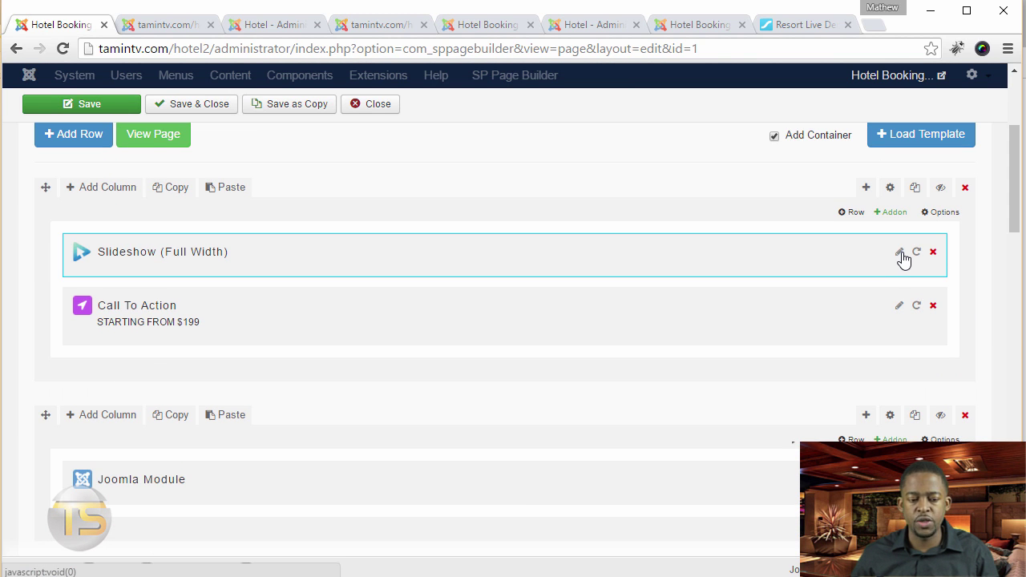
pyautogui.click(900, 253)
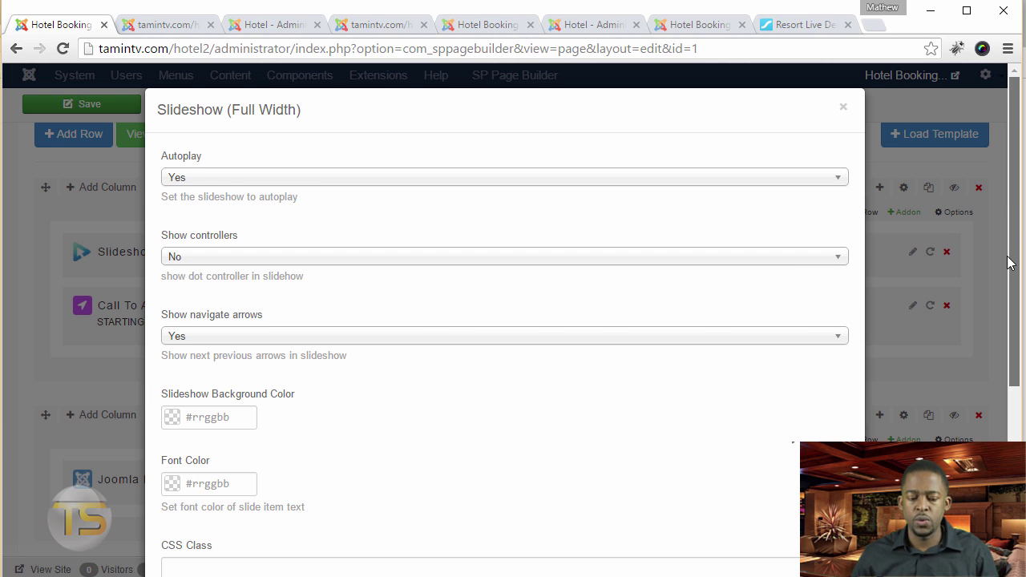
pyautogui.moveTo(1013, 229); pyautogui.dragTo(1008, 270)
pyautogui.scroll(-3, 368, 414)
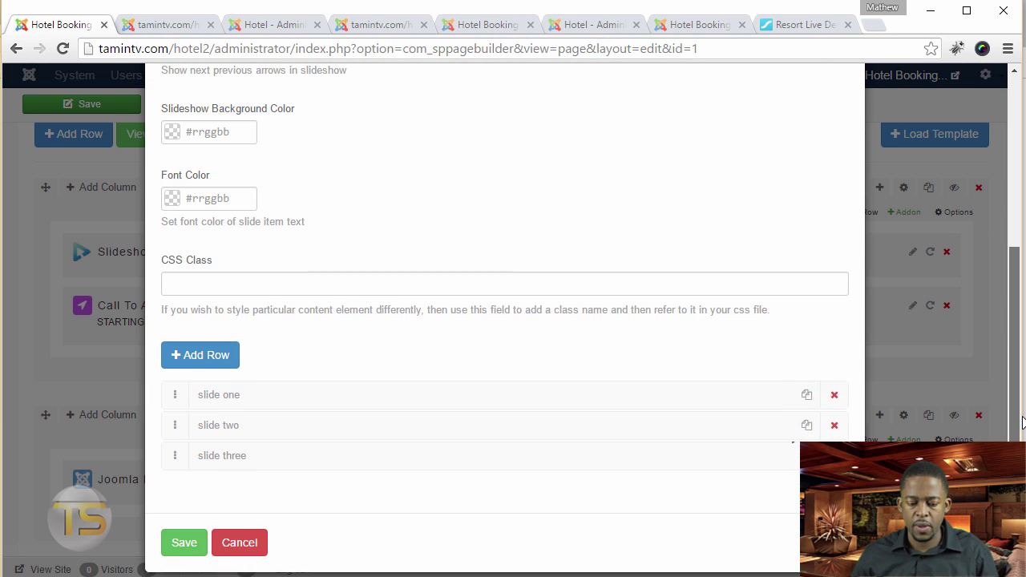
# Expand slide one to examine its title, content, background image and button settings, and close the addon without saving.
pyautogui.click(309, 383)
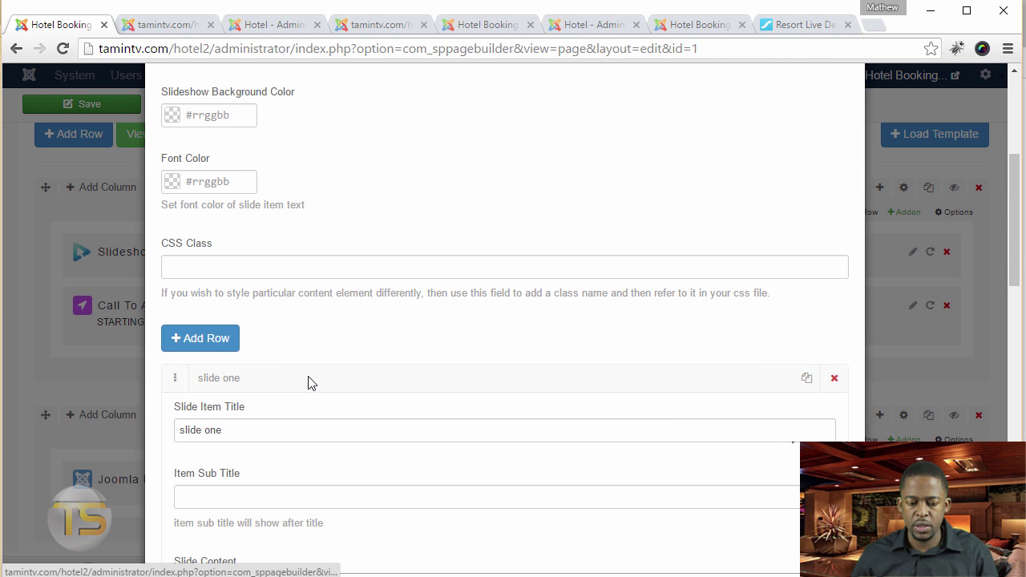
pyautogui.moveTo(1008, 227); pyautogui.dragTo(1016, 286)
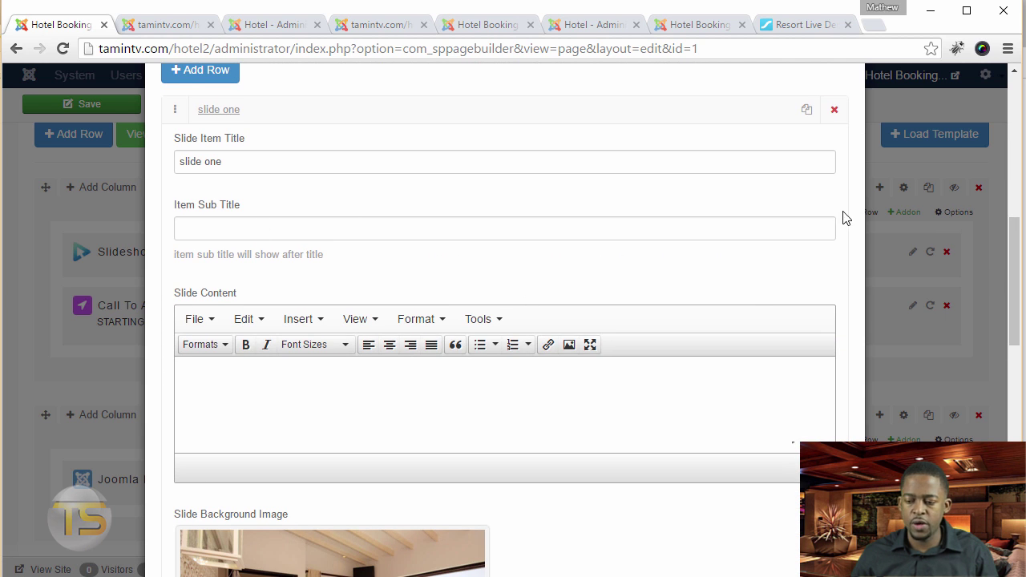
pyautogui.scroll(-10, 441, 273)
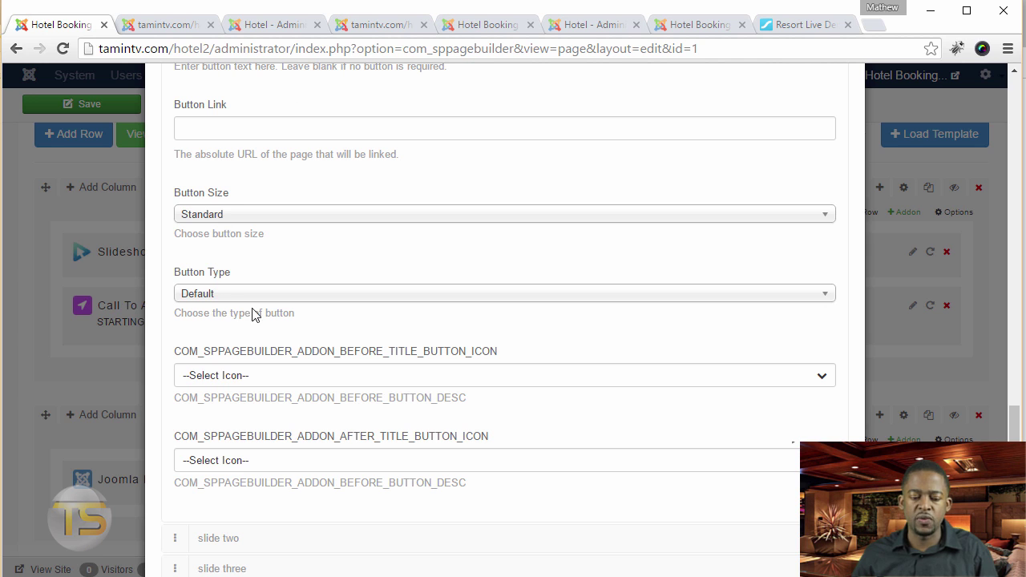
pyautogui.moveTo(1013, 423); pyautogui.dragTo(1012, 439)
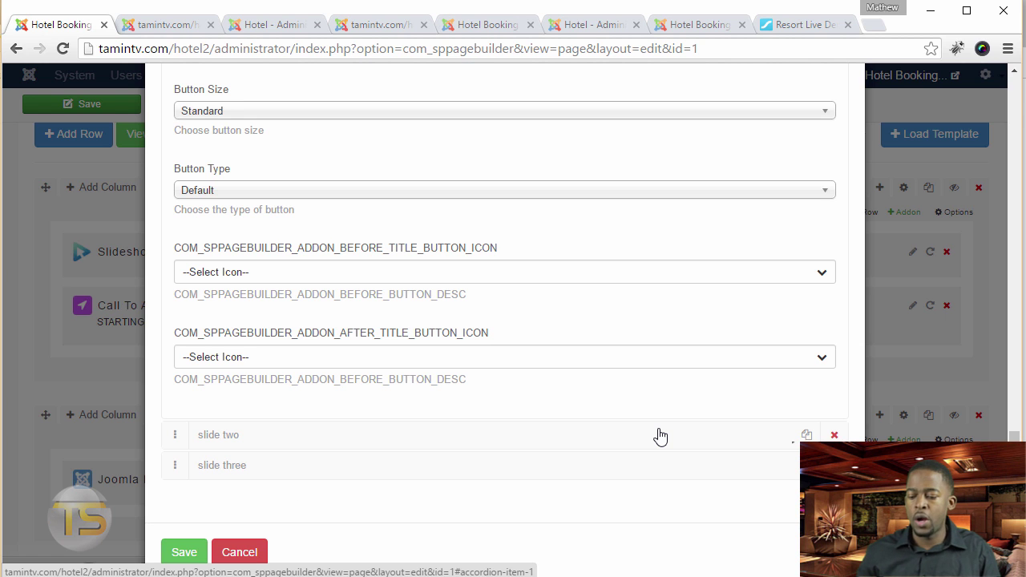
pyautogui.scroll(5, 1009, 417)
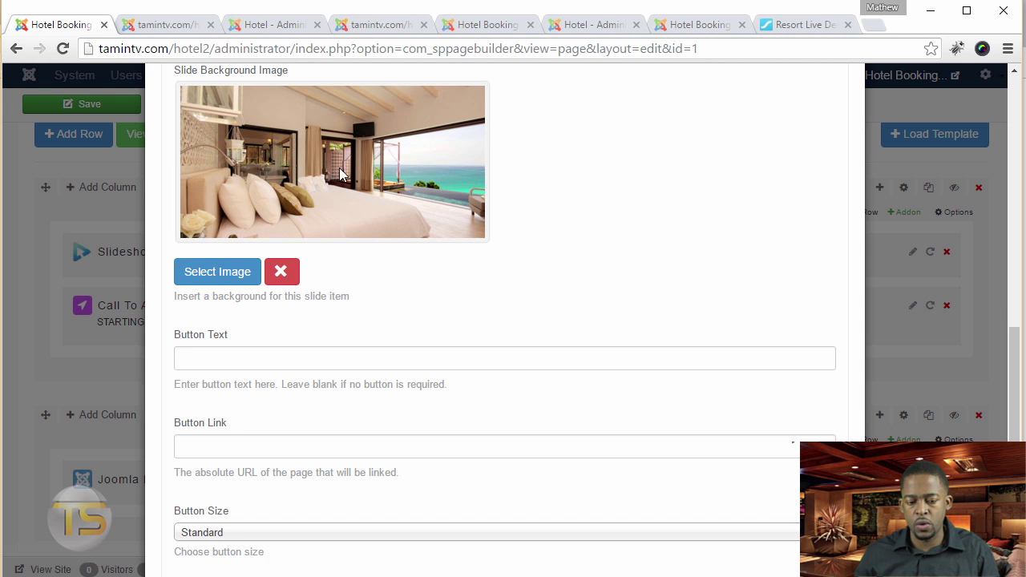
pyautogui.scroll(-5, 360, 108)
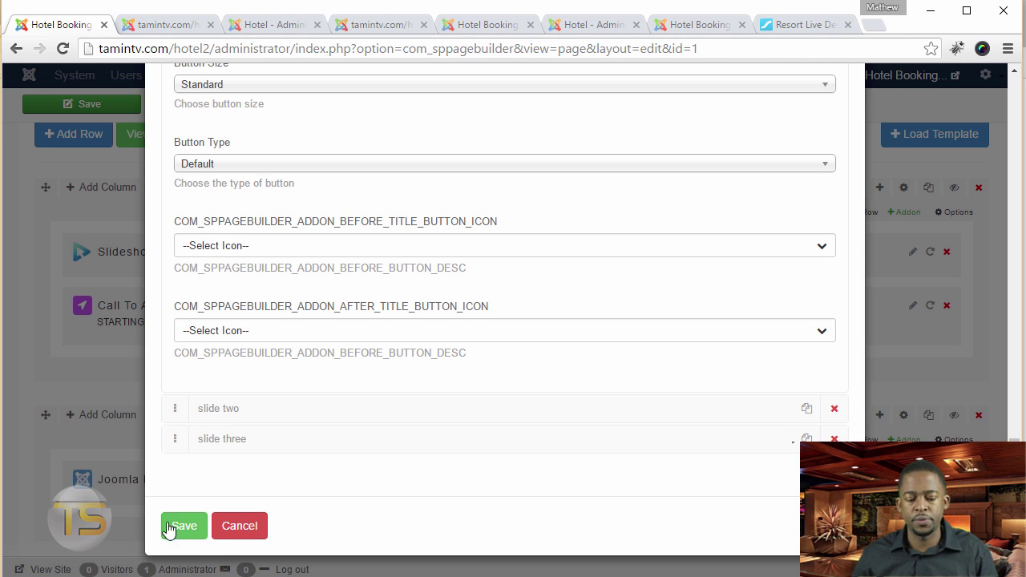
pyautogui.click(241, 526)
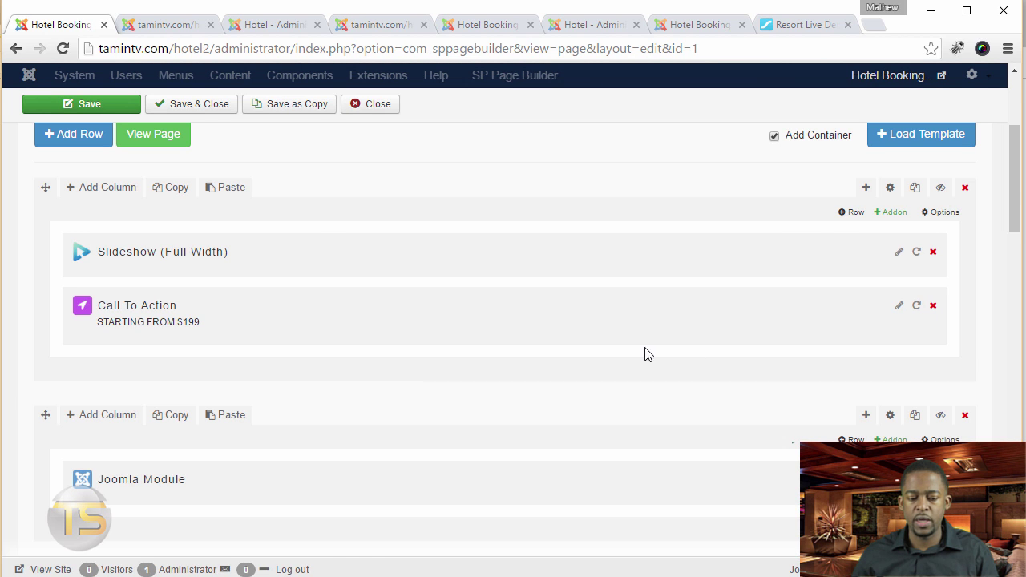
# Open the settings of the first row's Call To Action addon, check the title color, and highlight the <br/> tag in the subtitle.
pyautogui.click(903, 304)
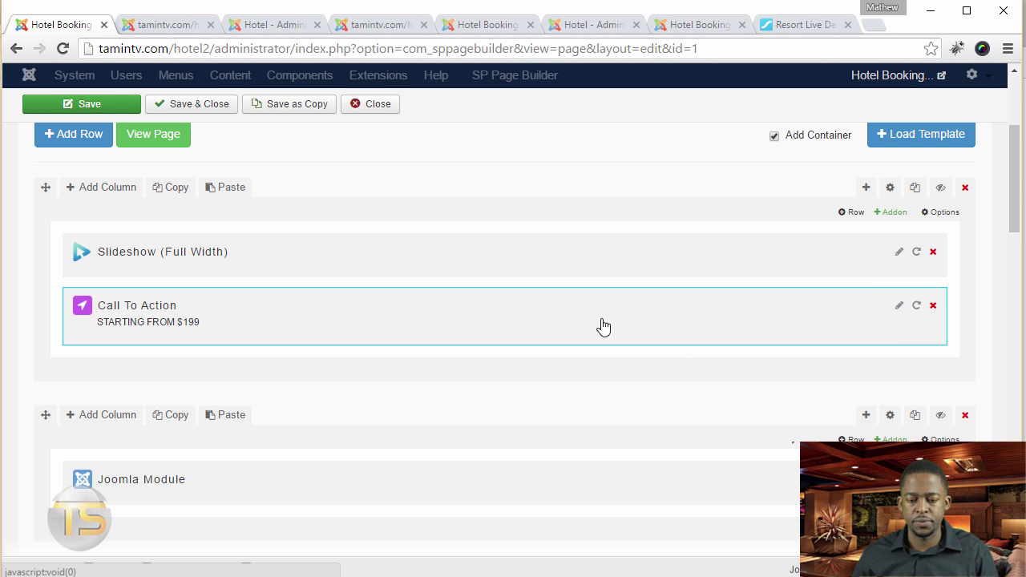
pyautogui.moveTo(1014, 142); pyautogui.dragTo(1013, 167)
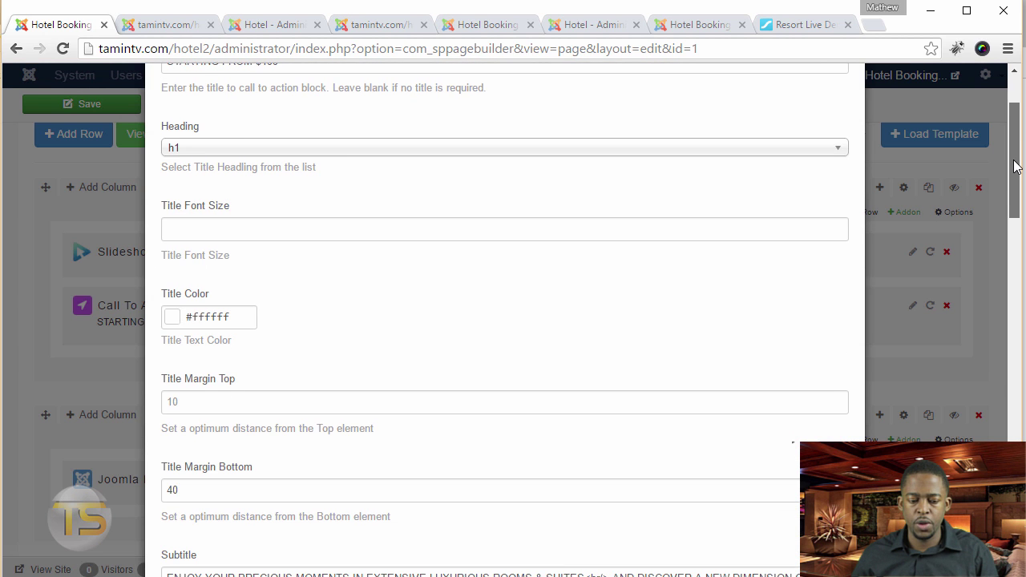
pyautogui.click(213, 319)
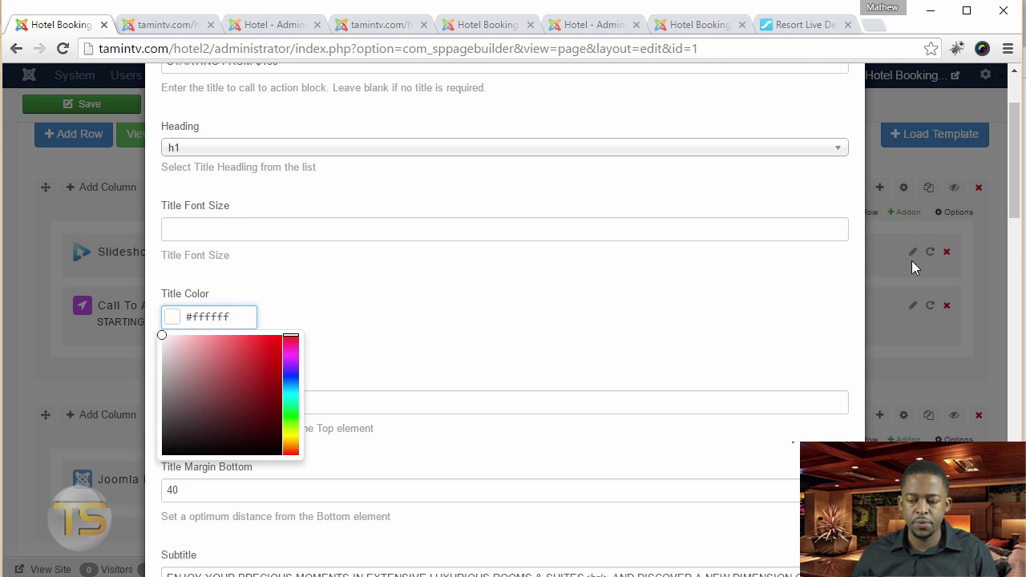
pyautogui.scroll(-3, 447, 274)
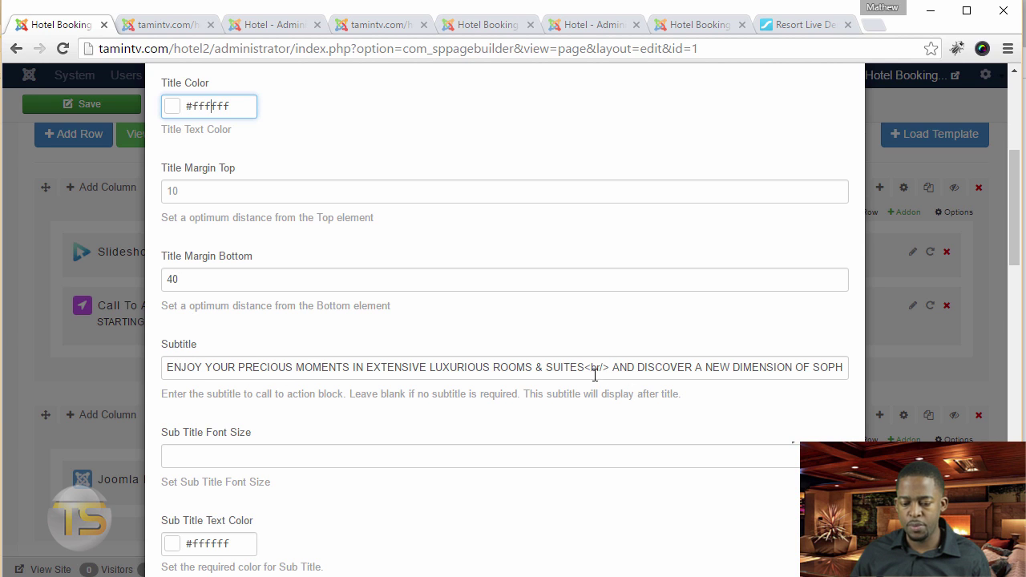
pyautogui.moveTo(585, 367); pyautogui.dragTo(608, 367)
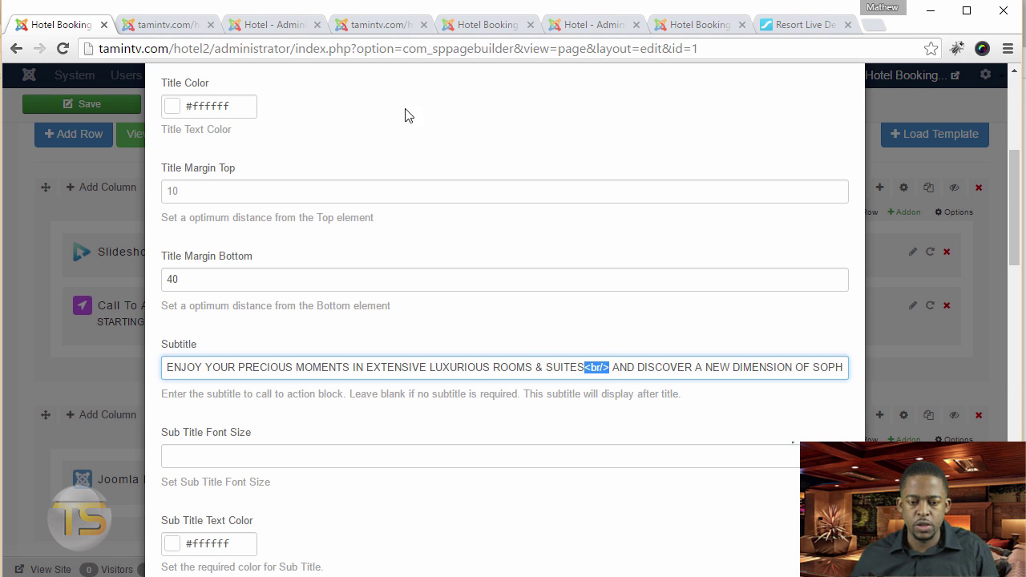
# View the call-to-action text on the live page to compare its subtitle line break, and return to the addon settings.
pyautogui.click(172, 29)
pyautogui.scroll(-7, 737, 313)
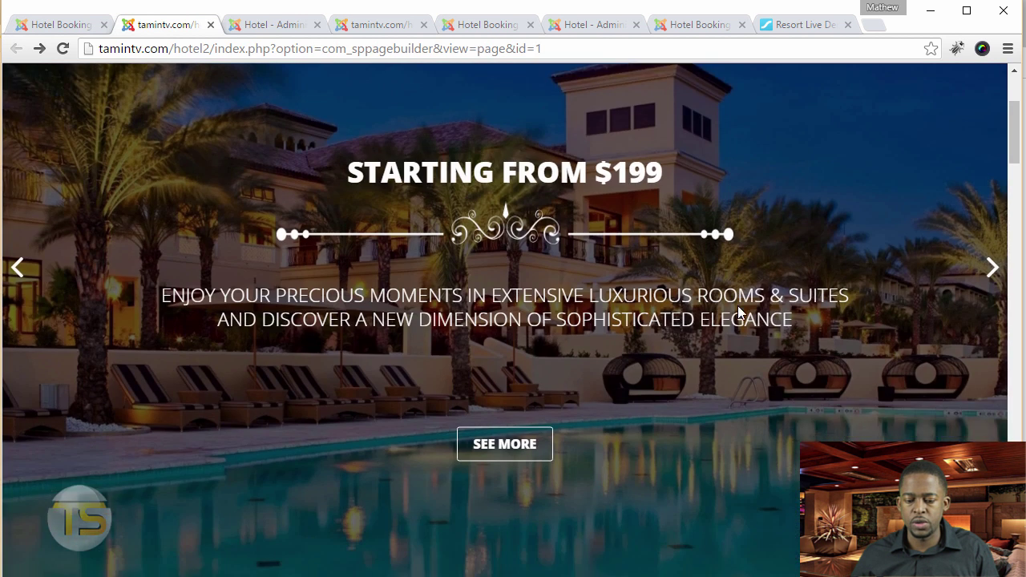
pyautogui.scroll(-4, 710, 304)
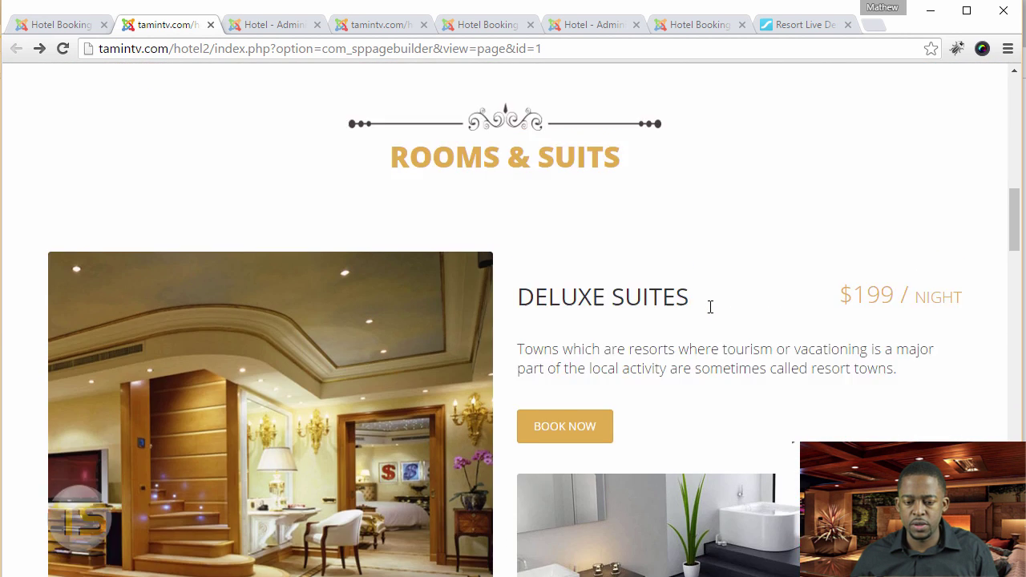
pyautogui.scroll(4, 710, 305)
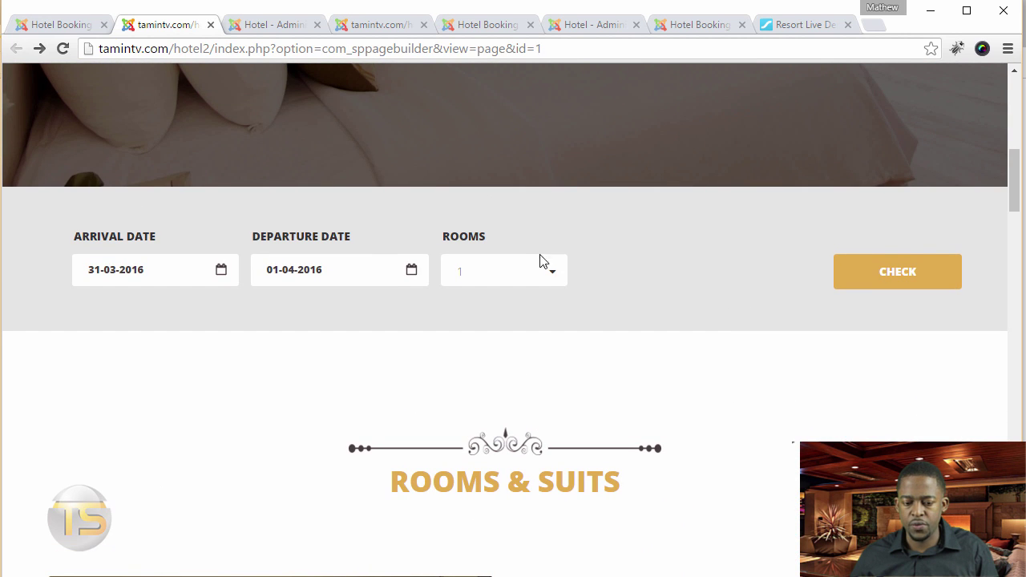
pyautogui.click(69, 27)
pyautogui.hotkey('ctrl', 'Tab')
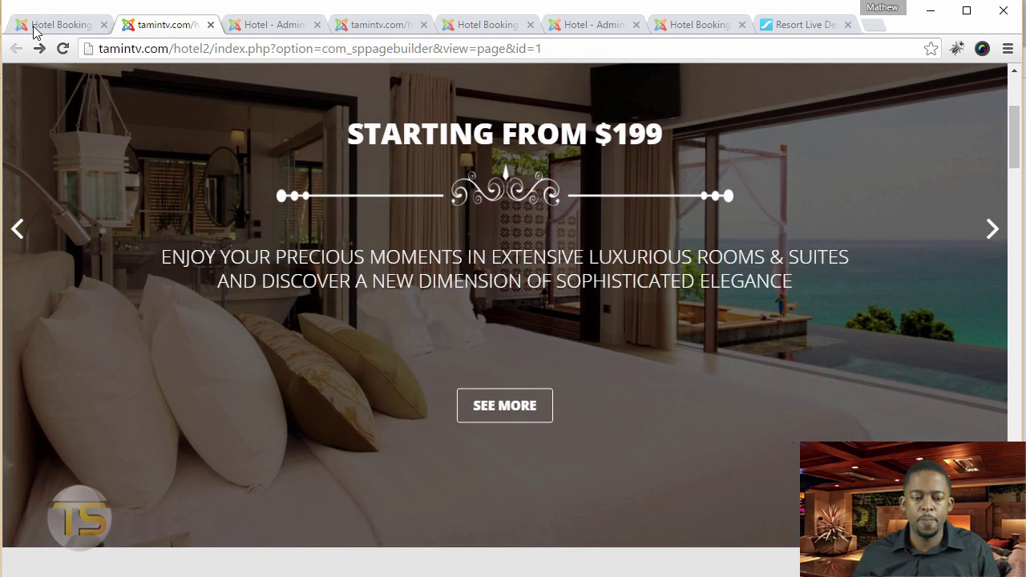
pyautogui.click(50, 25)
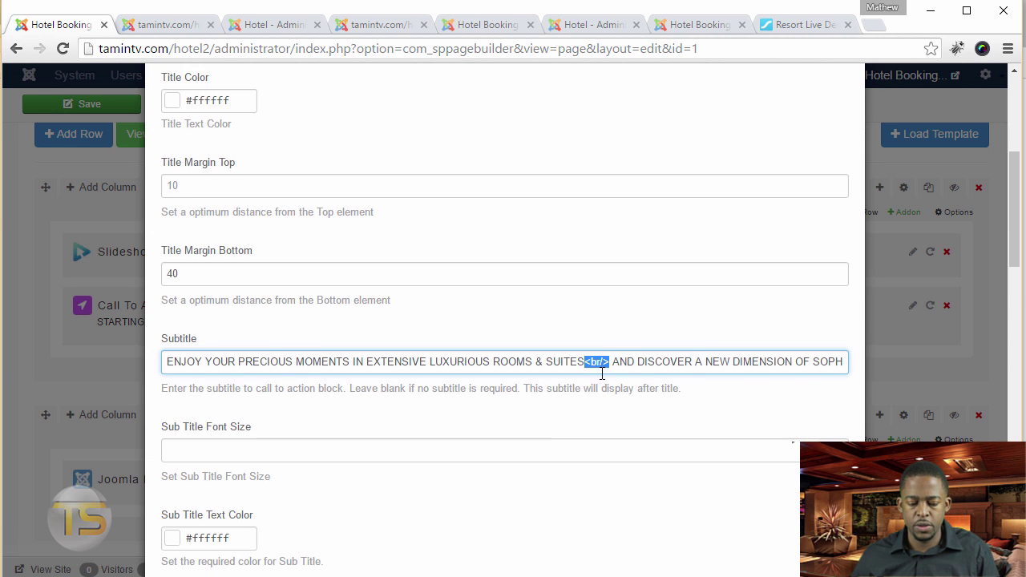
# Review the Call To Action addon's title, subtitle, content, padding, and button text and link settings.
pyautogui.scroll(-2, 528, 380)
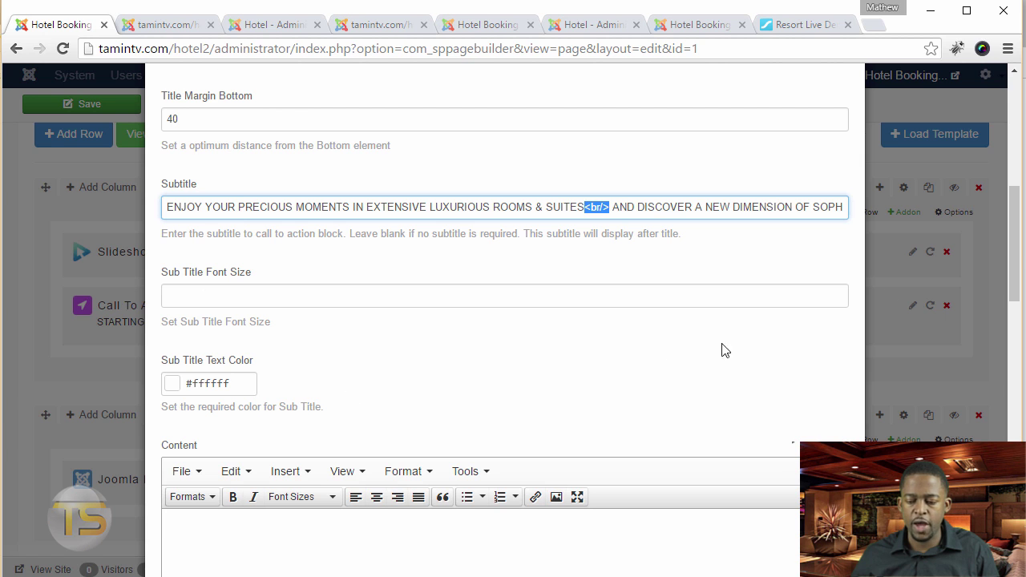
pyautogui.moveTo(1013, 216); pyautogui.dragTo(1002, 126)
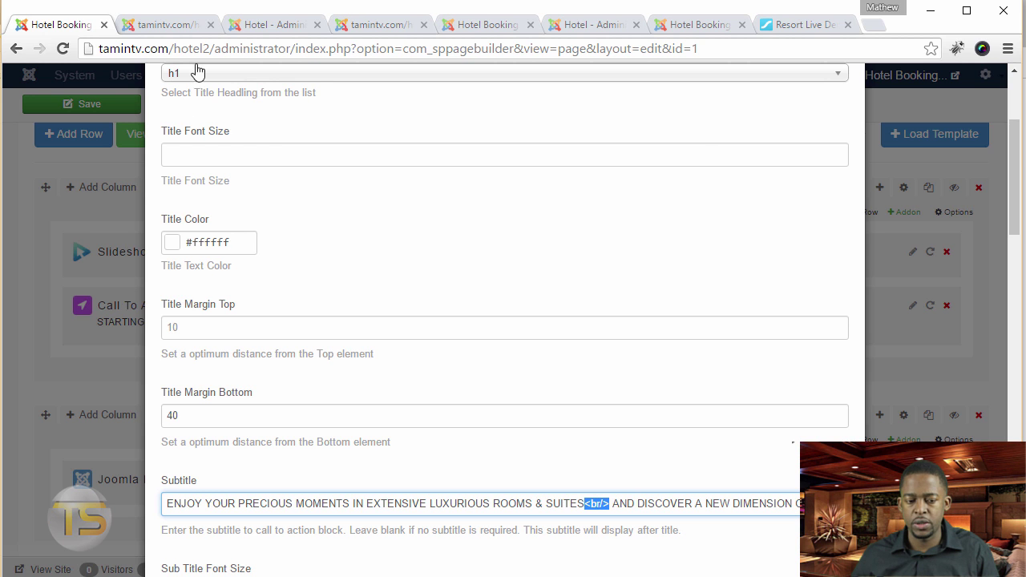
pyautogui.moveTo(1018, 242); pyautogui.dragTo(1004, 409)
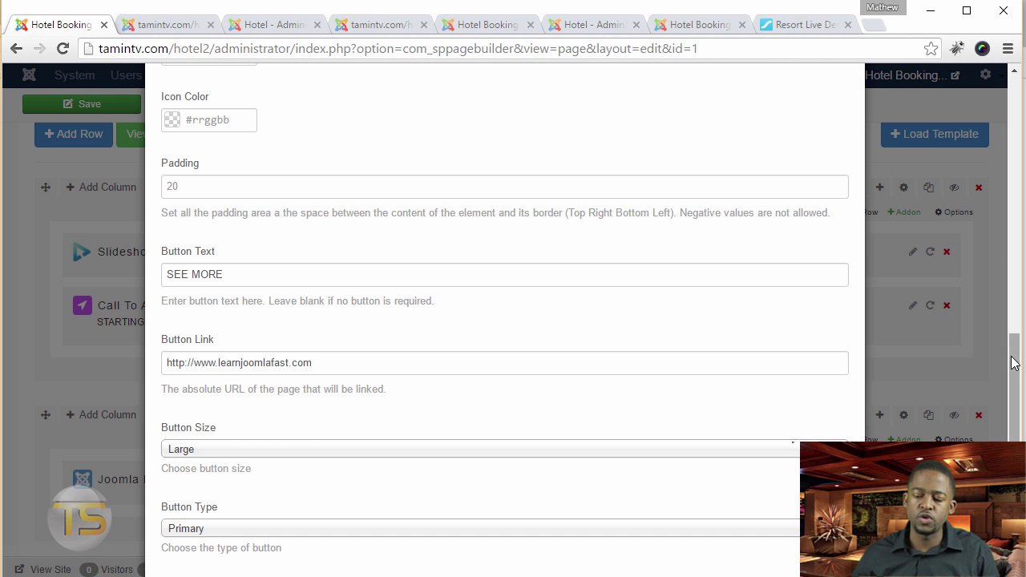
pyautogui.moveTo(1016, 358); pyautogui.dragTo(422, 370)
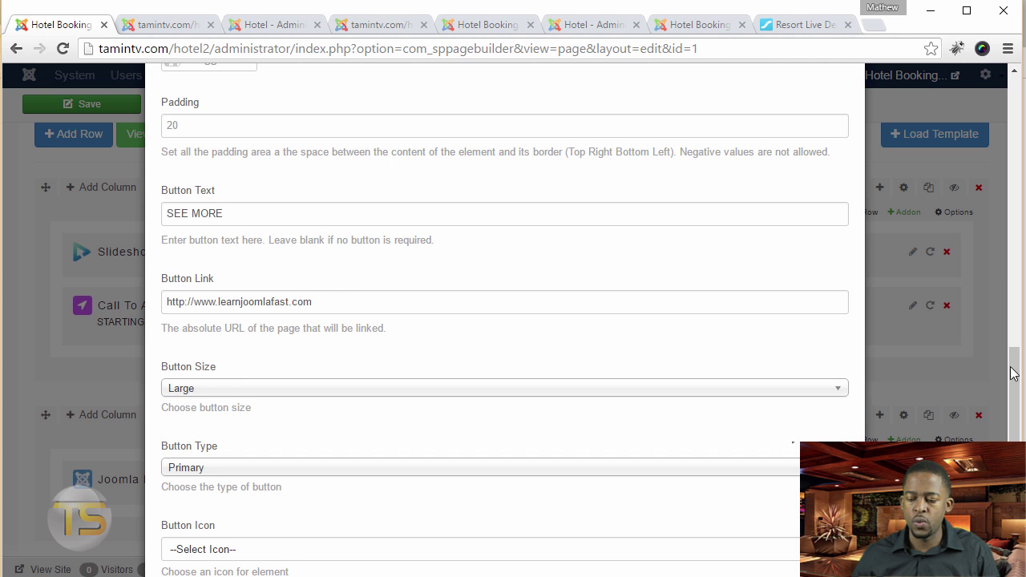
pyautogui.moveTo(1013, 373); pyautogui.dragTo(1017, 391)
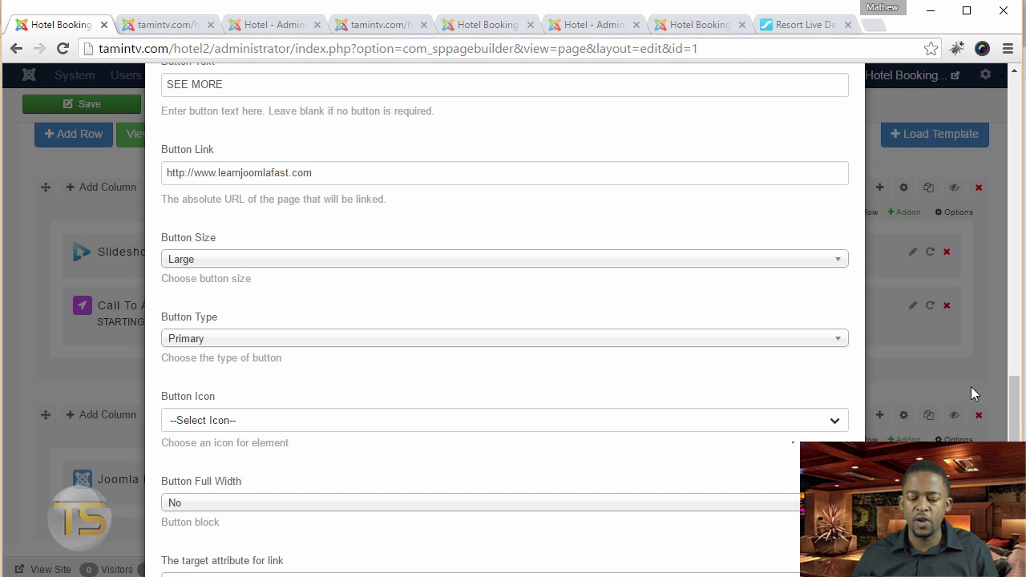
# Examine the addon's button icon, width, link target, position and CSS class settings, and close it without saving.
pyautogui.scroll(-5, 993, 401)
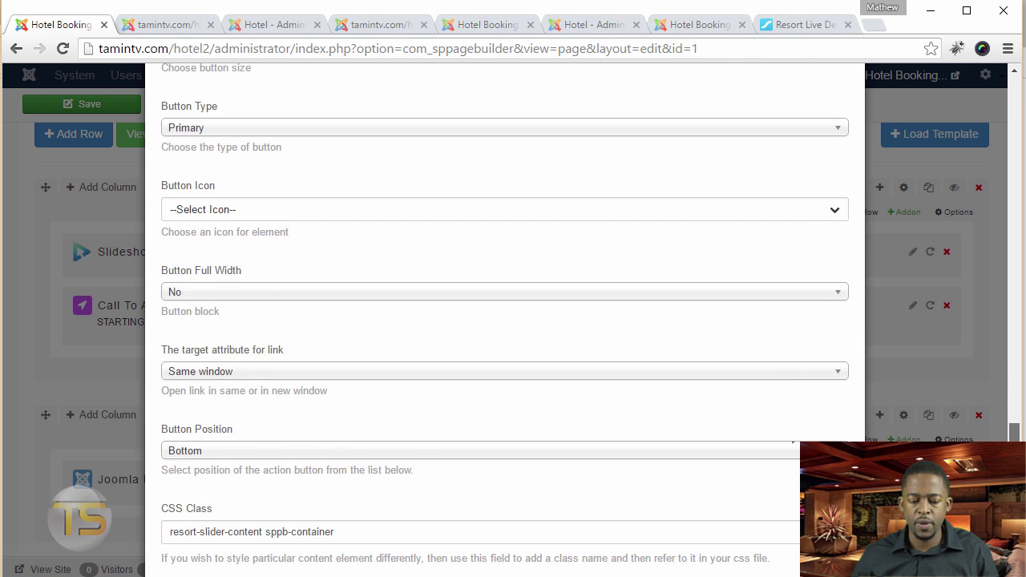
pyautogui.scroll(-1, 282, 380)
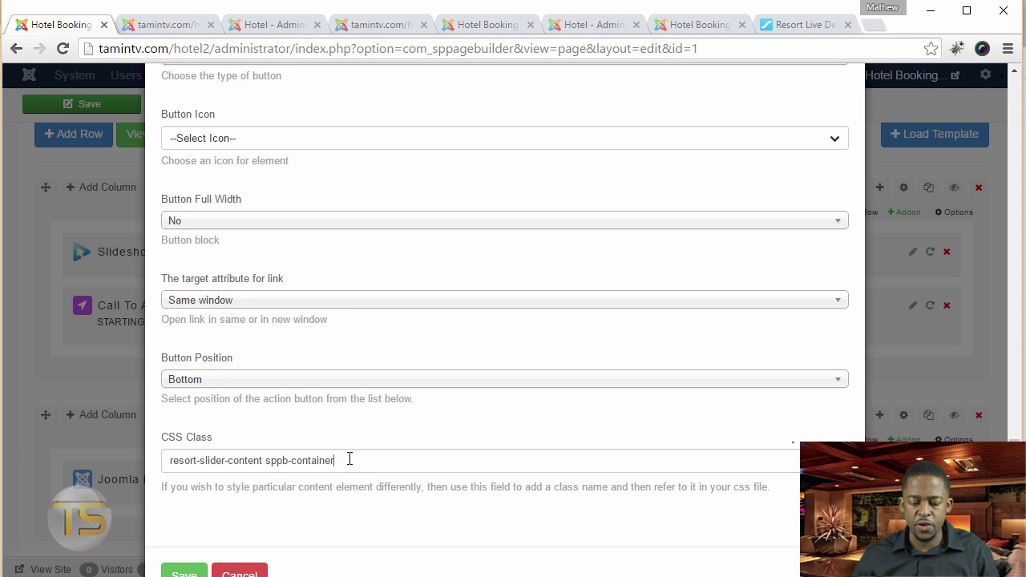
pyautogui.moveTo(349, 459); pyautogui.dragTo(164, 459)
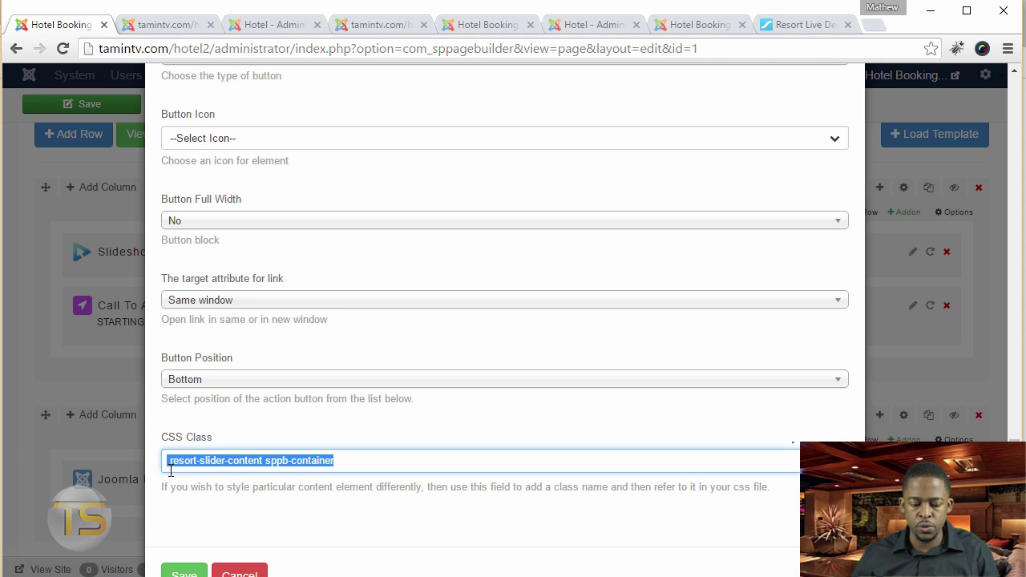
pyautogui.click(359, 459)
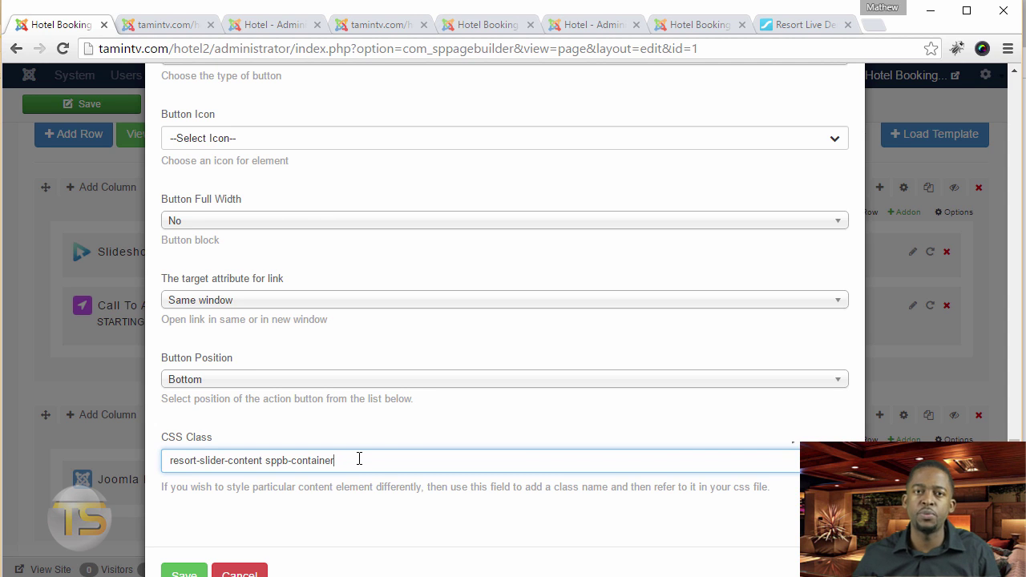
pyautogui.click(253, 573)
# Review the Row Options of the Joomla Module row, including its CSS class and margin, and close them without applying changes.
pyautogui.scroll(-2, 322, 492)
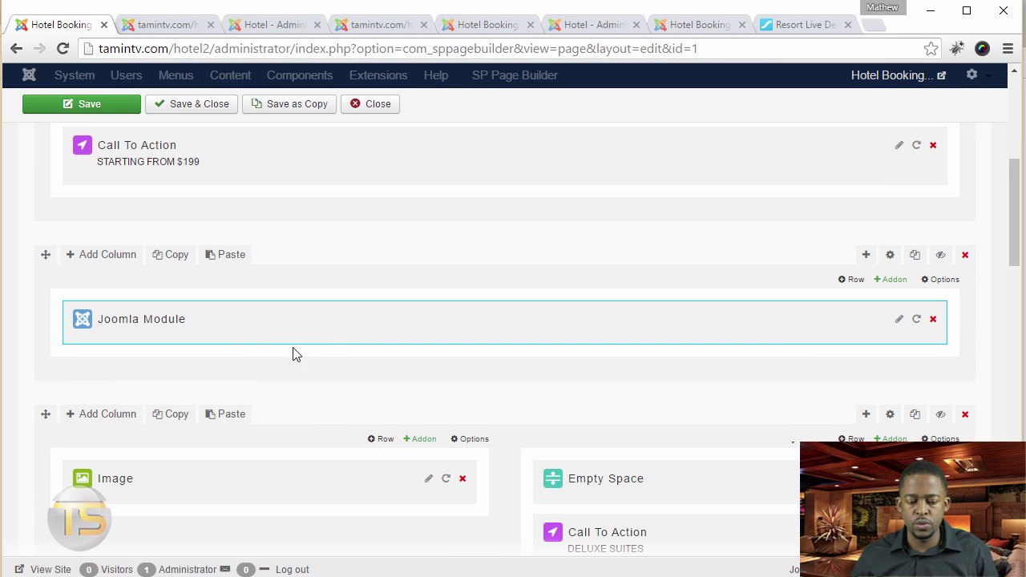
pyautogui.click(890, 254)
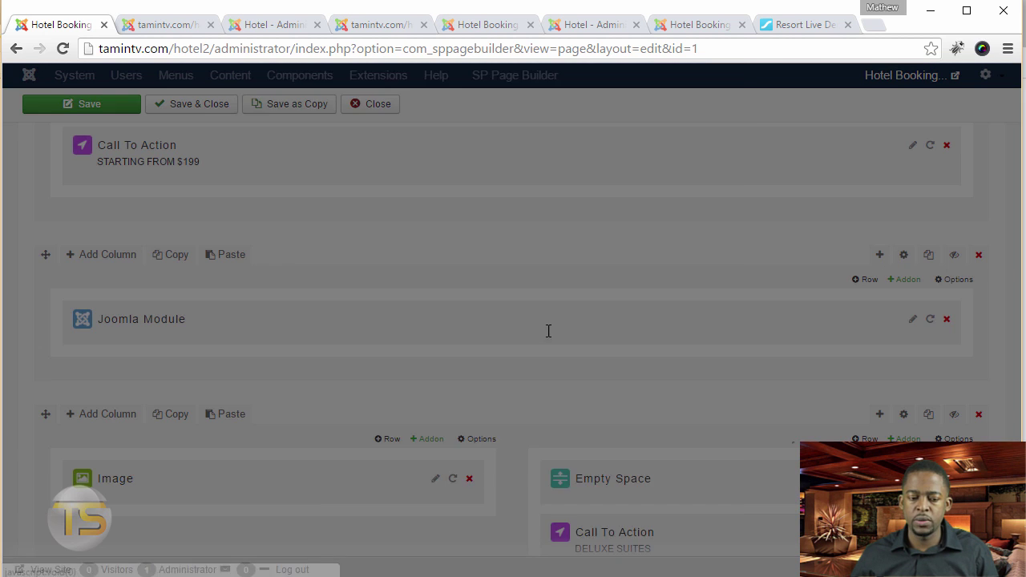
pyautogui.moveTo(1019, 116); pyautogui.dragTo(1006, 466)
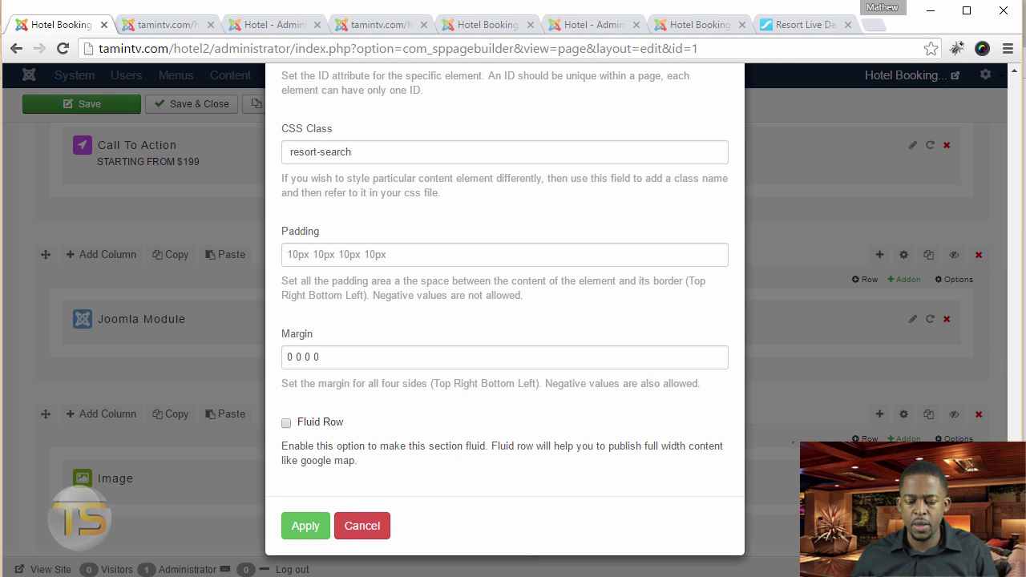
pyautogui.moveTo(321, 357); pyautogui.dragTo(277, 357)
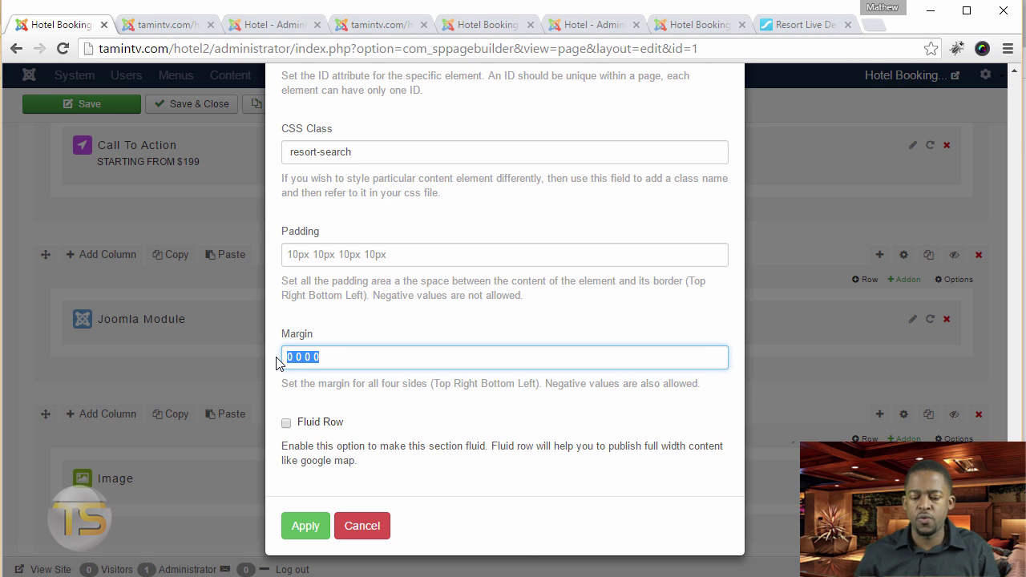
pyautogui.click(363, 529)
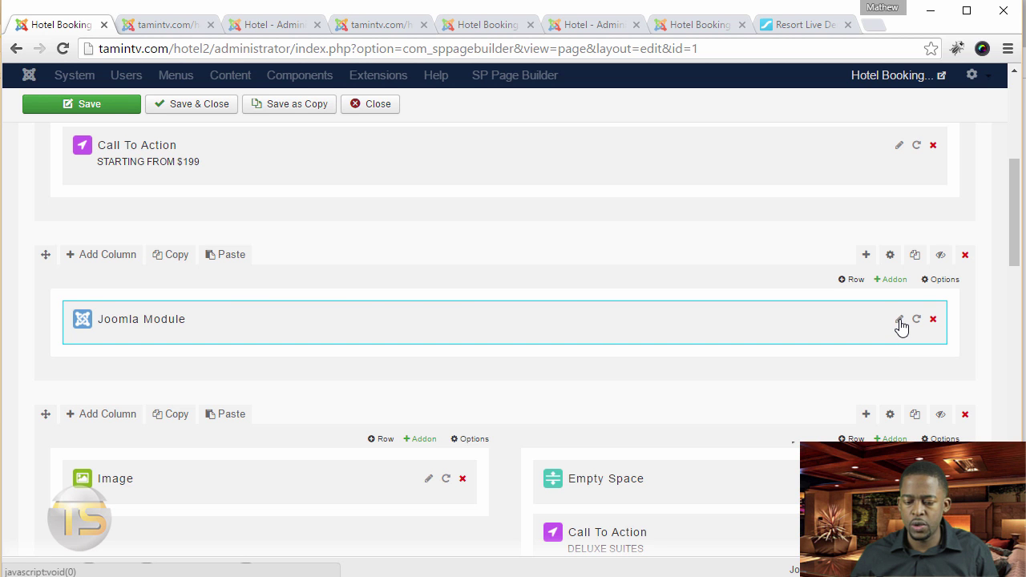
# Open the Joomla Module addon, review its title, type, selected module and CSS class settings, and close it without saving.
pyautogui.click(899, 322)
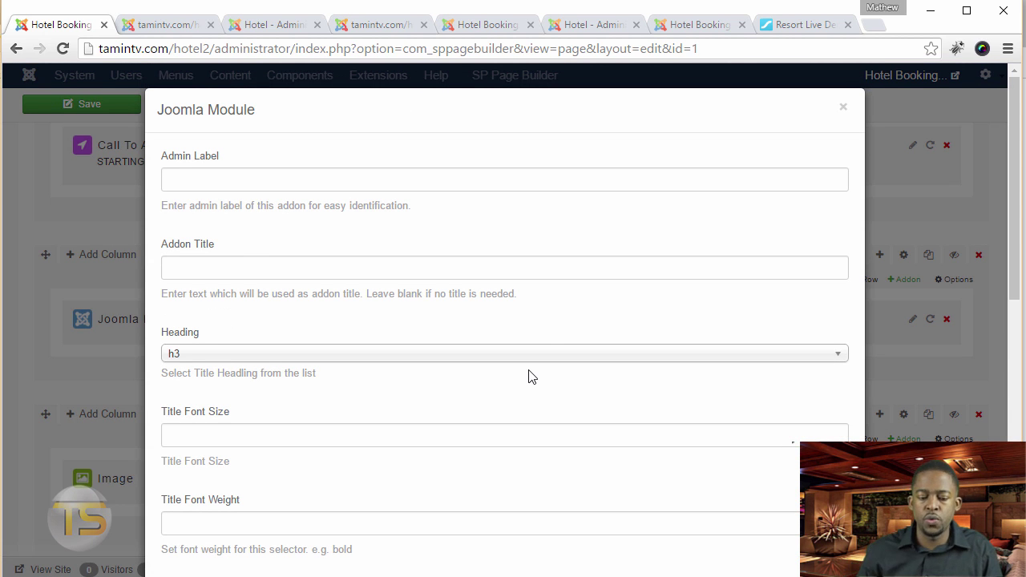
pyautogui.scroll(-4, 528, 376)
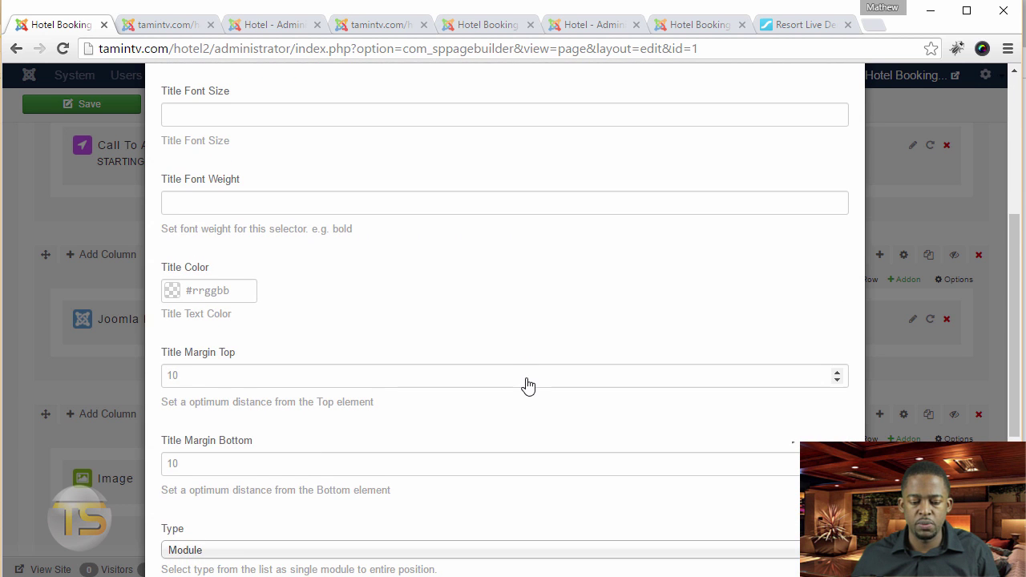
pyautogui.scroll(-4, 527, 377)
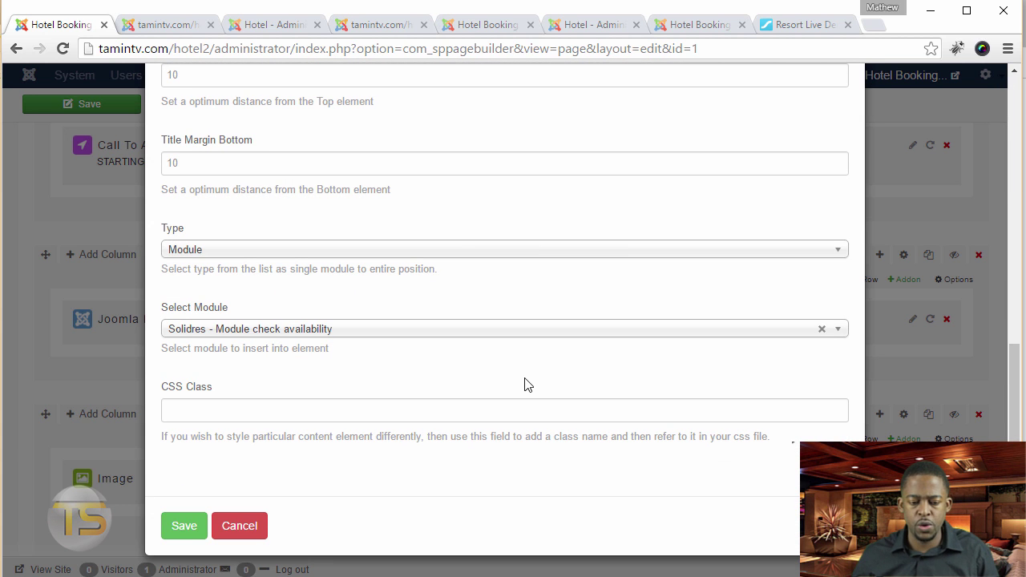
pyautogui.scroll(4, 360, 401)
pyautogui.scroll(-4, 327, 414)
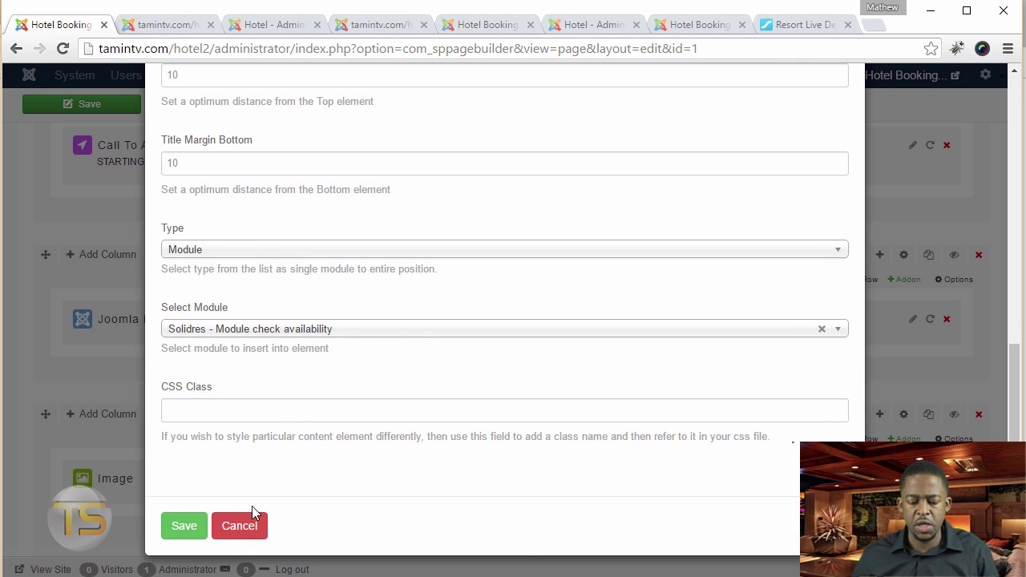
pyautogui.click(240, 526)
# View the booking form and the Rooms & Suits section on the live page, and return to the page builder.
pyautogui.scroll(-3, 425, 438)
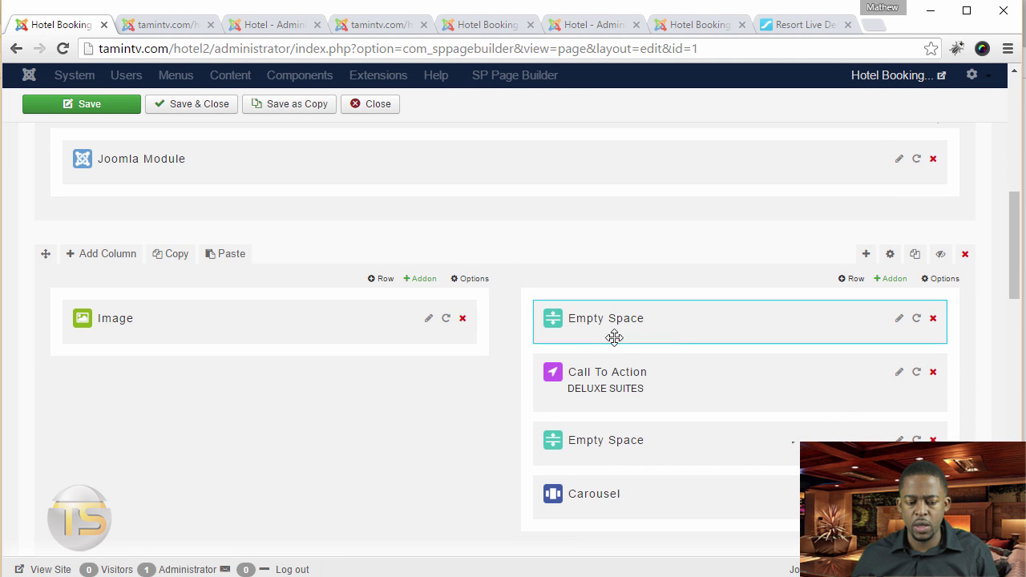
pyautogui.click(150, 26)
pyautogui.scroll(-10, 602, 405)
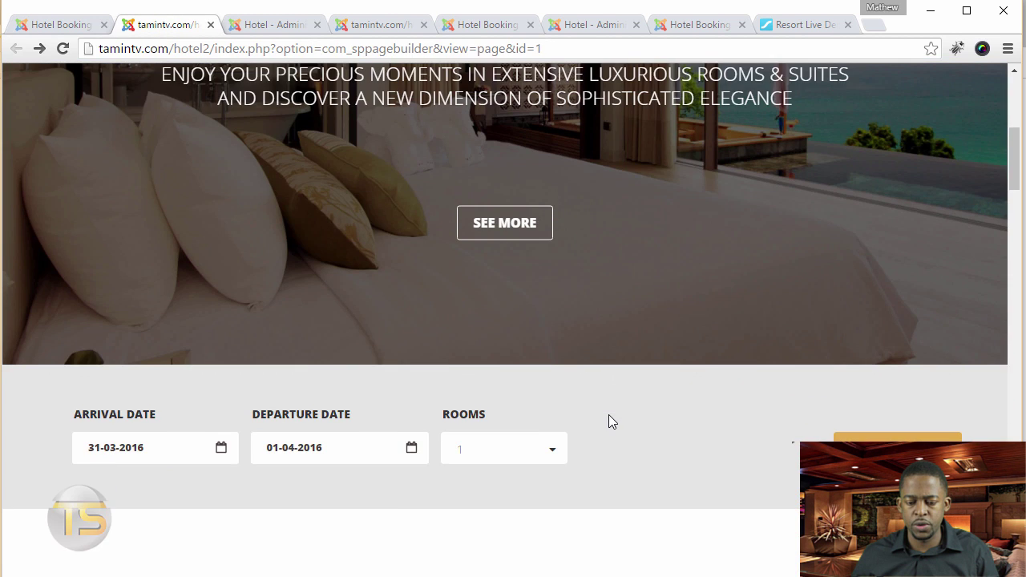
pyautogui.scroll(2, 417, 264)
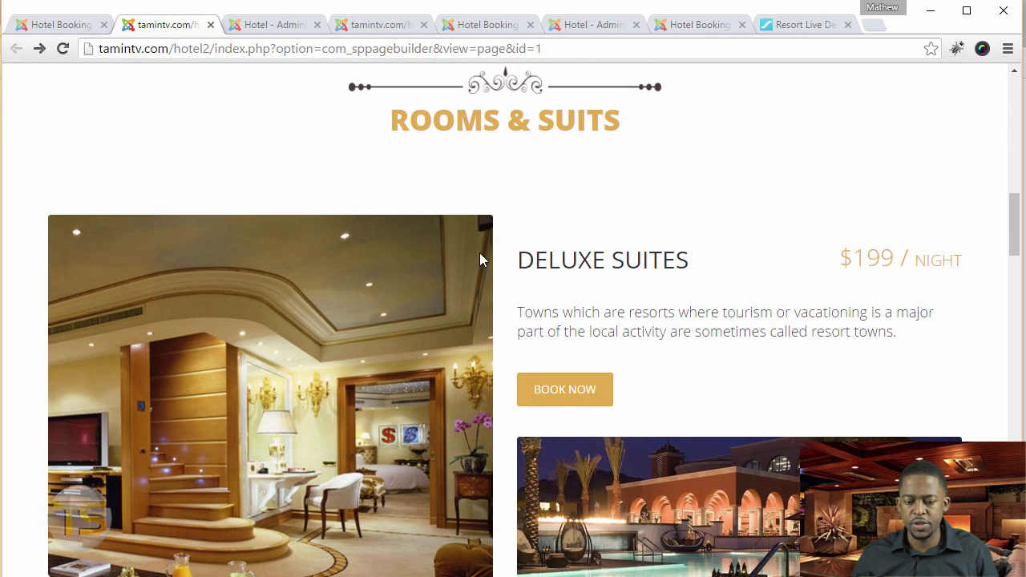
pyautogui.click(64, 26)
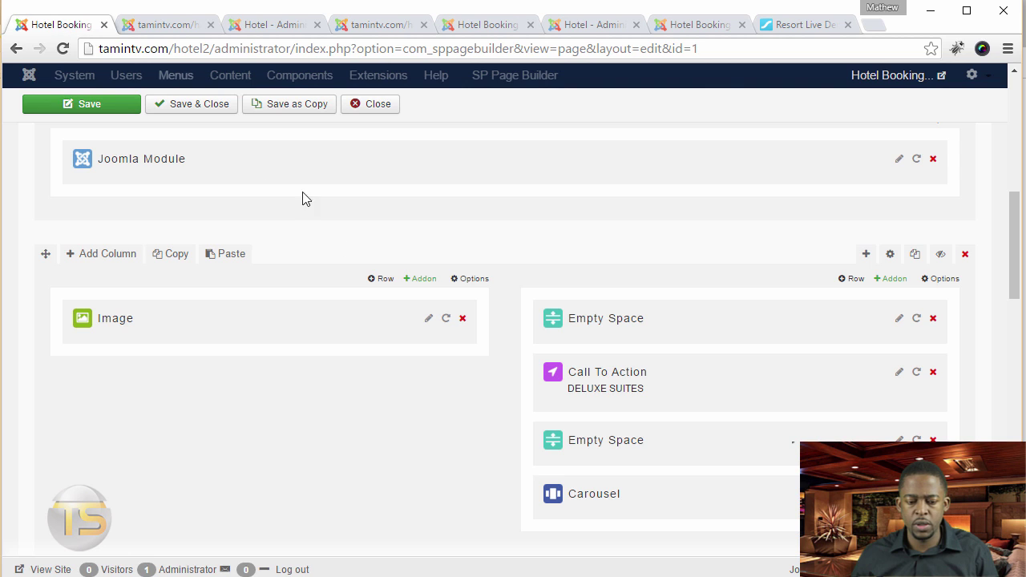
# Examine the Row Options of the ROOMS & SUITS row, including its title, CSS class, padding and margin, and close them without applying changes.
pyautogui.click(890, 256)
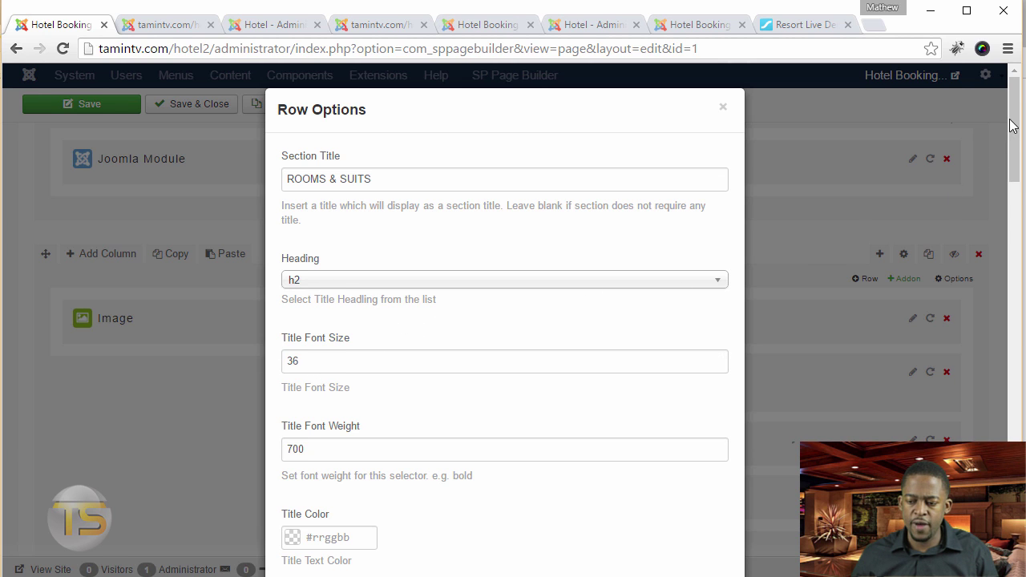
pyautogui.scroll(-1, 1012, 125)
pyautogui.scroll(-1, 1011, 130)
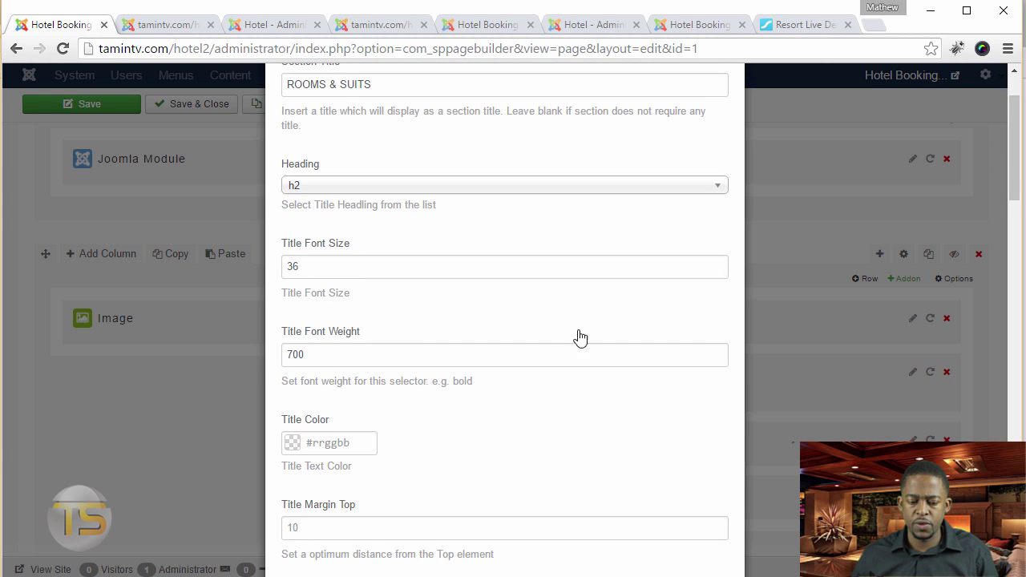
pyautogui.moveTo(1011, 148); pyautogui.dragTo(1011, 169)
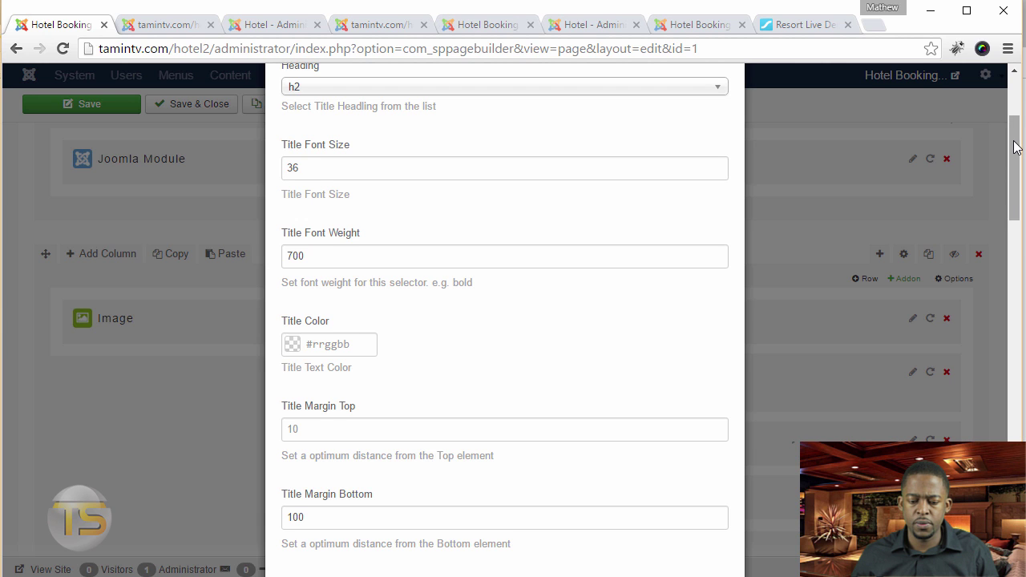
pyautogui.moveTo(1013, 147); pyautogui.dragTo(1018, 438)
pyautogui.scroll(-2, 1018, 438)
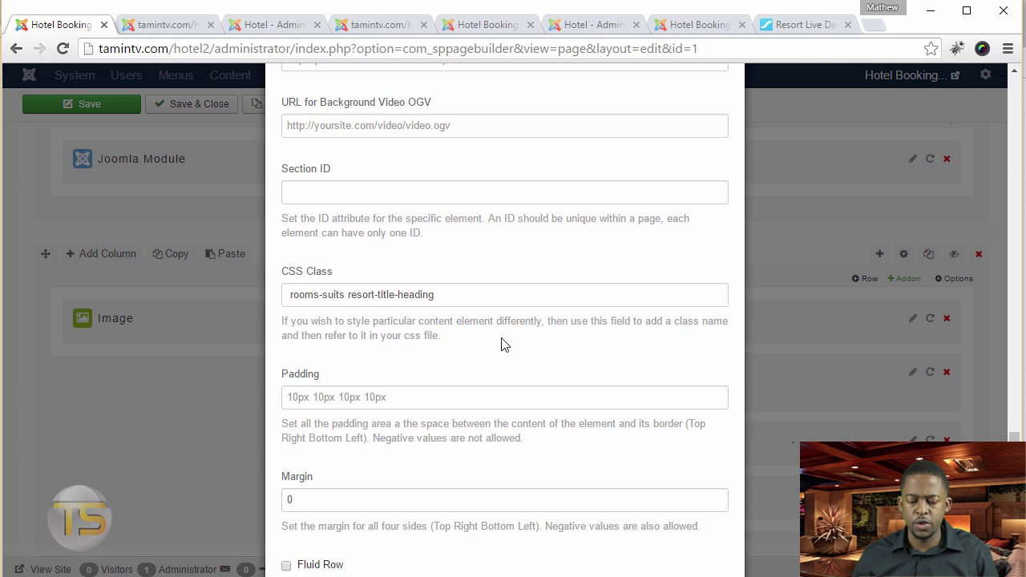
pyautogui.moveTo(462, 296); pyautogui.dragTo(290, 296)
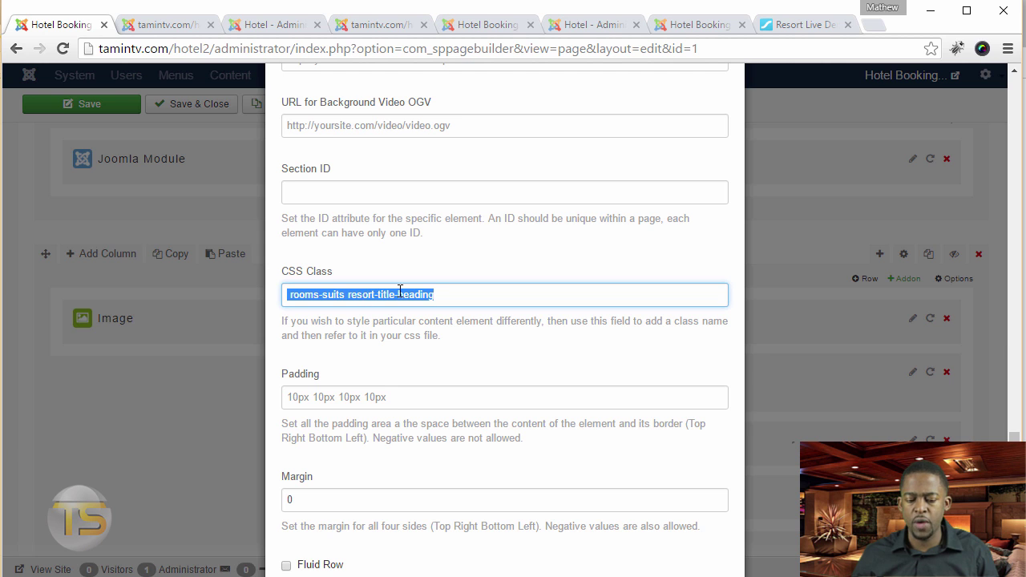
pyautogui.click(445, 294)
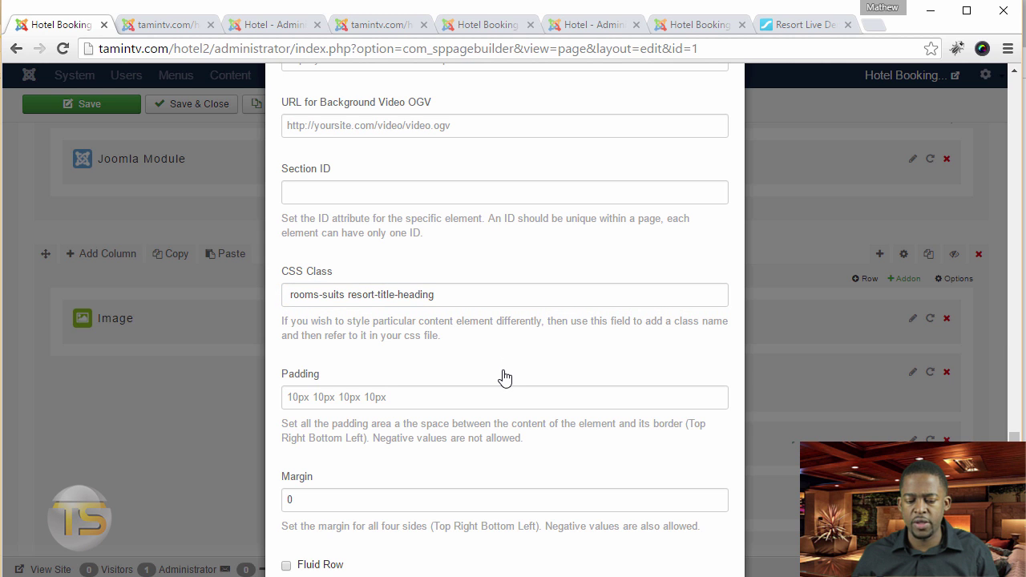
pyautogui.scroll(-2, 504, 377)
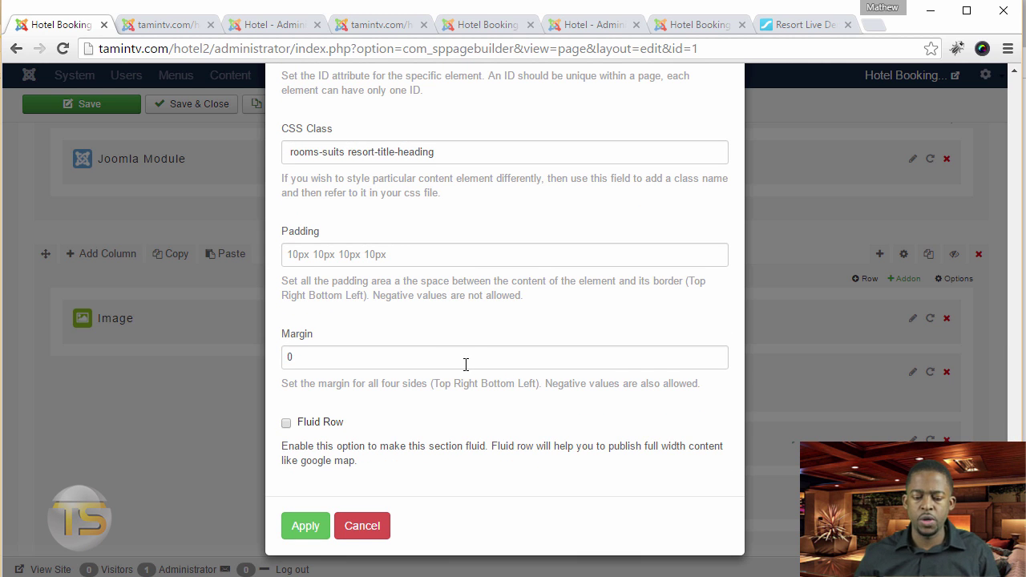
pyautogui.click(362, 527)
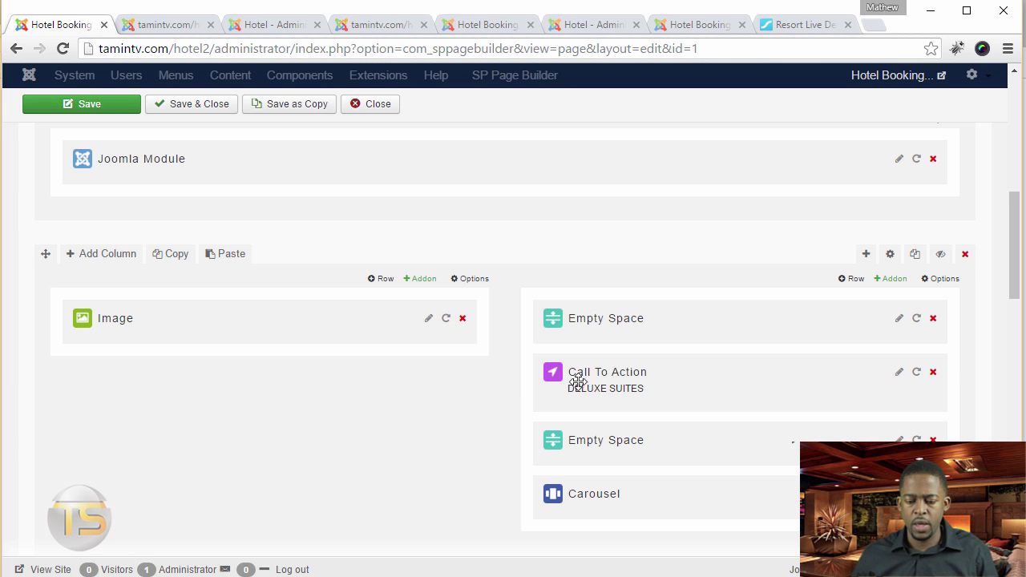
# Review the ROOMS & SUITS row's Image addon and the gap setting of its first Empty Space addon, closing both without saving.
pyautogui.click(429, 321)
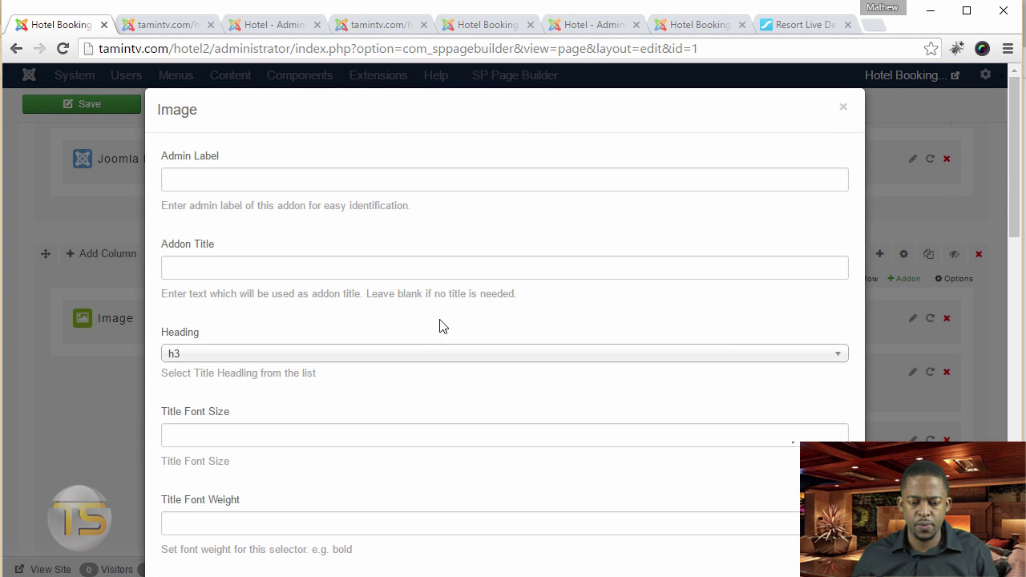
pyautogui.moveTo(1013, 216); pyautogui.dragTo(1015, 464)
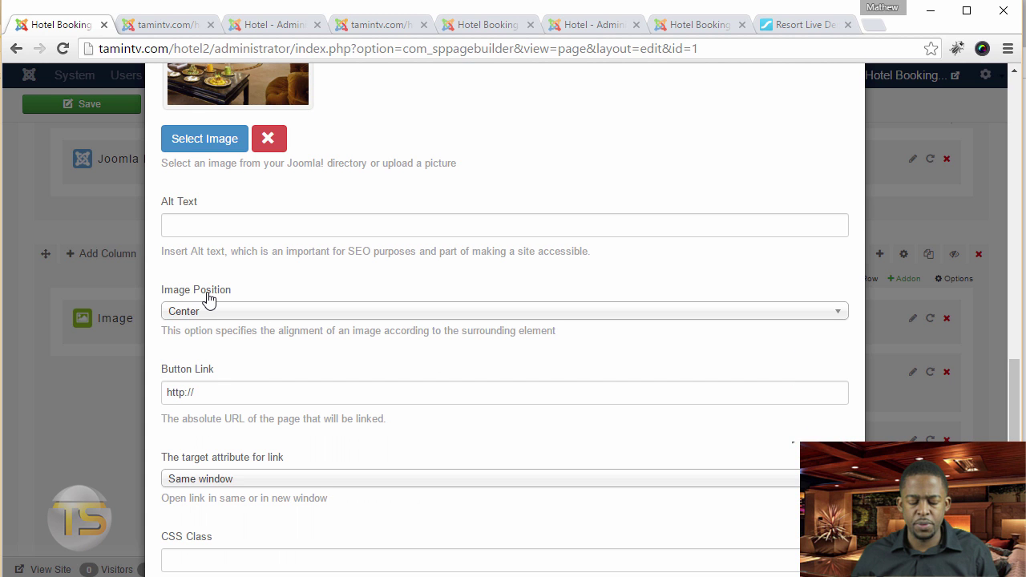
pyautogui.scroll(-3, 311, 370)
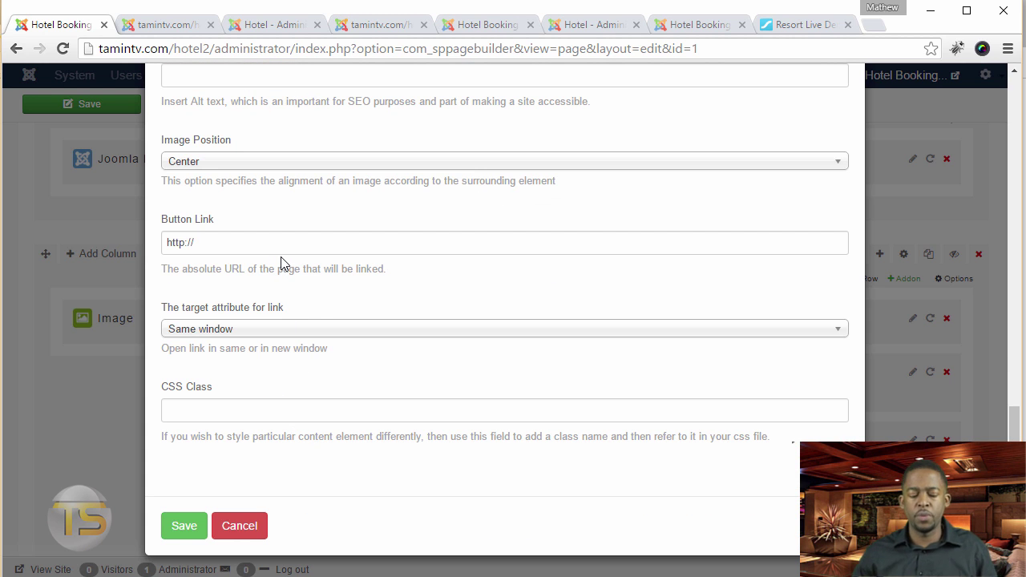
pyautogui.click(240, 525)
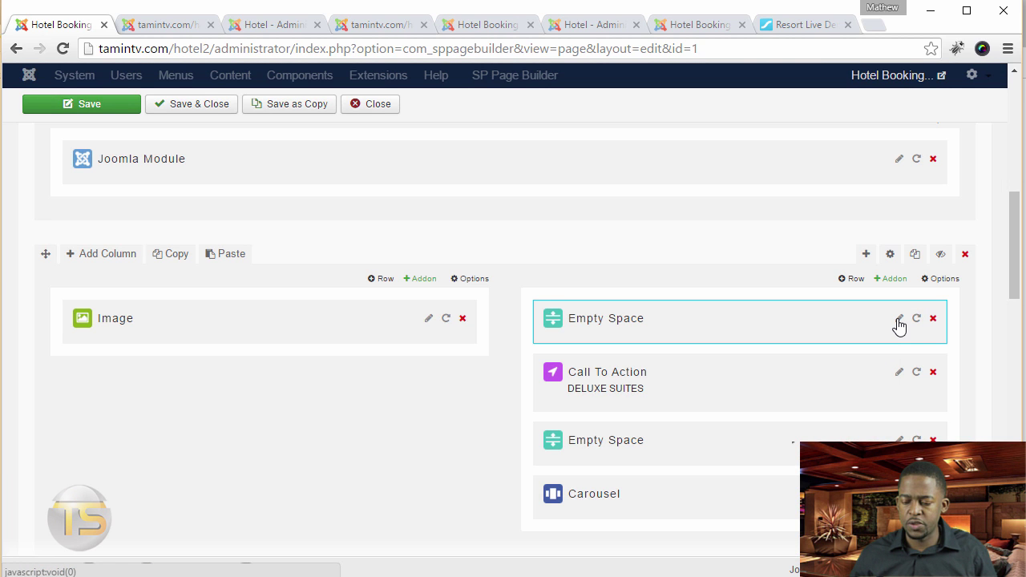
pyautogui.click(898, 319)
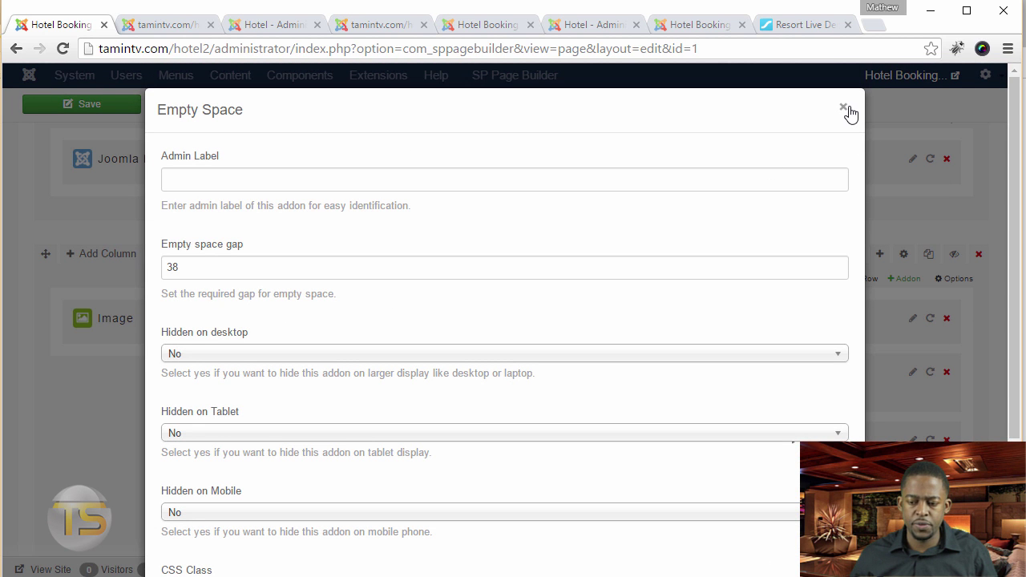
pyautogui.click(894, 380)
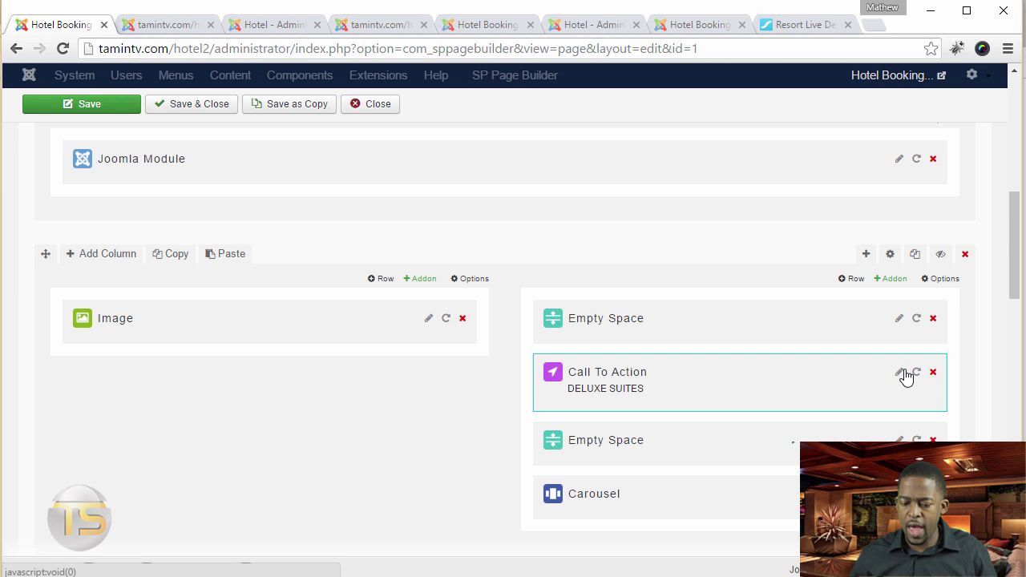
# Open the DELUXE SUITES Call To Action addon, compare its subtitle with the price on the live page, and return to the page builder.
pyautogui.click(900, 373)
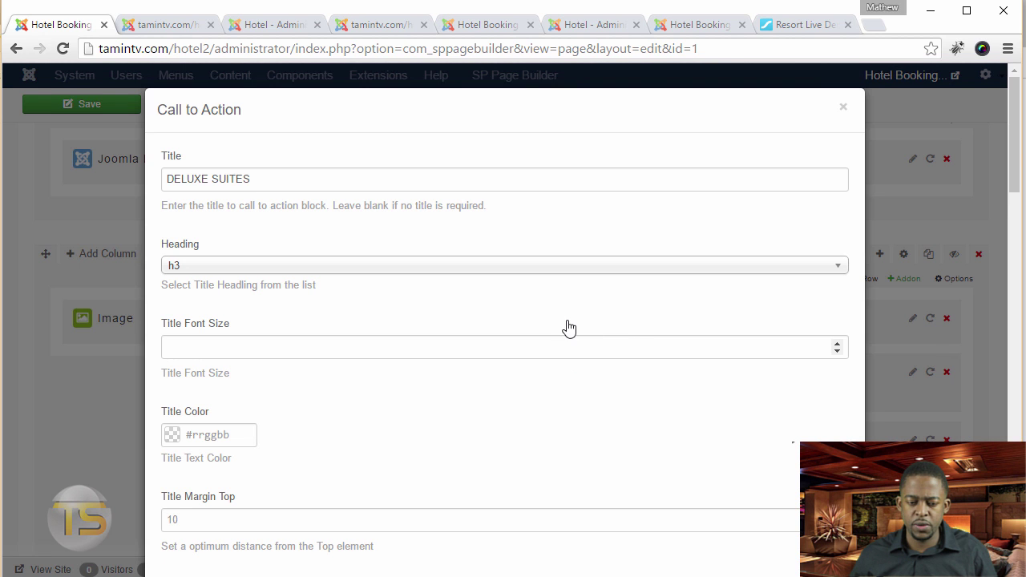
pyautogui.moveTo(1014, 138); pyautogui.dragTo(1012, 226)
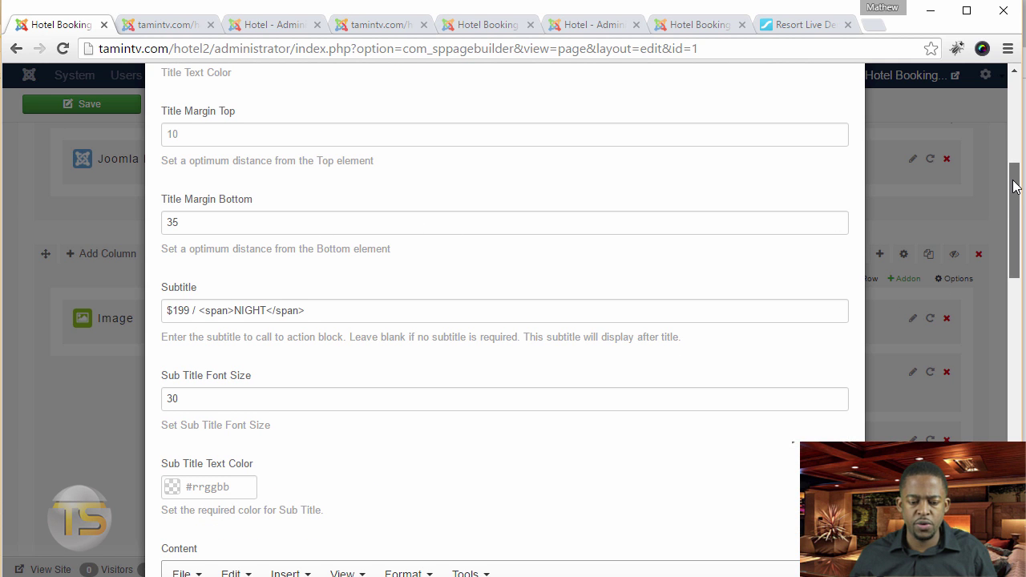
pyautogui.scroll(-1, 1014, 186)
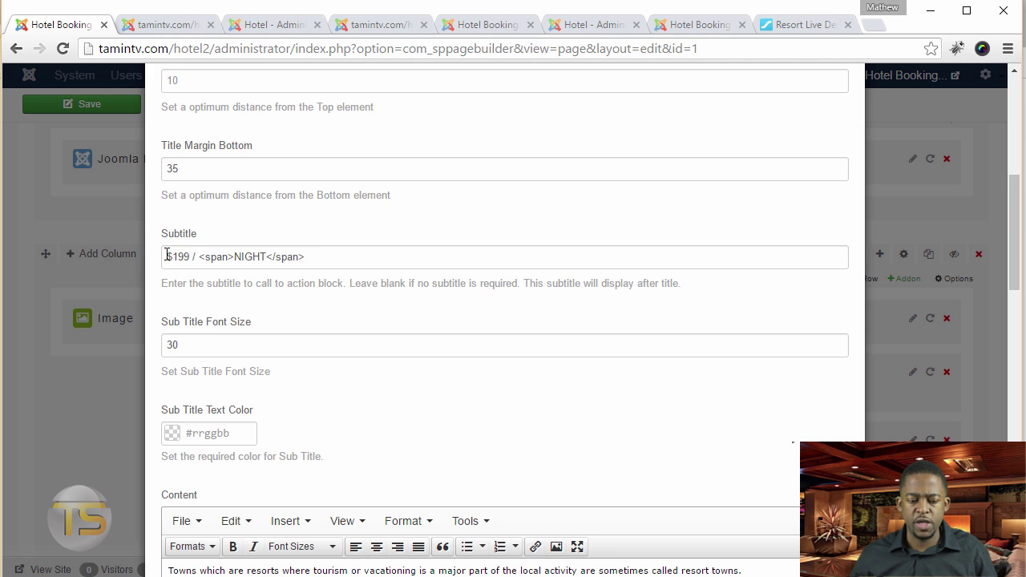
pyautogui.tripleClick(239, 265)
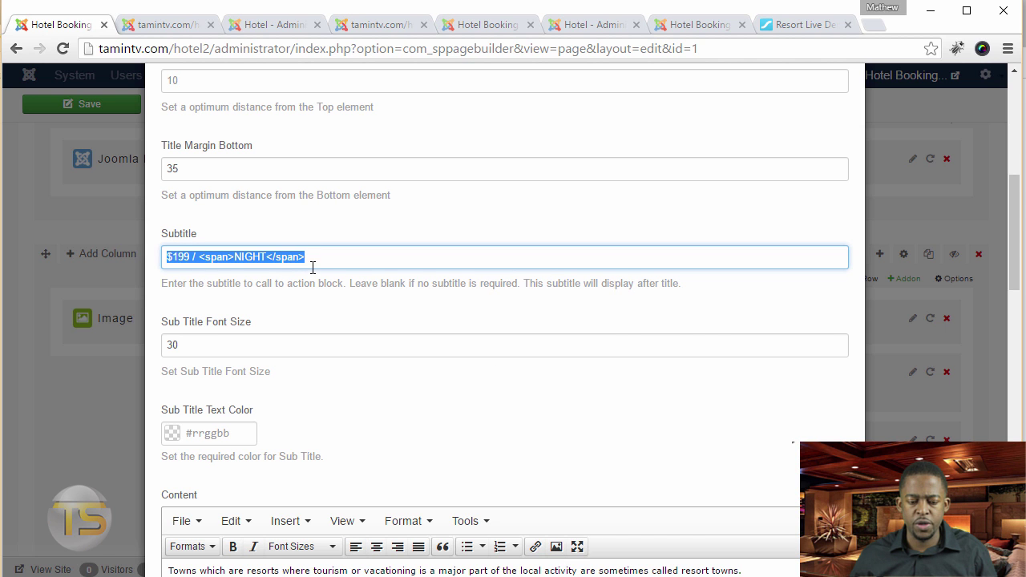
pyautogui.click(191, 27)
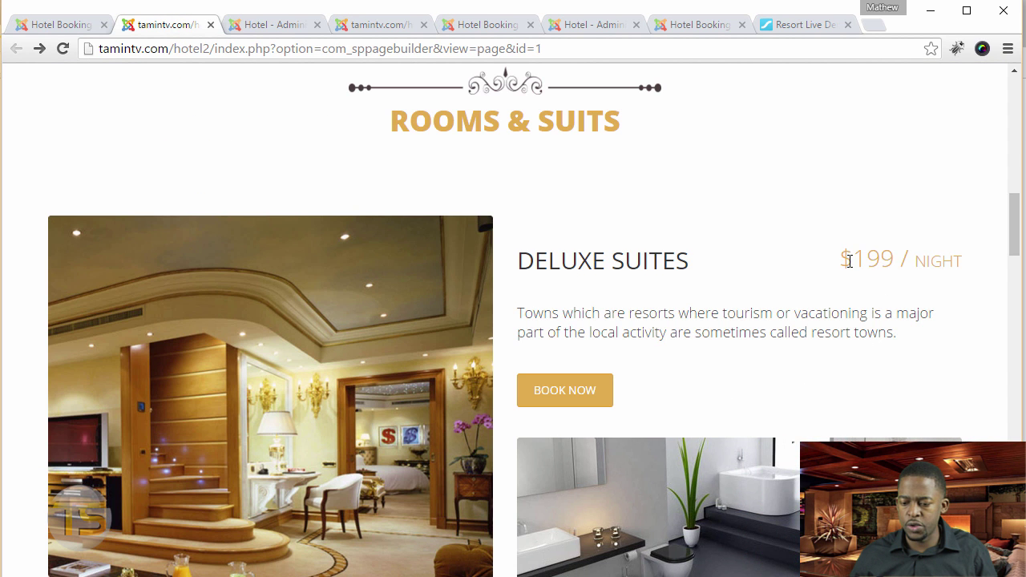
pyautogui.moveTo(849, 261); pyautogui.dragTo(965, 261)
pyautogui.click(966, 262)
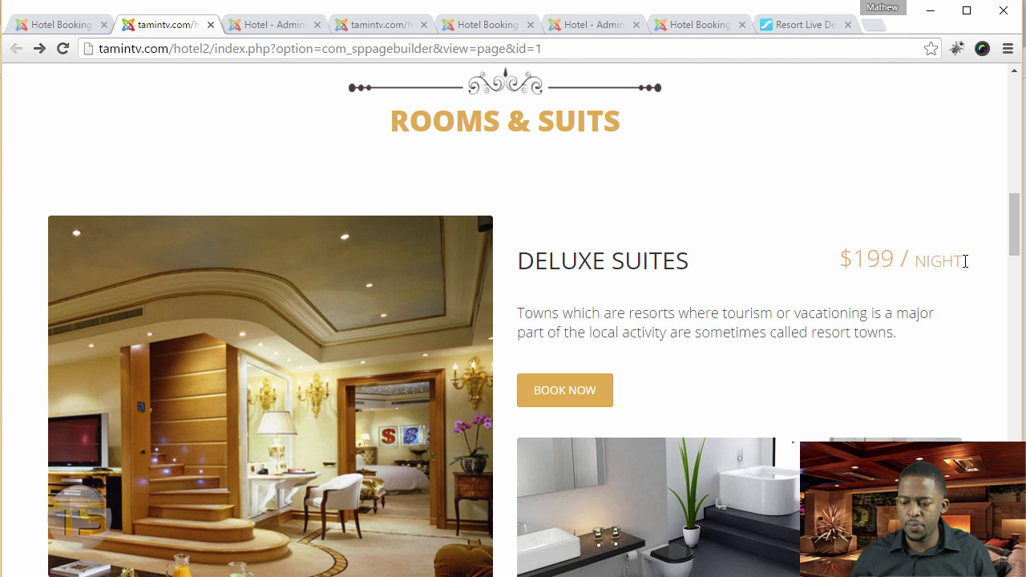
pyautogui.click(49, 25)
# Review the Call To Action's content, button text, link, size, type, position and CSS class settings, and close it without saving.
pyautogui.scroll(-2, 561, 451)
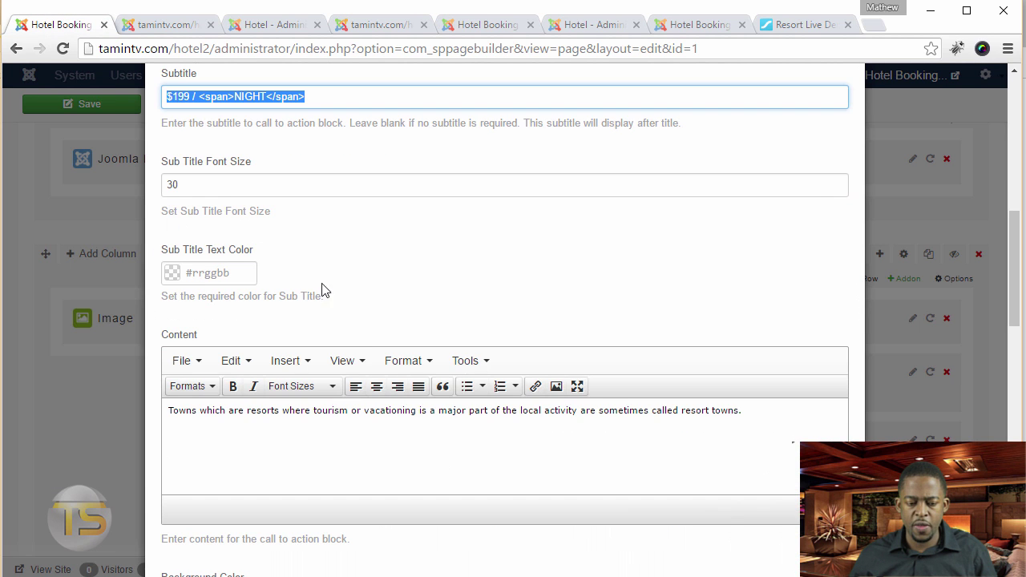
pyautogui.click(348, 438)
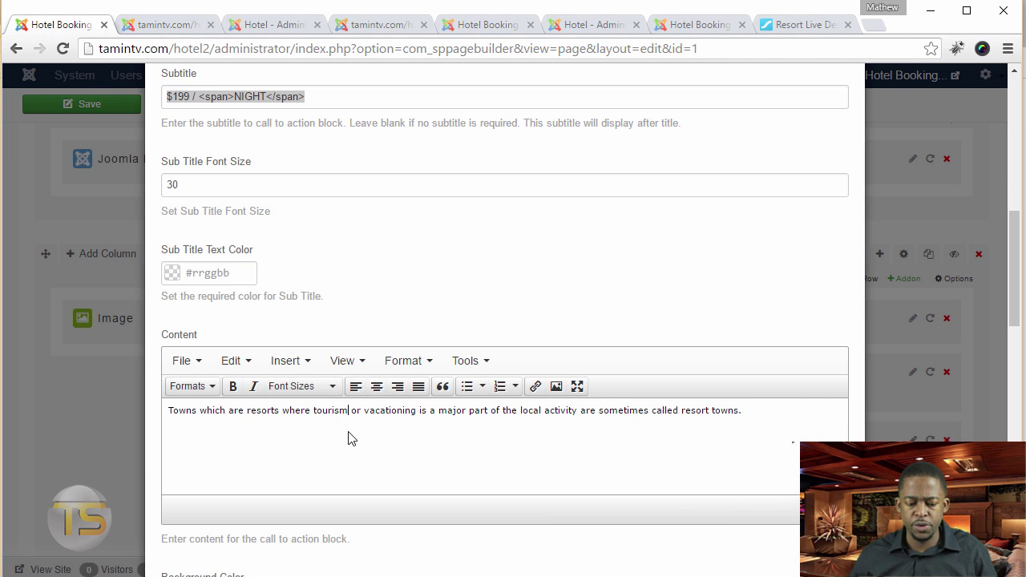
pyautogui.scroll(-6, 358, 438)
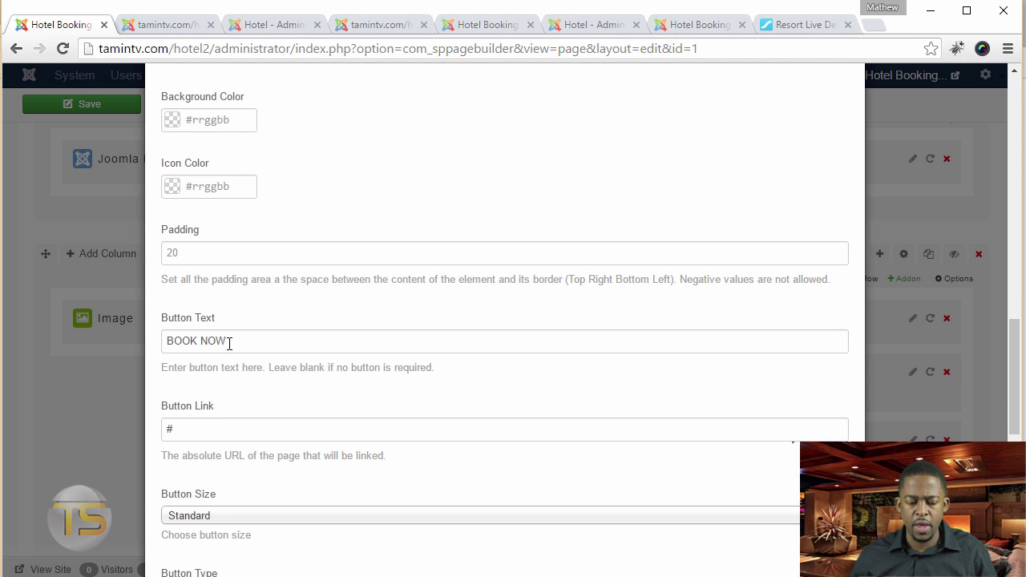
pyautogui.tripleClick(248, 350)
pyautogui.scroll(-4, 374, 372)
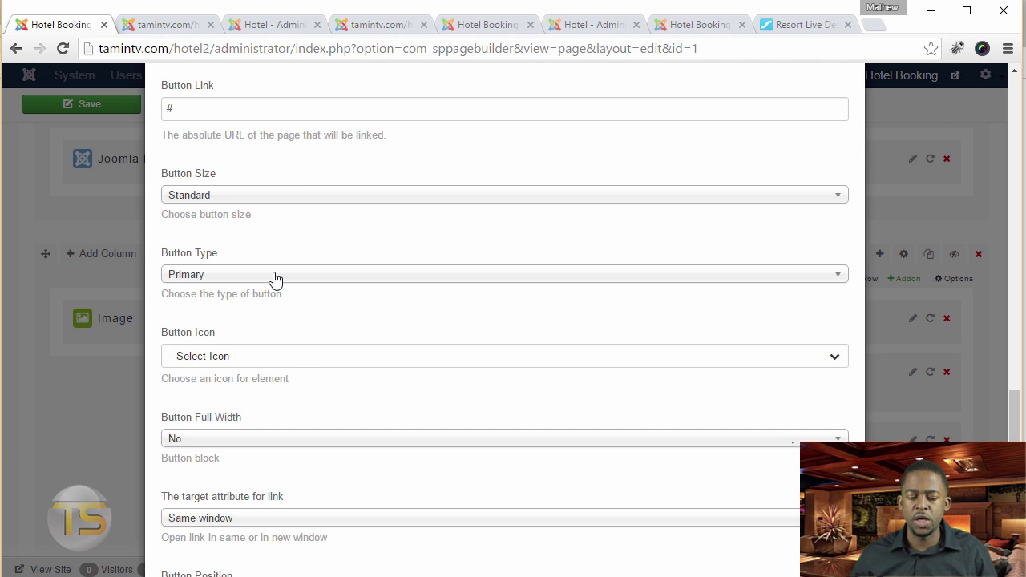
pyautogui.scroll(-3, 304, 334)
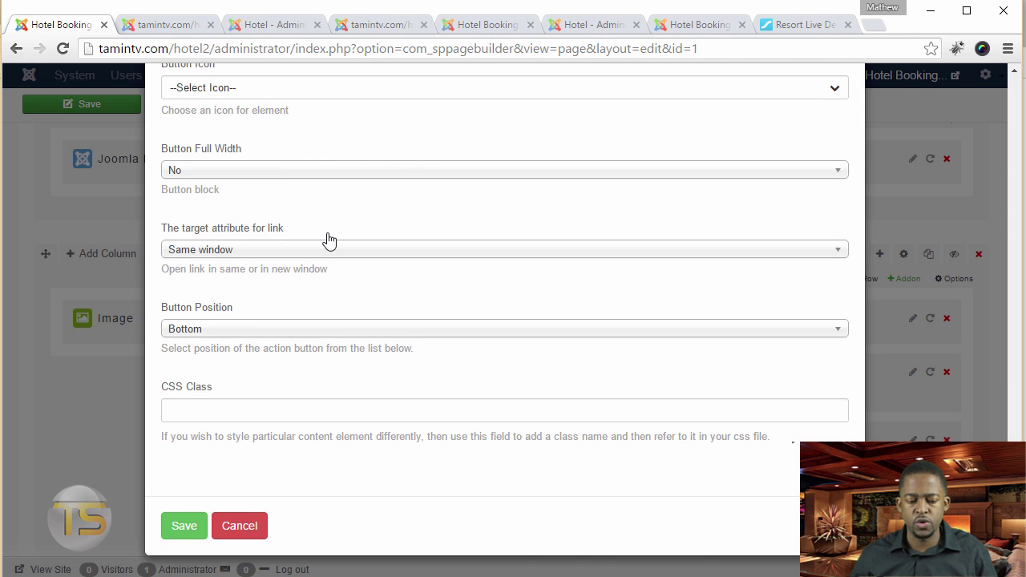
pyautogui.click(250, 531)
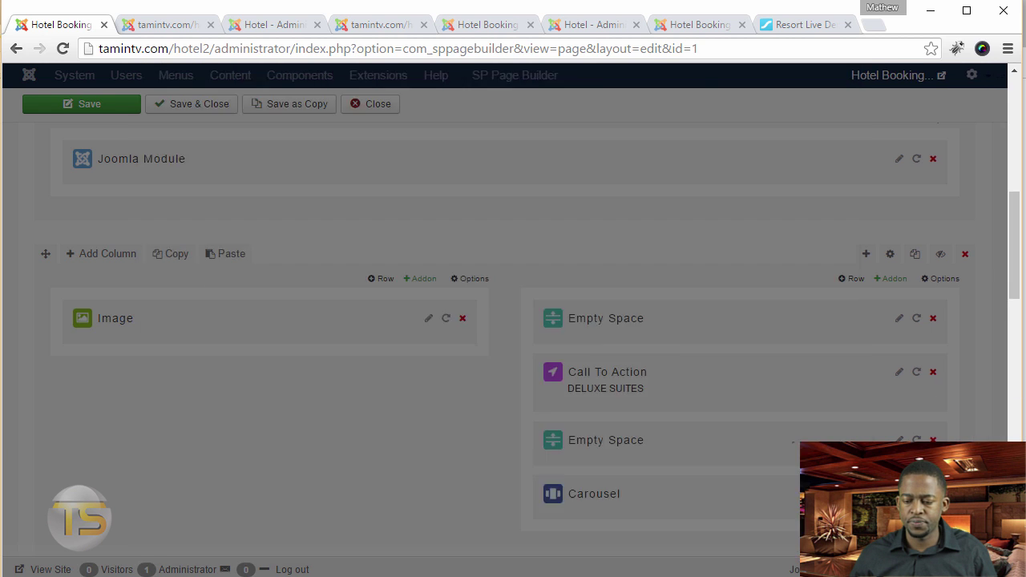
# Open the Carousel addon of the DELUXE SUITES column and examine its autoplay, controller, navigation arrow, alignment and CSS class settings.
pyautogui.scroll(-2, 1016, 286)
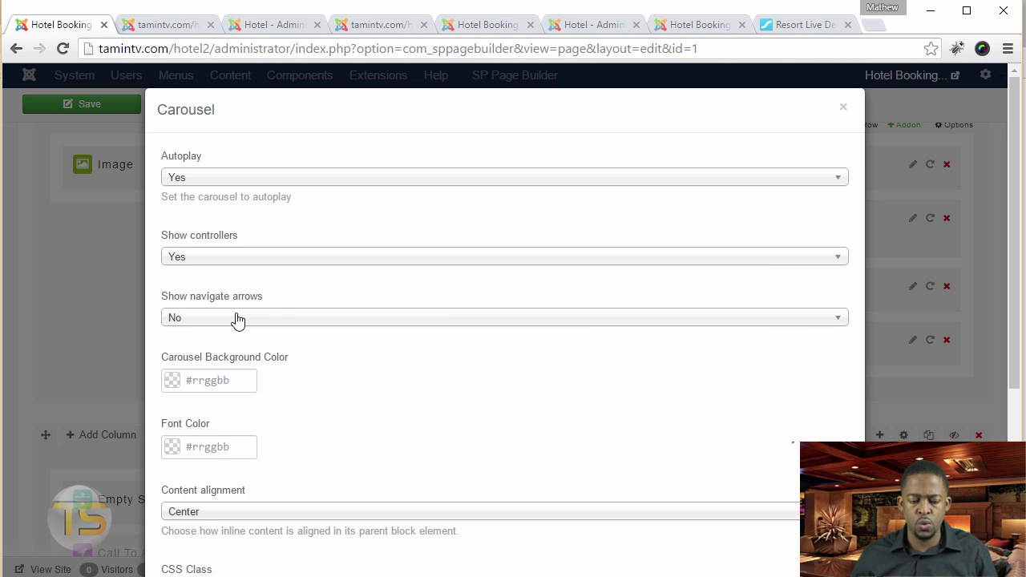
pyautogui.moveTo(1011, 240); pyautogui.dragTo(1015, 413)
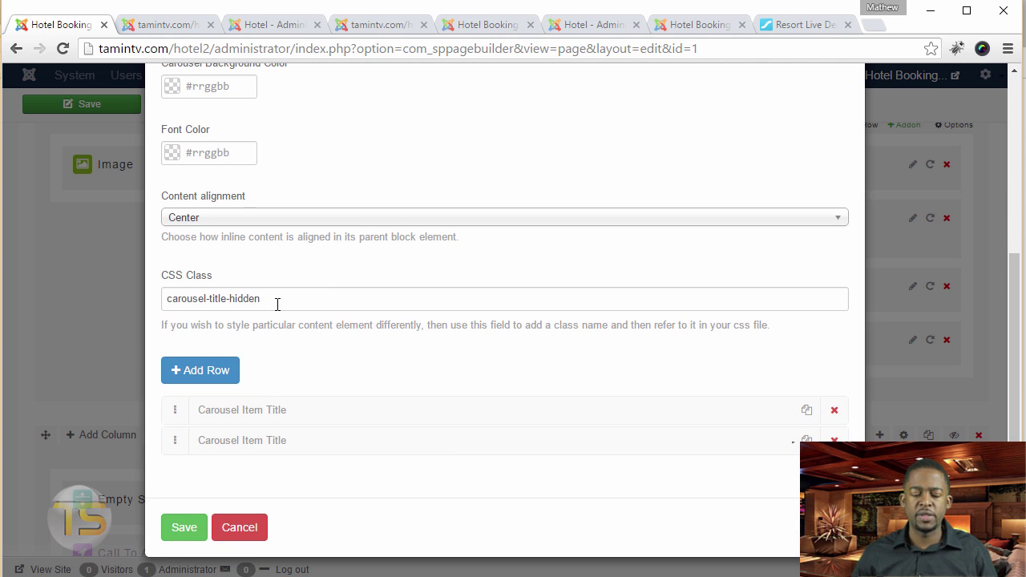
pyautogui.moveTo(260, 299); pyautogui.dragTo(146, 305)
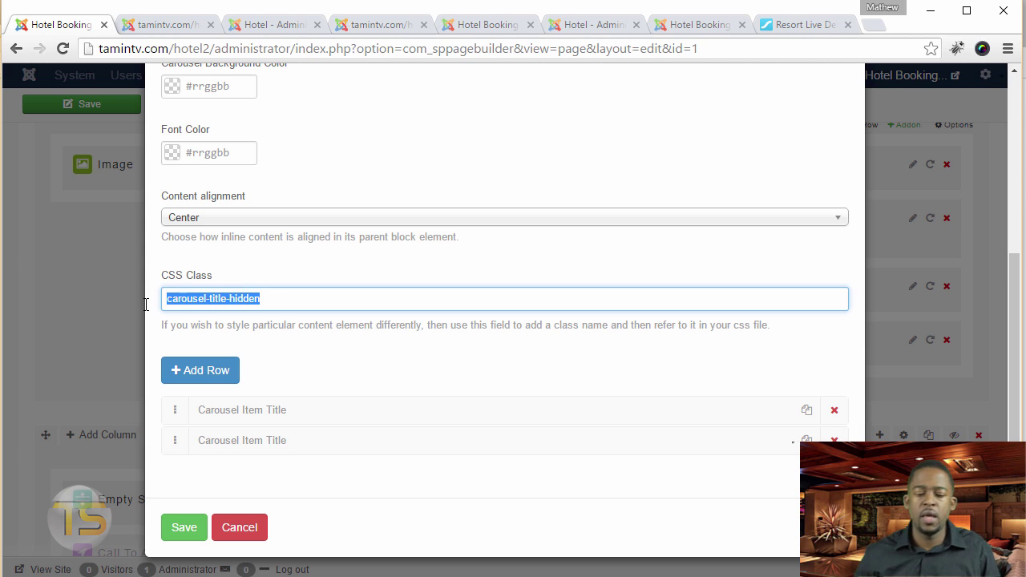
pyautogui.click(284, 306)
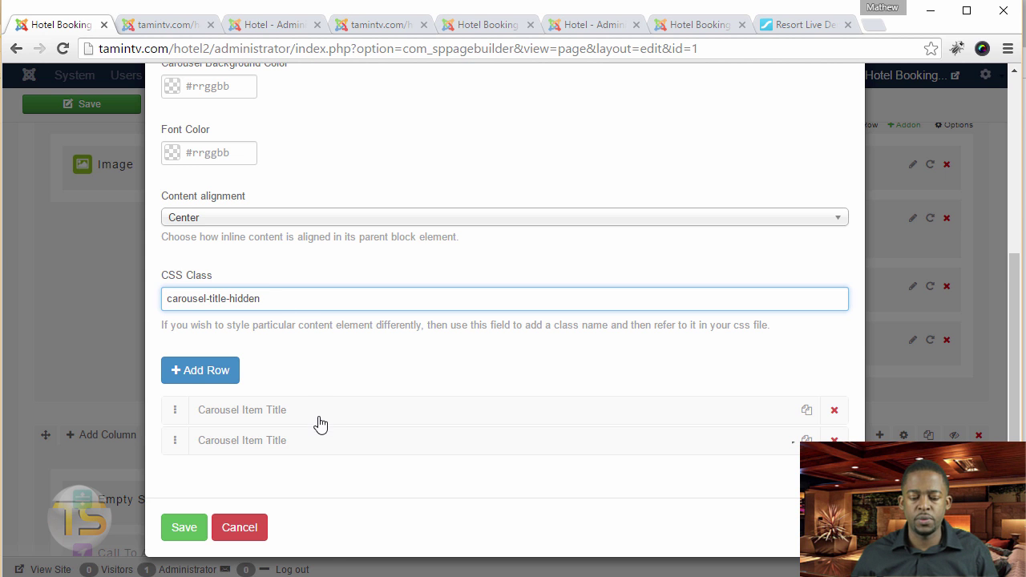
# Expand the first carousel item, review its title, content, image and button settings, and close the Carousel addon without saving.
pyautogui.click(344, 411)
pyautogui.scroll(-4, 445, 416)
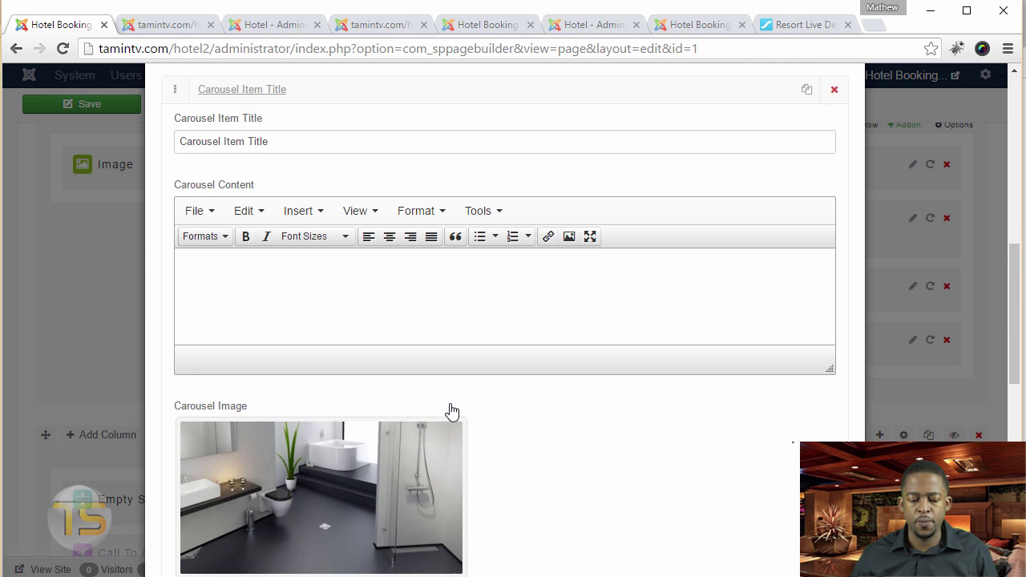
pyautogui.scroll(-2, 453, 408)
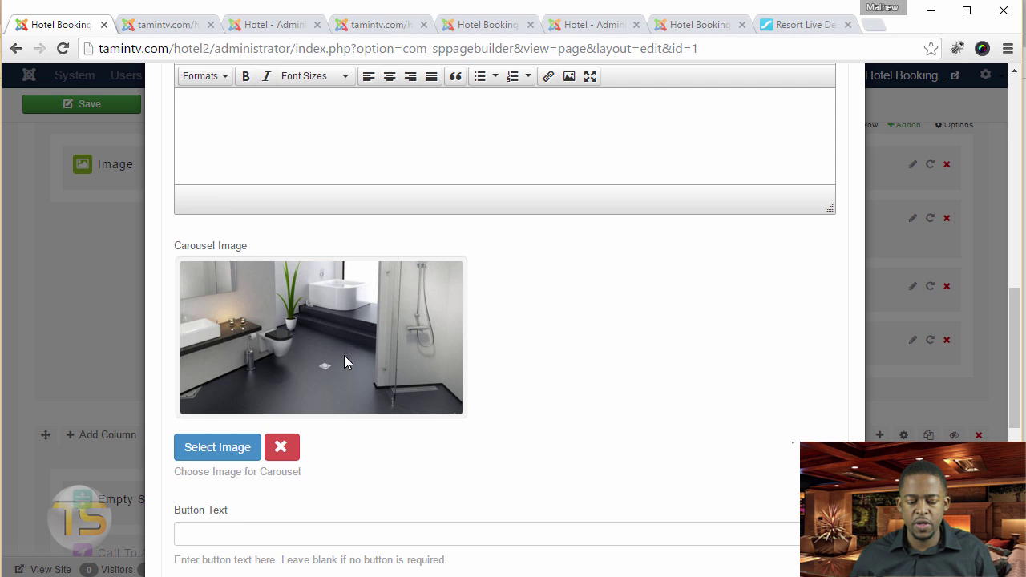
pyautogui.scroll(-6, 343, 355)
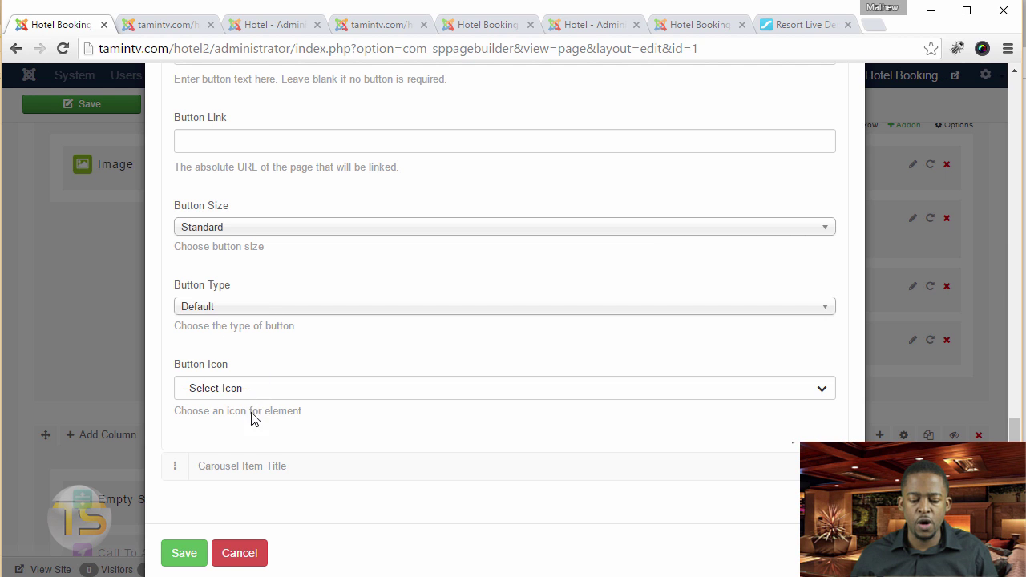
pyautogui.click(242, 527)
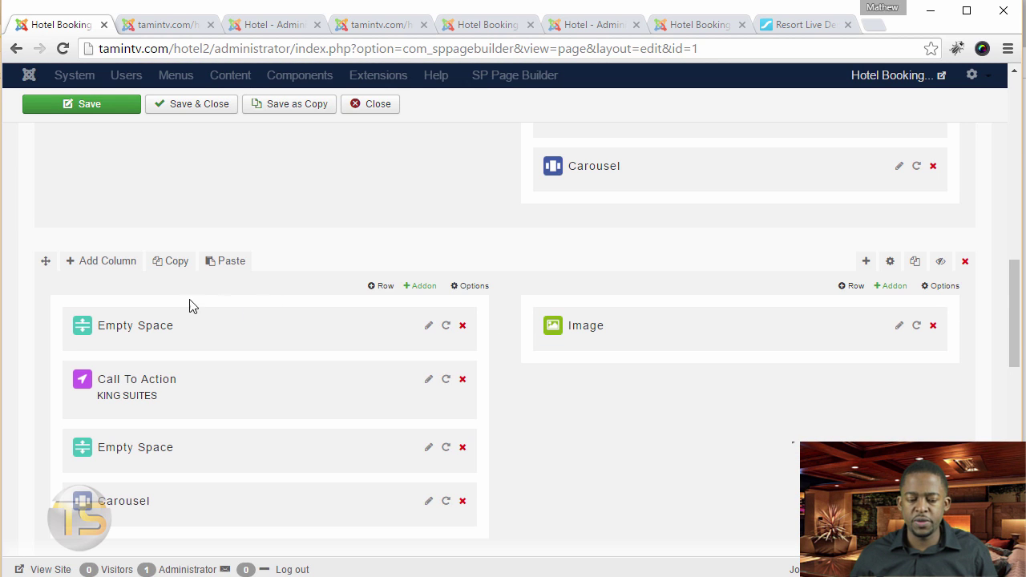
pyautogui.moveTo(1014, 339); pyautogui.dragTo(1015, 248)
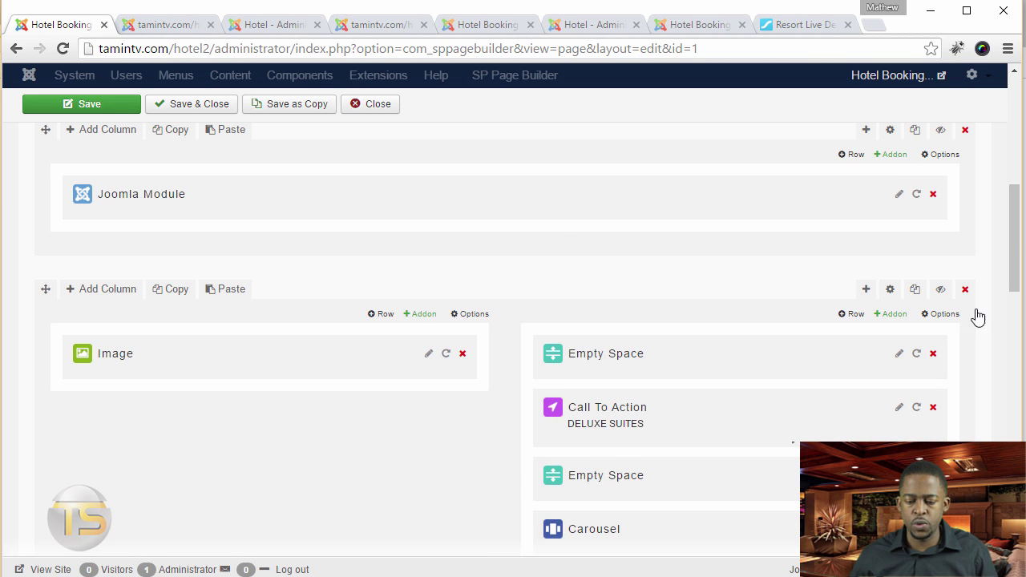
# Open the row options of the GET 20% OFF Call To Action, view that section on the live page, and return to the page builder.
pyautogui.scroll(-7, 1002, 307)
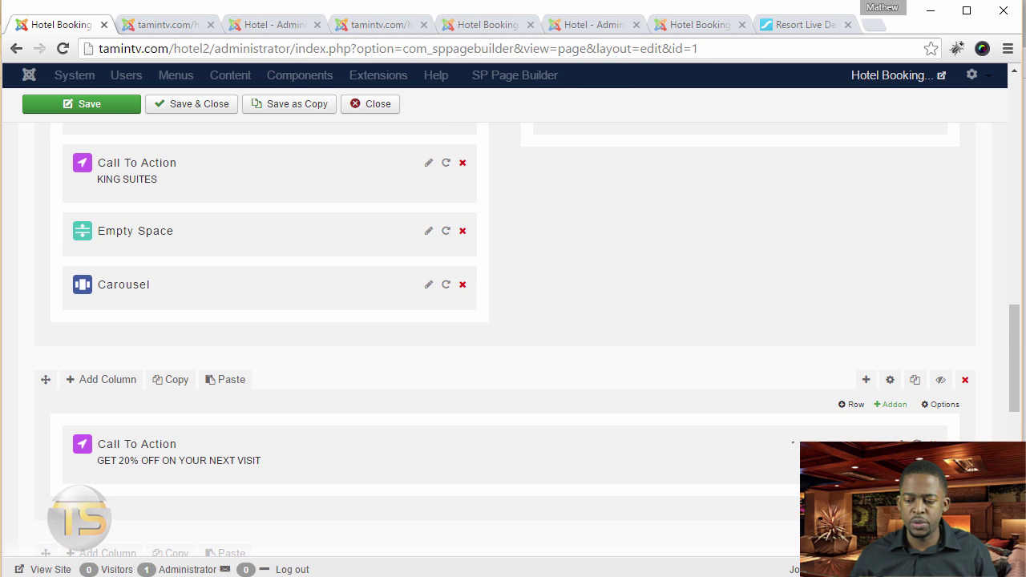
pyautogui.moveTo(1015, 329); pyautogui.dragTo(1019, 360)
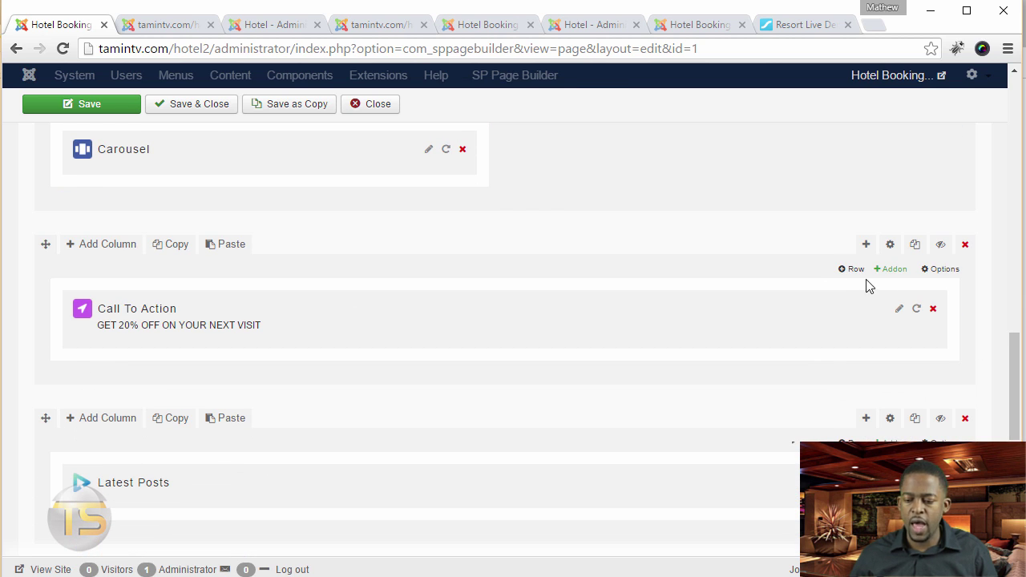
pyautogui.click(889, 243)
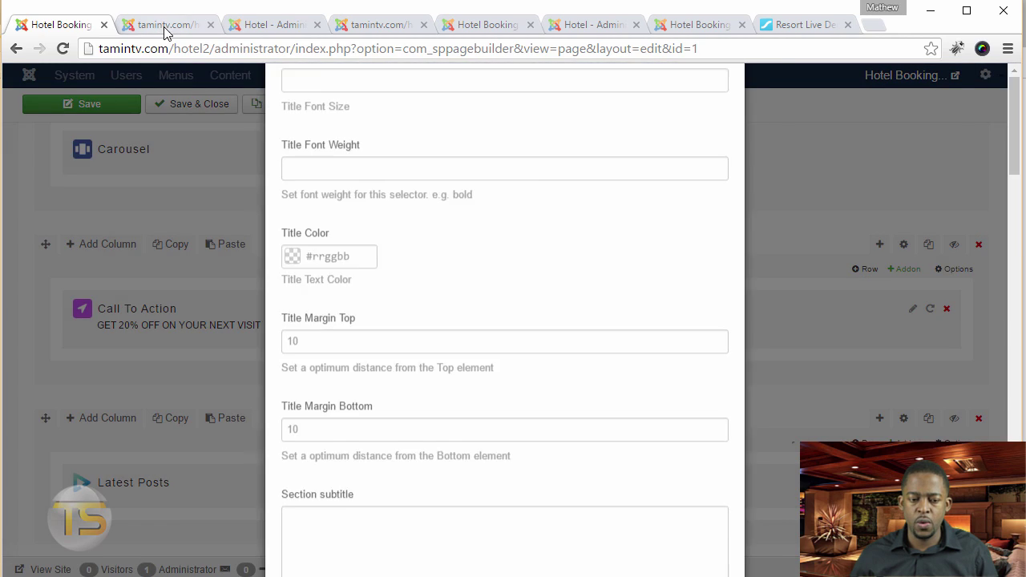
pyautogui.click(164, 28)
pyautogui.scroll(-10, 687, 382)
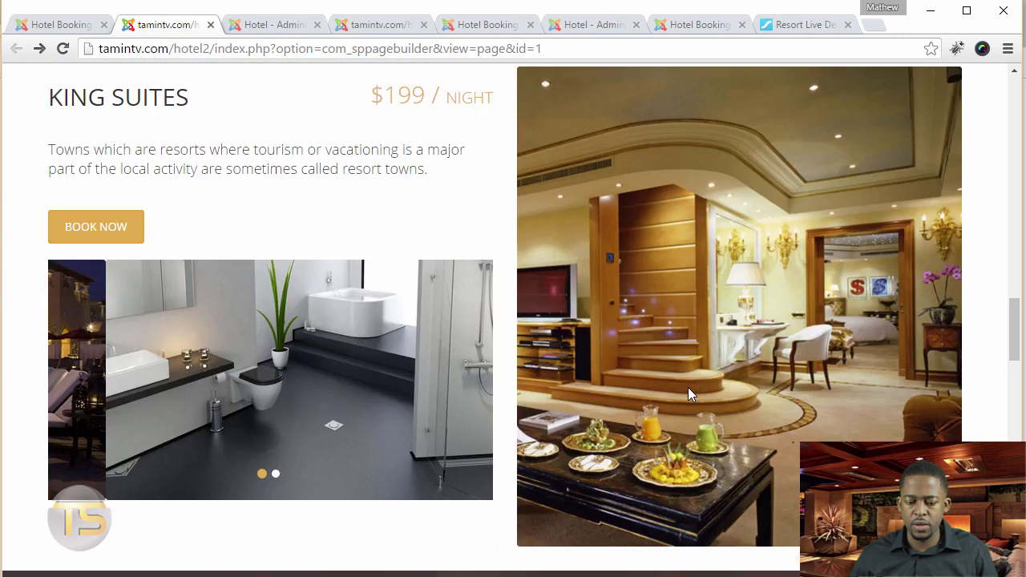
pyautogui.scroll(-7, 688, 387)
pyautogui.scroll(2, 566, 240)
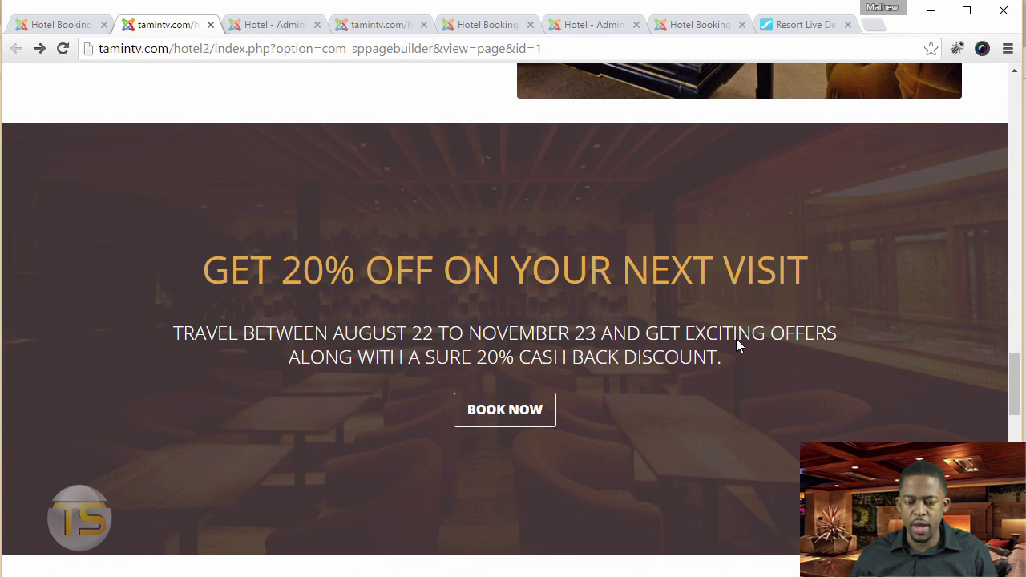
pyautogui.click(70, 25)
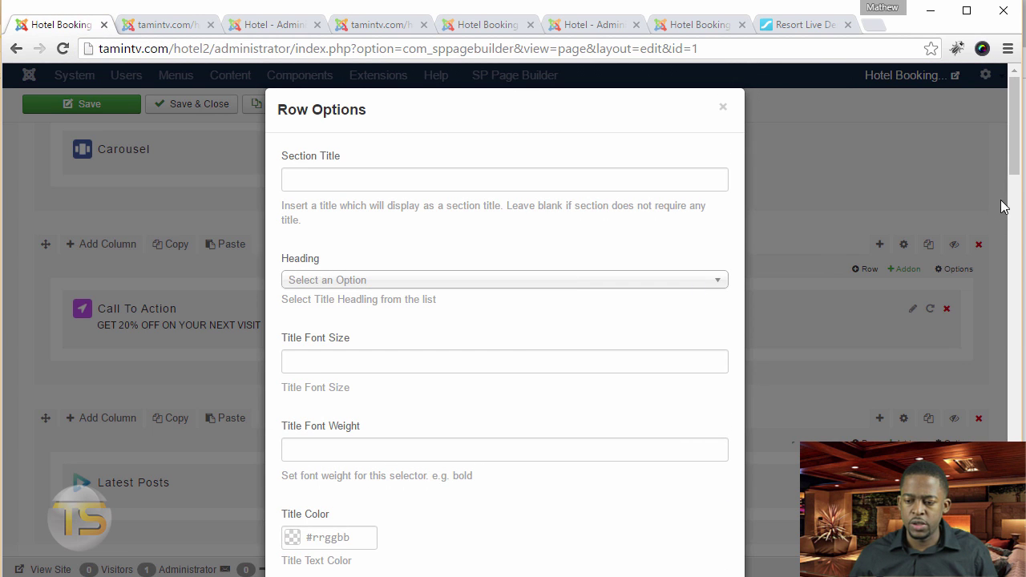
# Review the discount row's background size, attachment, position, CSS class and padding settings, and close the row options without applying.
pyautogui.scroll(-5, 1006, 144)
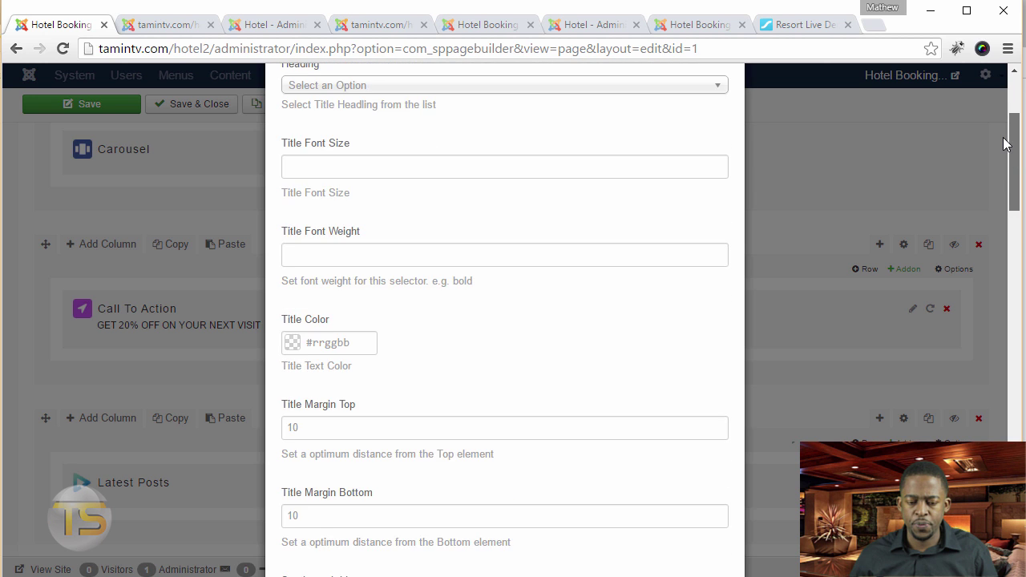
pyautogui.moveTo(1006, 144); pyautogui.dragTo(1012, 410)
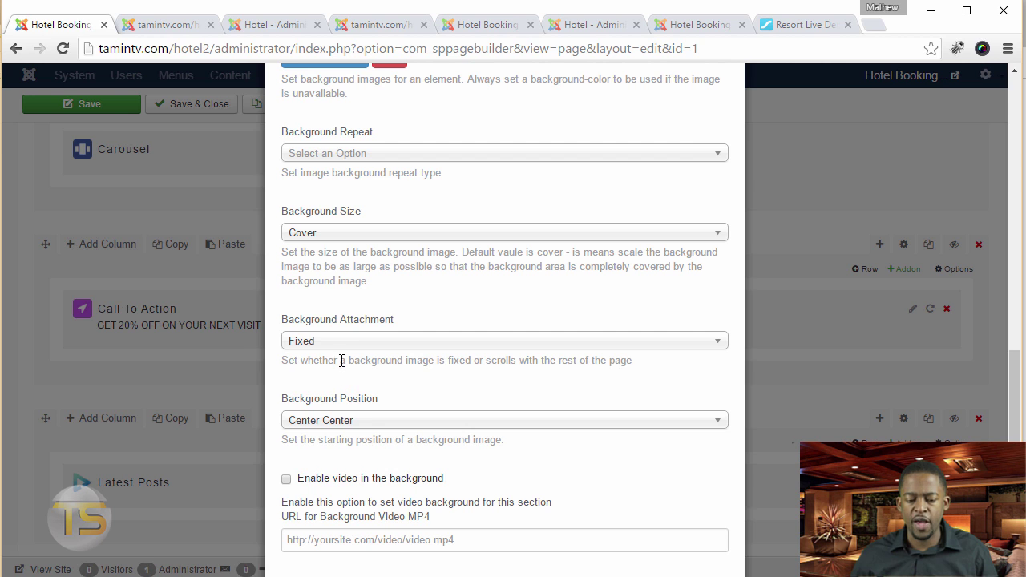
pyautogui.moveTo(1012, 388); pyautogui.dragTo(1012, 513)
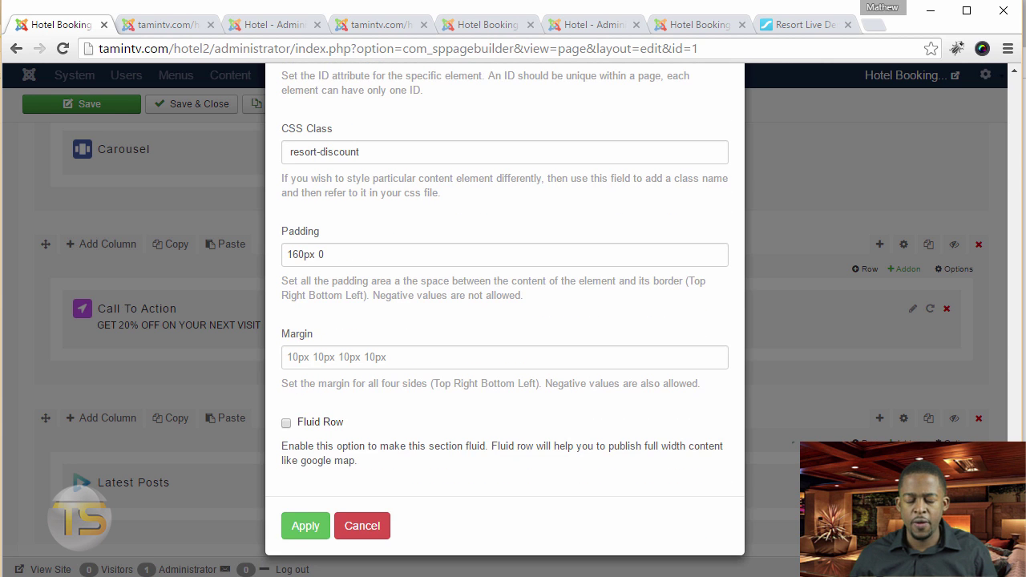
pyautogui.moveTo(379, 149); pyautogui.dragTo(294, 152)
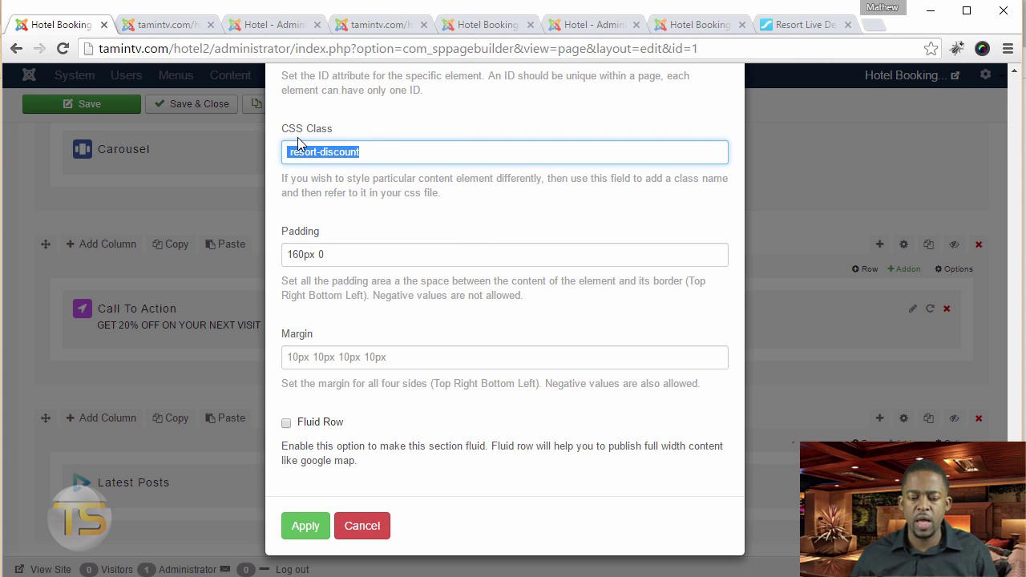
pyautogui.moveTo(330, 254); pyautogui.dragTo(285, 253)
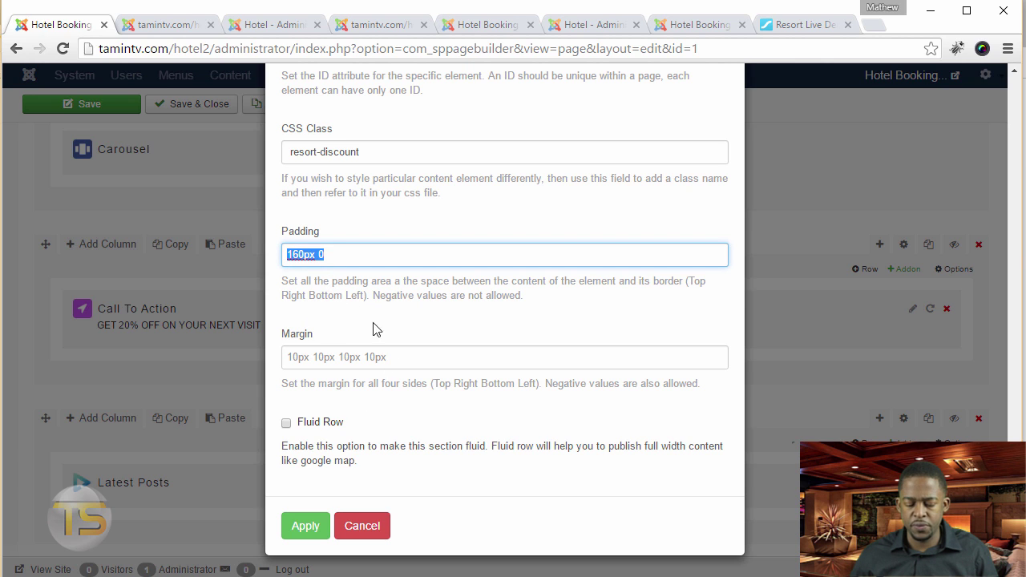
pyautogui.click(383, 532)
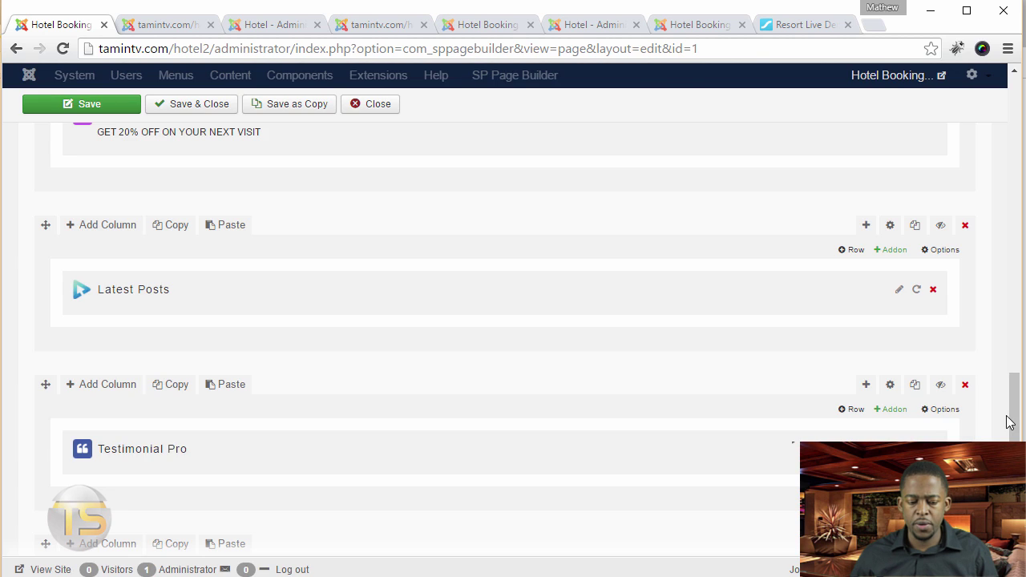
# Open the Latest Posts addon, review its heading, item limit, items per row and intro text limit, and close it without saving.
pyautogui.click(899, 290)
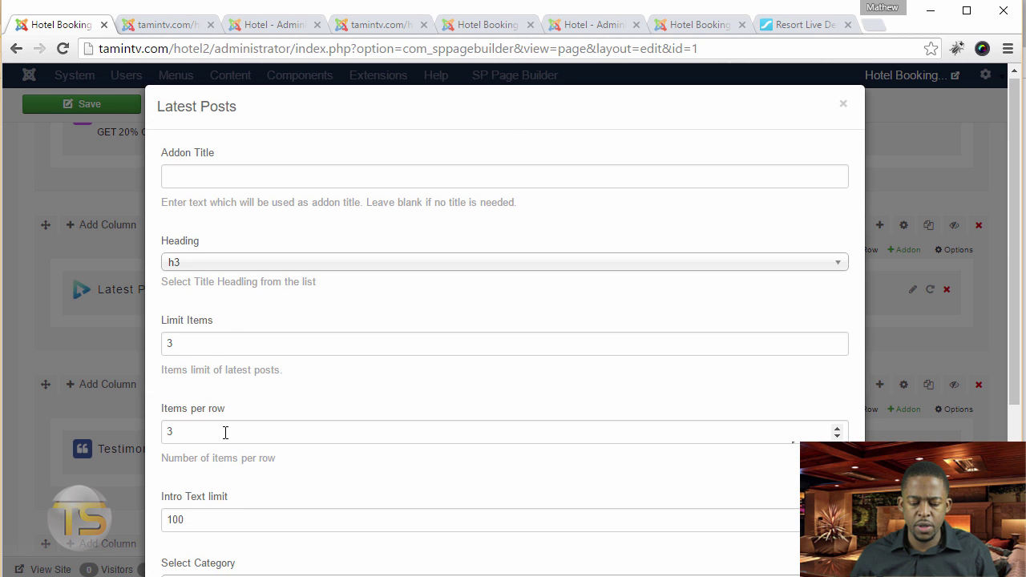
pyautogui.scroll(-3, 261, 416)
pyautogui.click(263, 529)
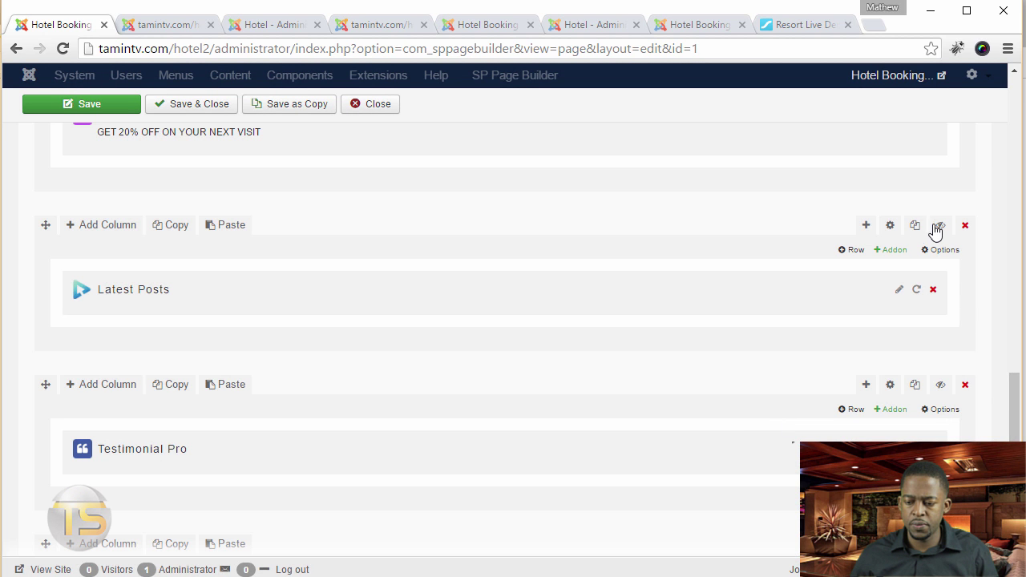
# Open the Latest Posts row's options, check its title, background, CSS class, padding and margin settings, and close them without applying.
pyautogui.click(889, 227)
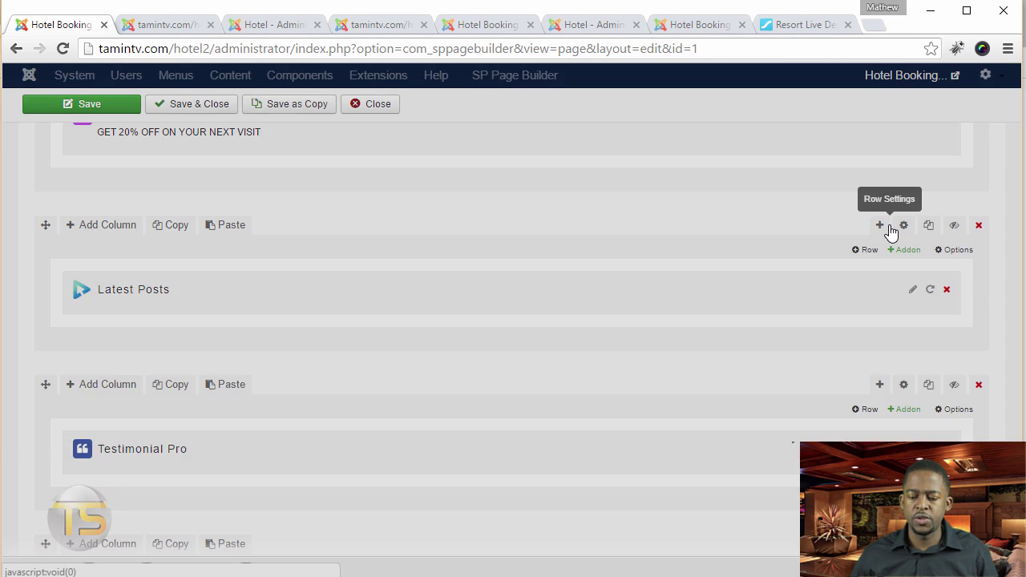
pyautogui.scroll(-8, 737, 266)
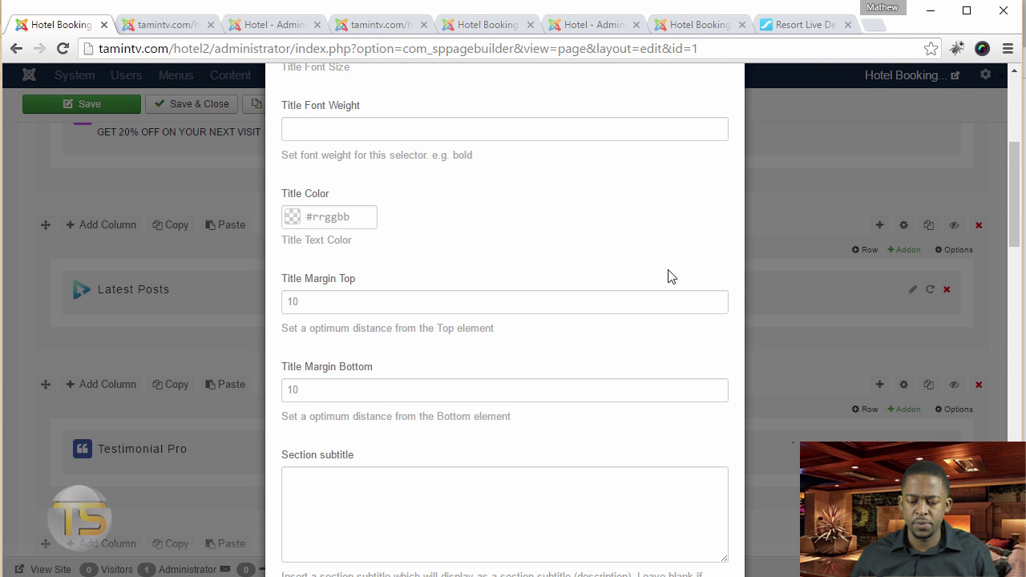
pyautogui.scroll(-12, 658, 286)
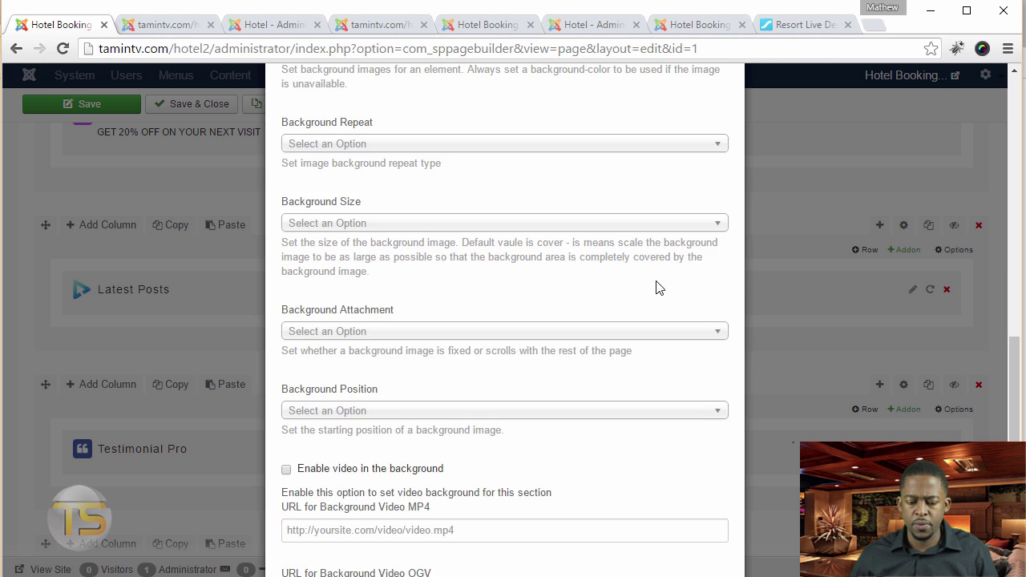
pyautogui.scroll(-4, 657, 281)
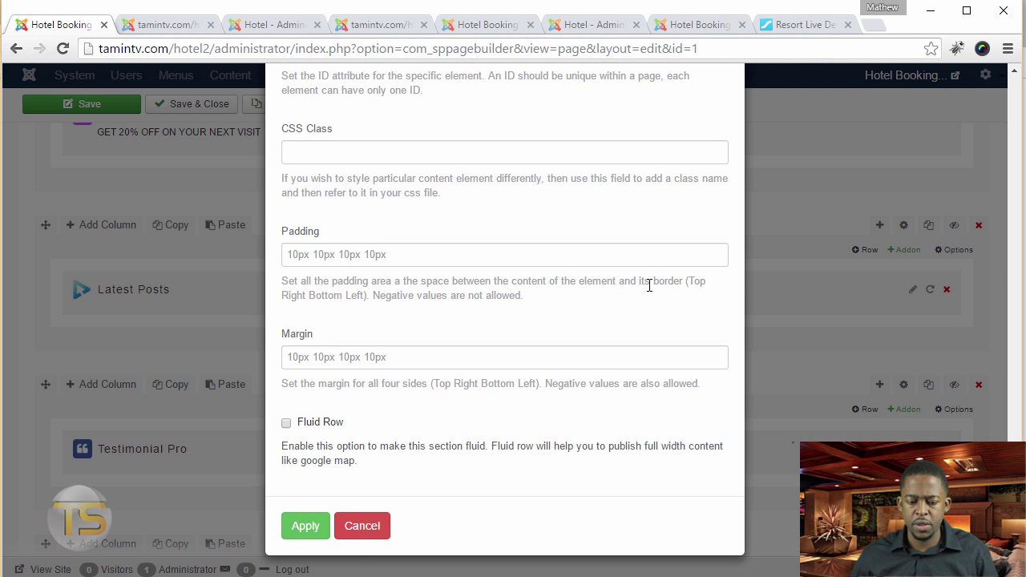
pyautogui.click(365, 530)
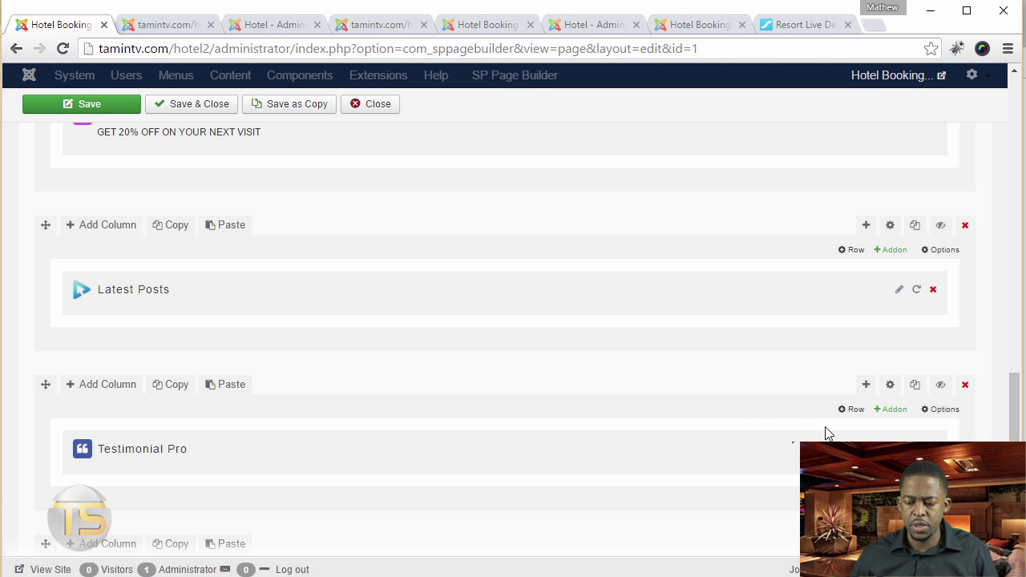
# Open the Testimonial Pro row's options, examine its background image, size, attachment, position, padding and margin, and close them without applying.
pyautogui.scroll(-2, 765, 437)
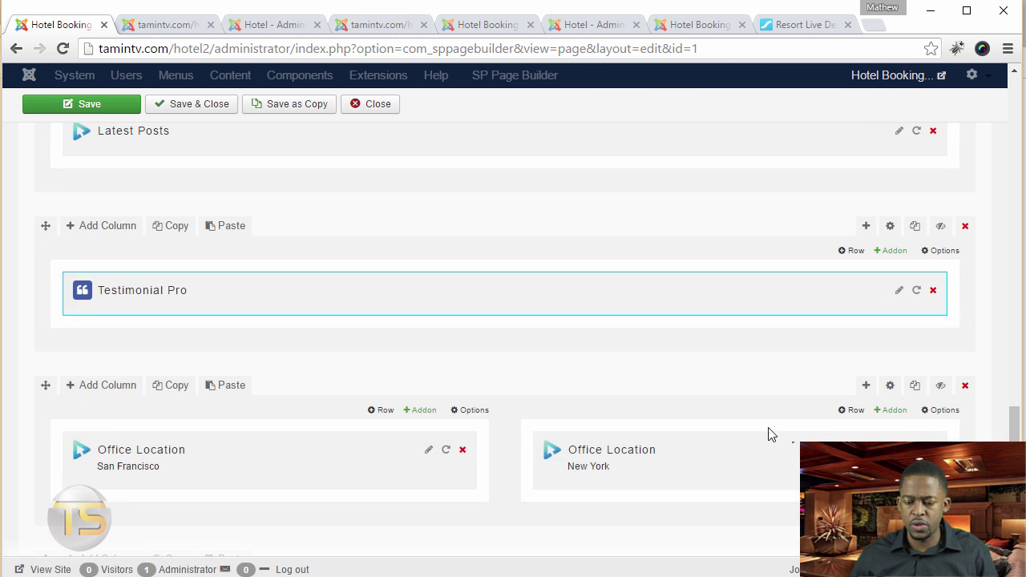
pyautogui.click(890, 229)
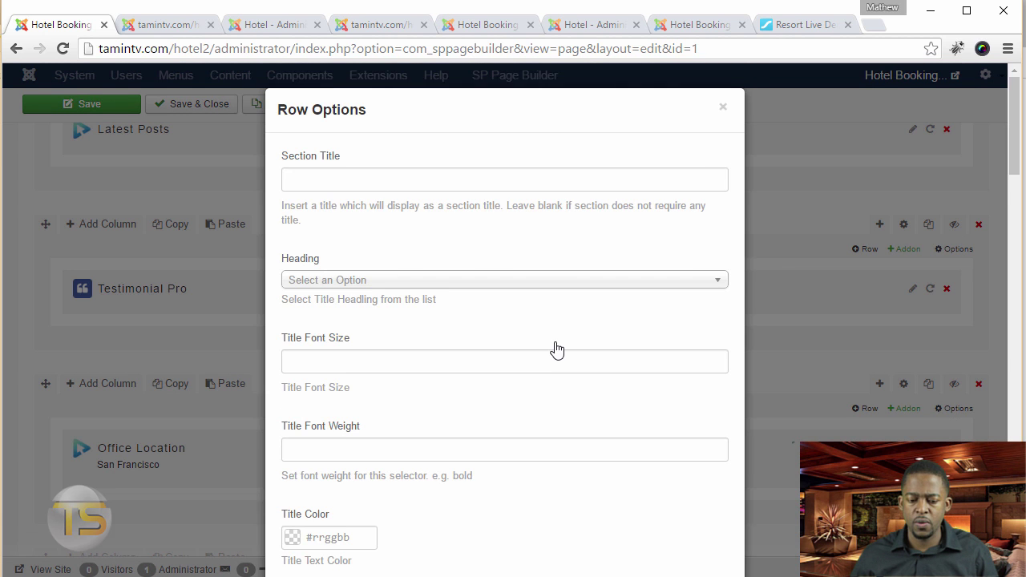
pyautogui.scroll(-2, 556, 350)
pyautogui.scroll(-12, 556, 350)
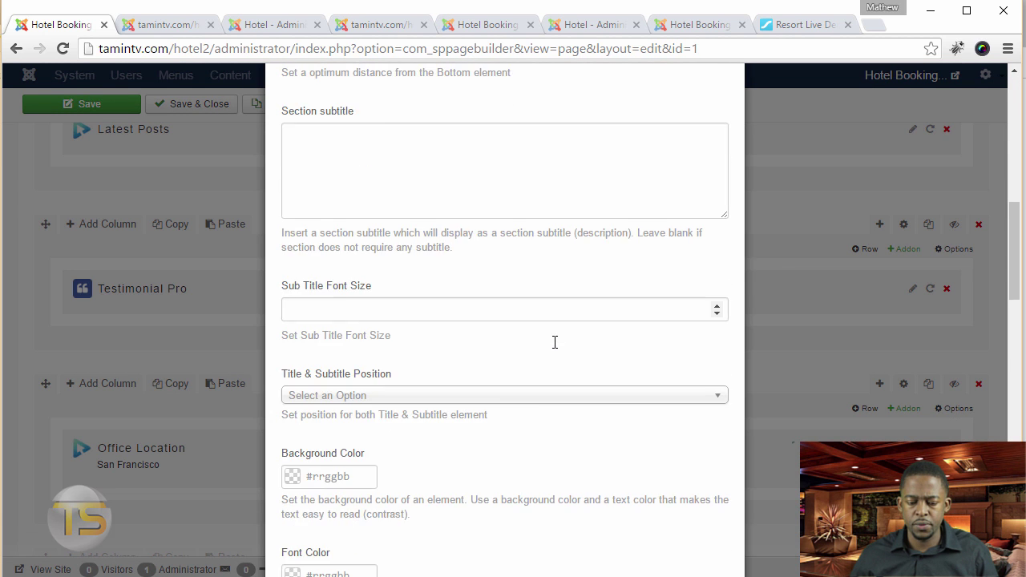
pyautogui.scroll(2, 553, 348)
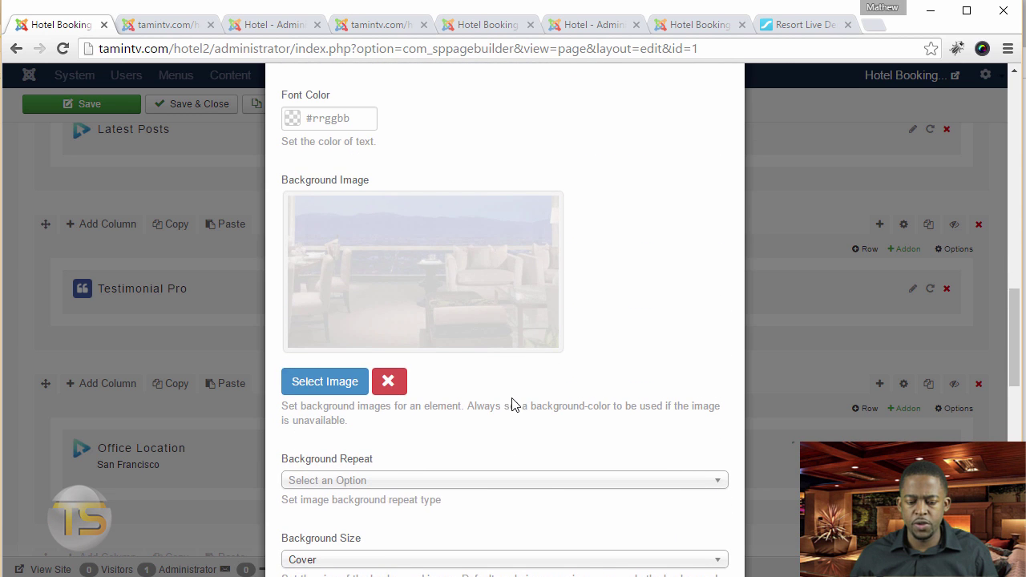
pyautogui.scroll(-6, 512, 405)
pyautogui.scroll(4, 513, 398)
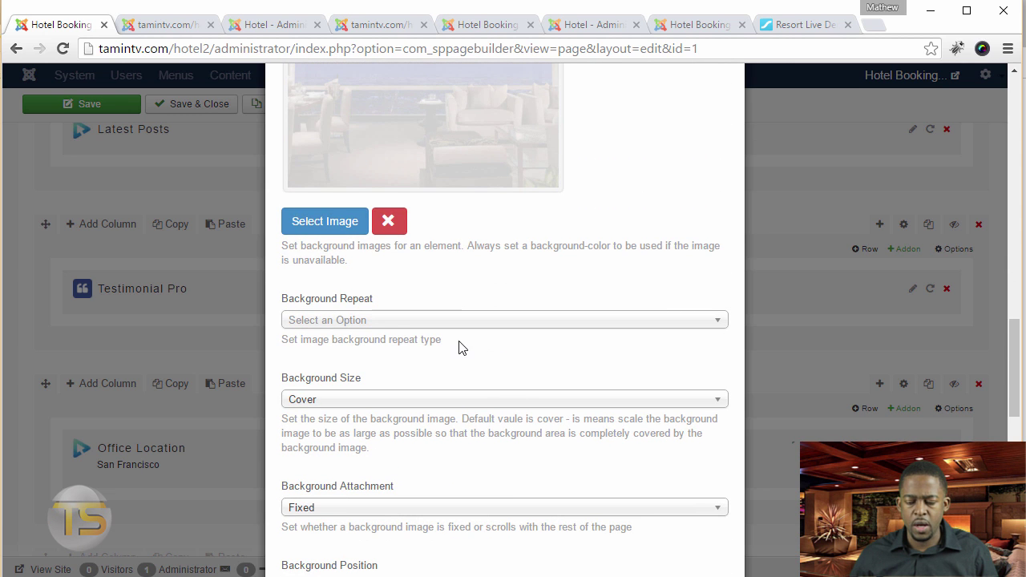
pyautogui.scroll(-3, 728, 318)
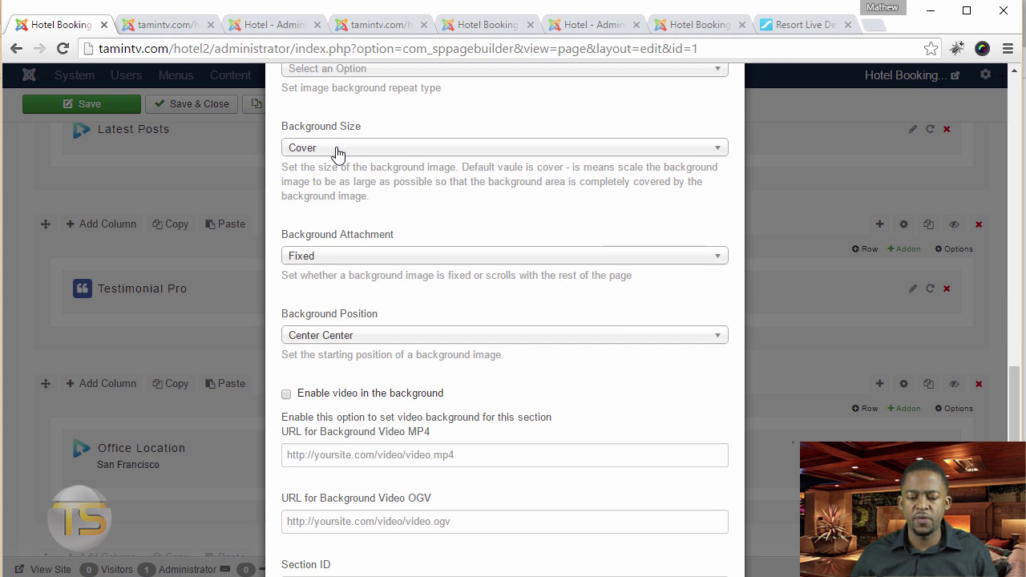
pyautogui.moveTo(1016, 400); pyautogui.dragTo(1014, 458)
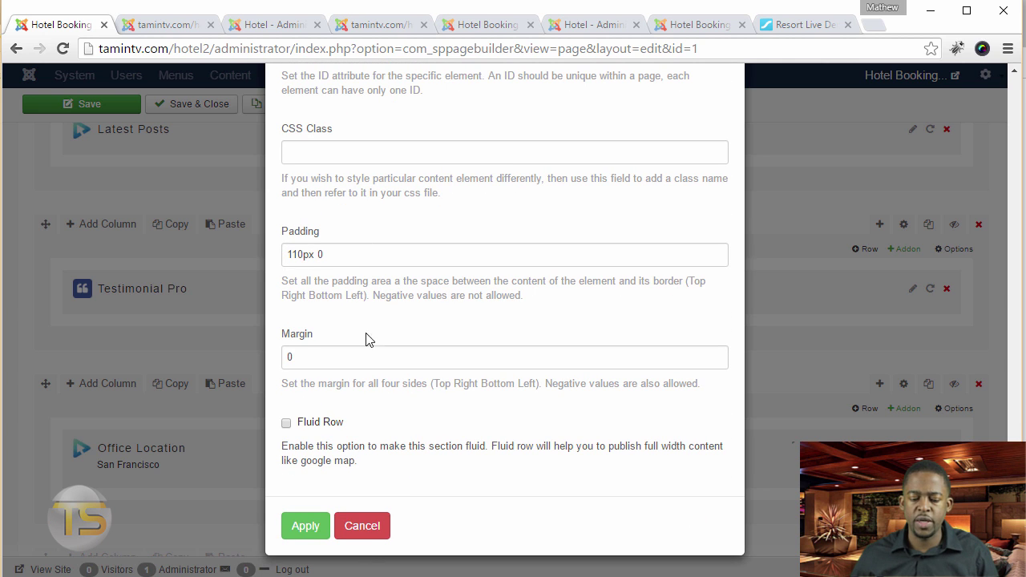
pyautogui.click(362, 526)
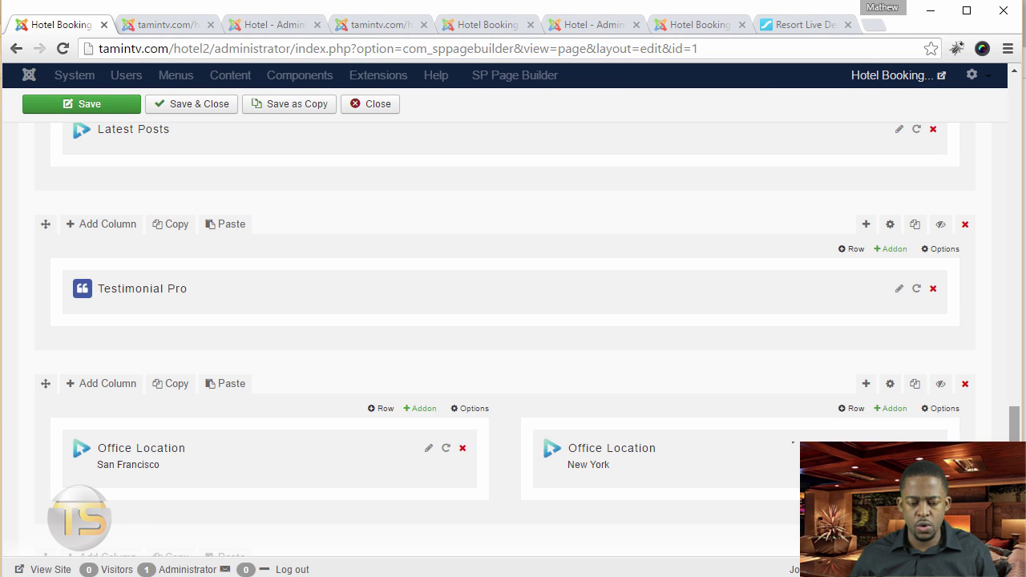
# Open the row options of the Office Location row, check its CSS class, padding, margin and fluid row settings, and cancel.
pyautogui.scroll(-1, 566, 391)
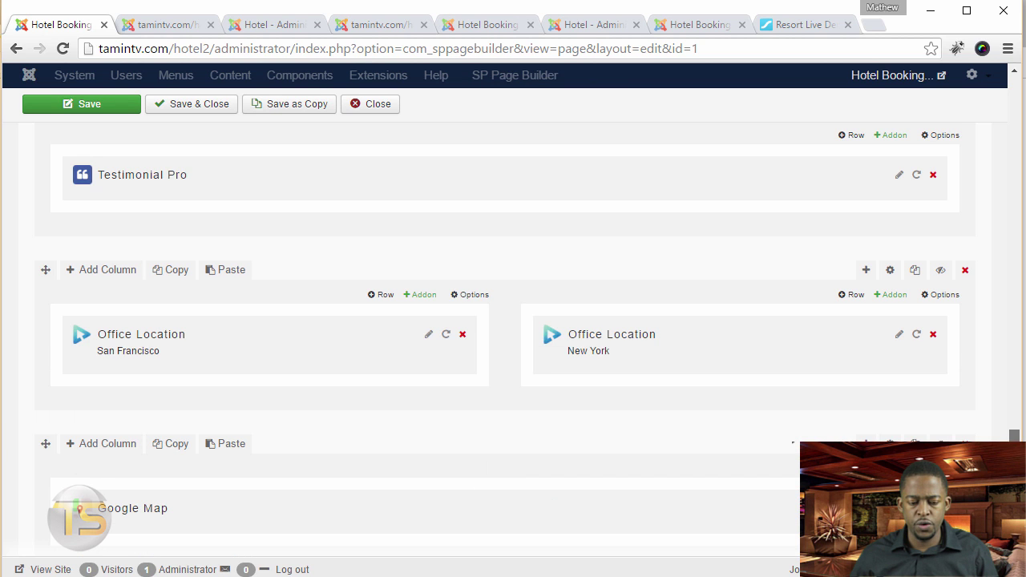
pyautogui.click(892, 272)
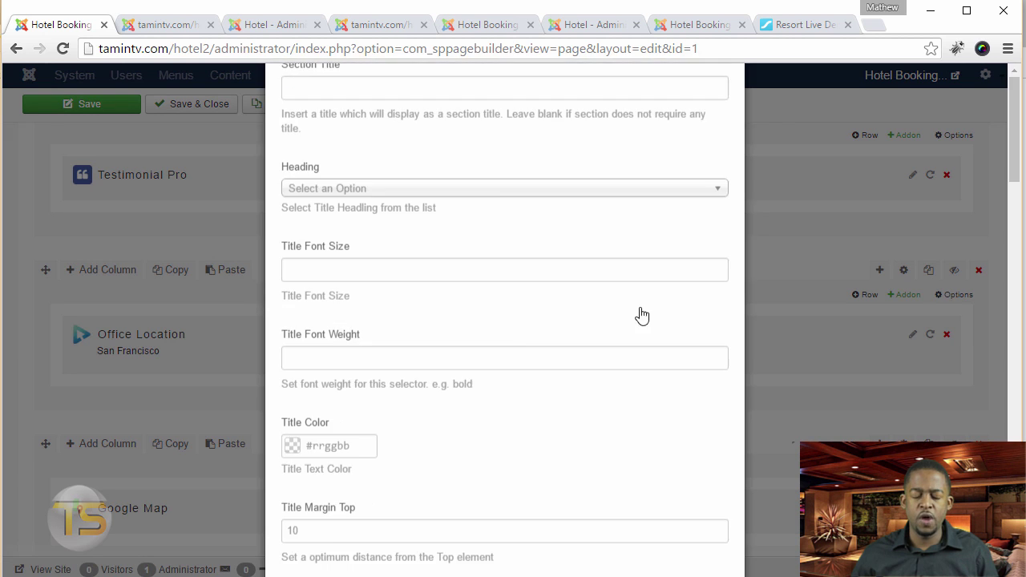
pyautogui.moveTo(1004, 153); pyautogui.dragTo(1010, 476)
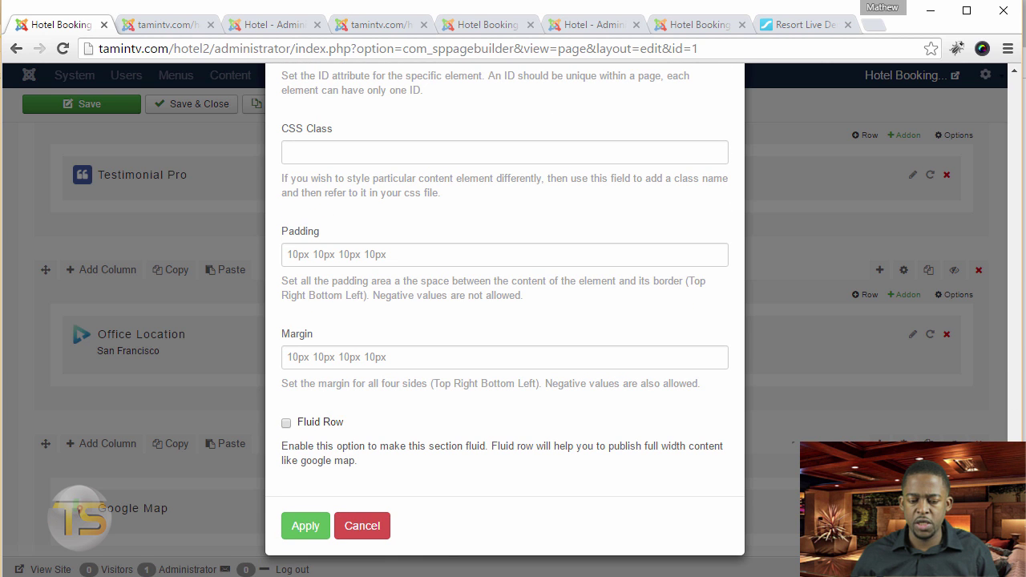
pyautogui.click(388, 531)
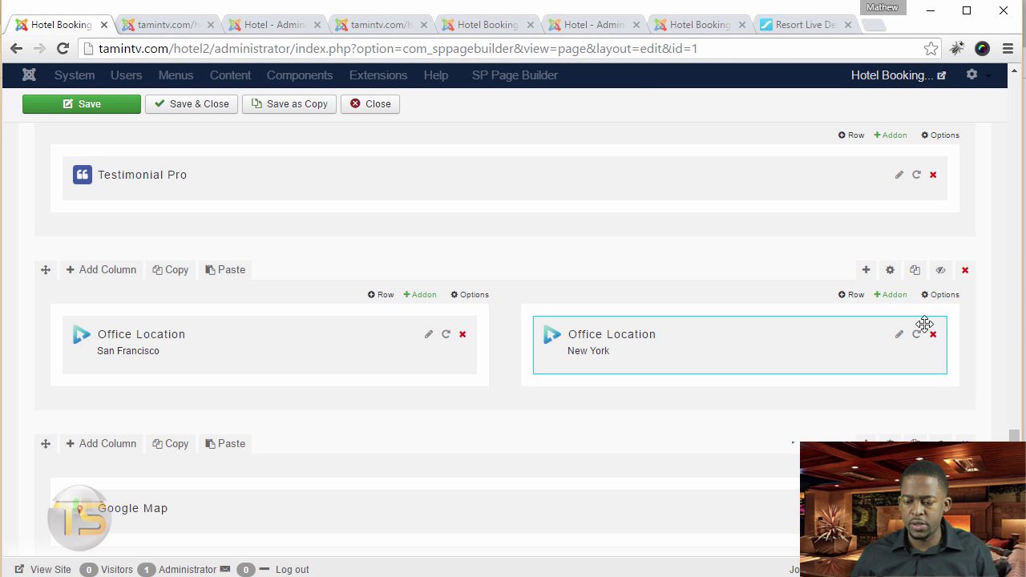
# Open the San Francisco Office Location addon, expand its Location item to review the title, icon and content, and close it without saving.
pyautogui.scroll(-2, 792, 443)
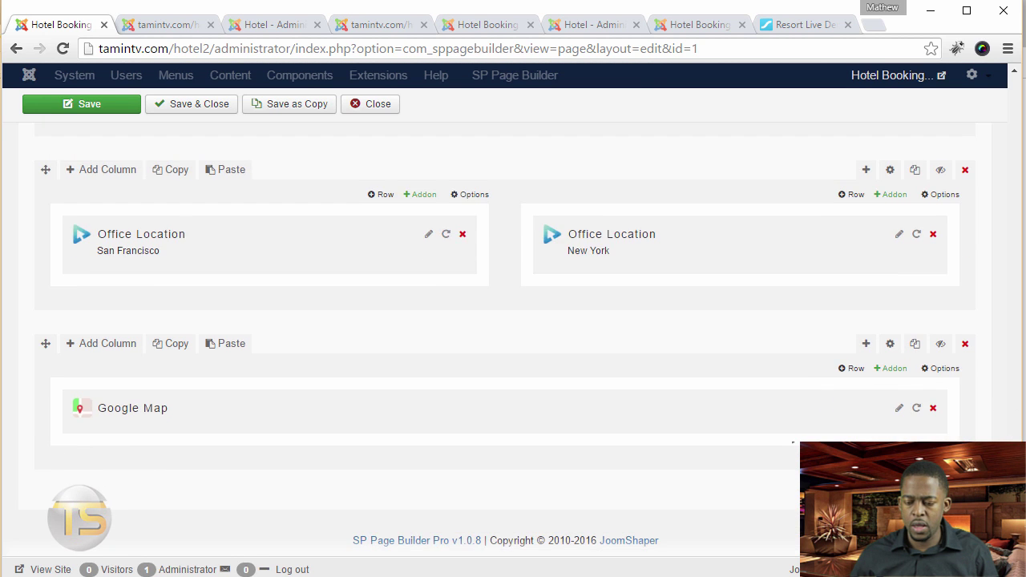
pyautogui.click(424, 236)
pyautogui.scroll(-2, 327, 348)
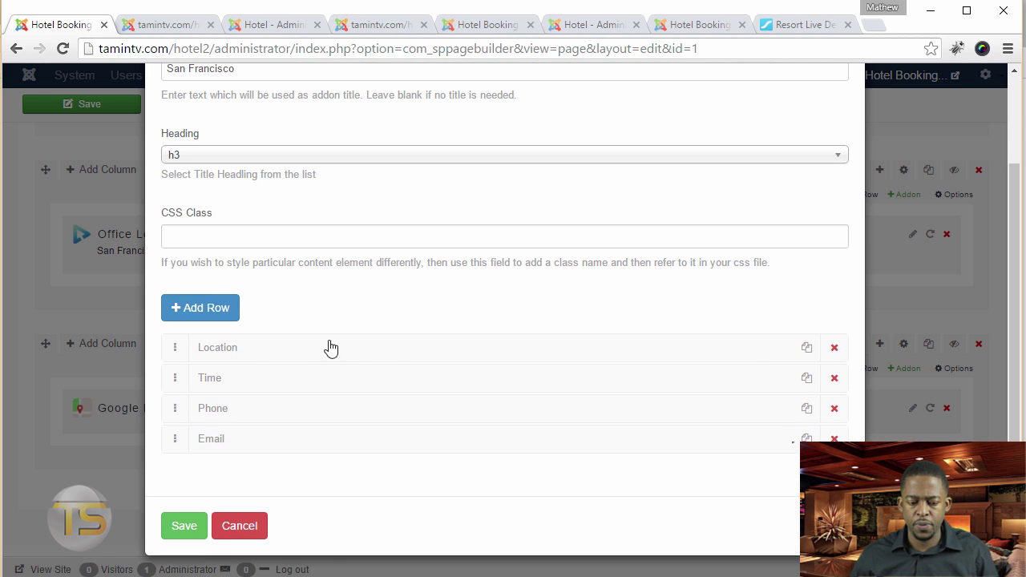
pyautogui.click(303, 347)
pyautogui.scroll(-5, 544, 366)
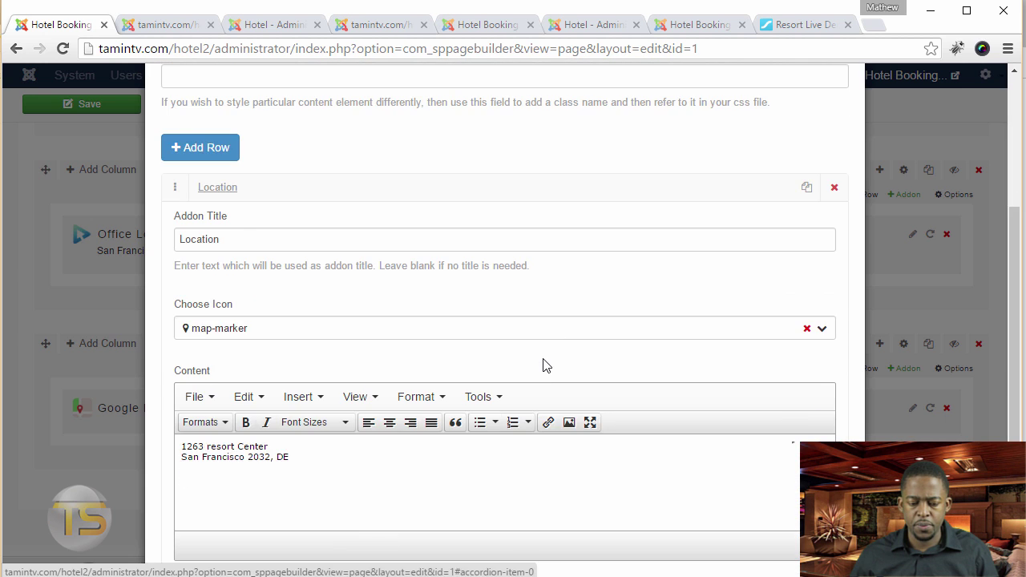
pyautogui.click(906, 408)
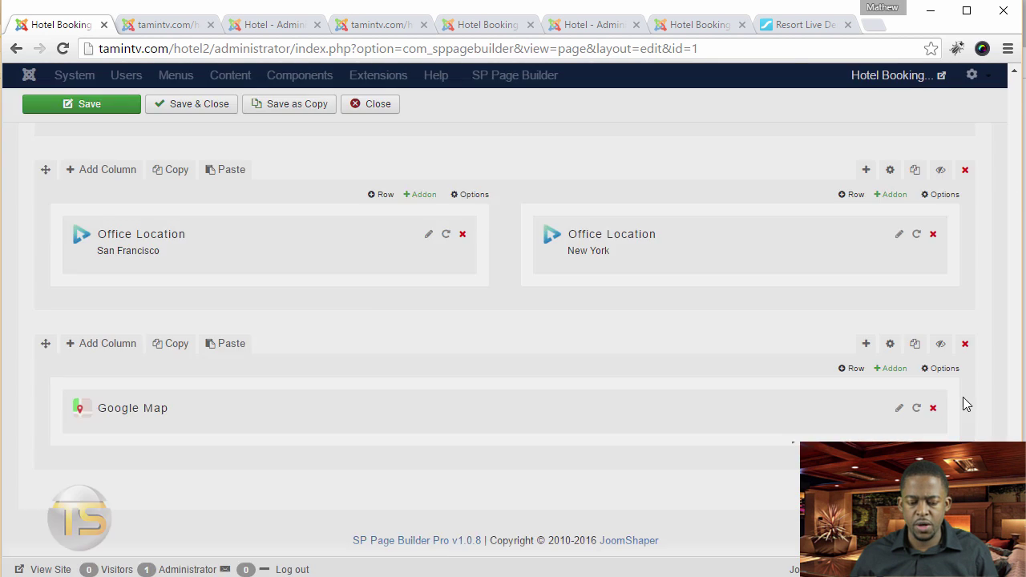
# Open the Google Map row's options, check its CSS class, padding, margin and fluid row settings, and cancel.
pyautogui.click(889, 345)
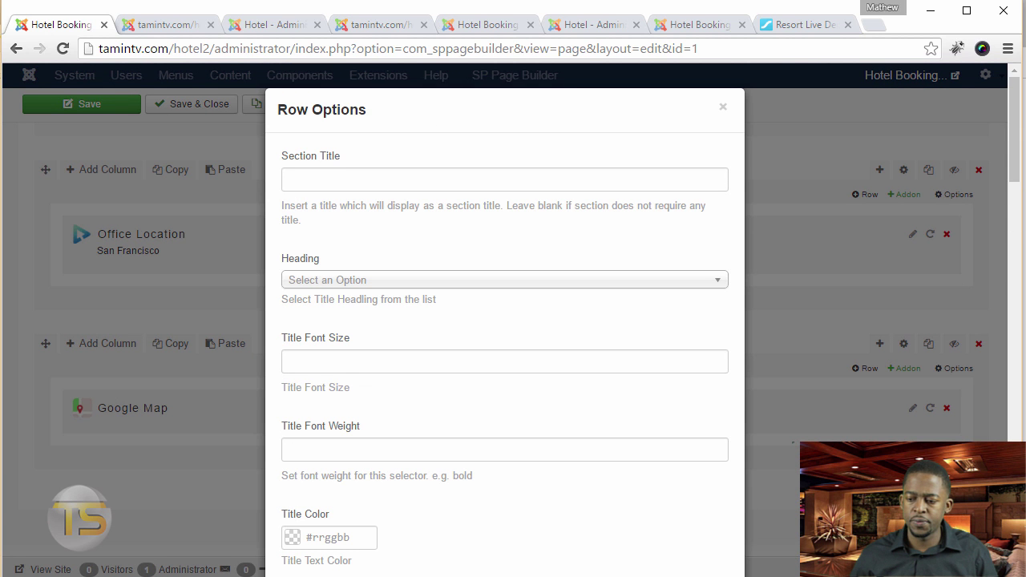
pyautogui.moveTo(1013, 110); pyautogui.dragTo(1004, 428)
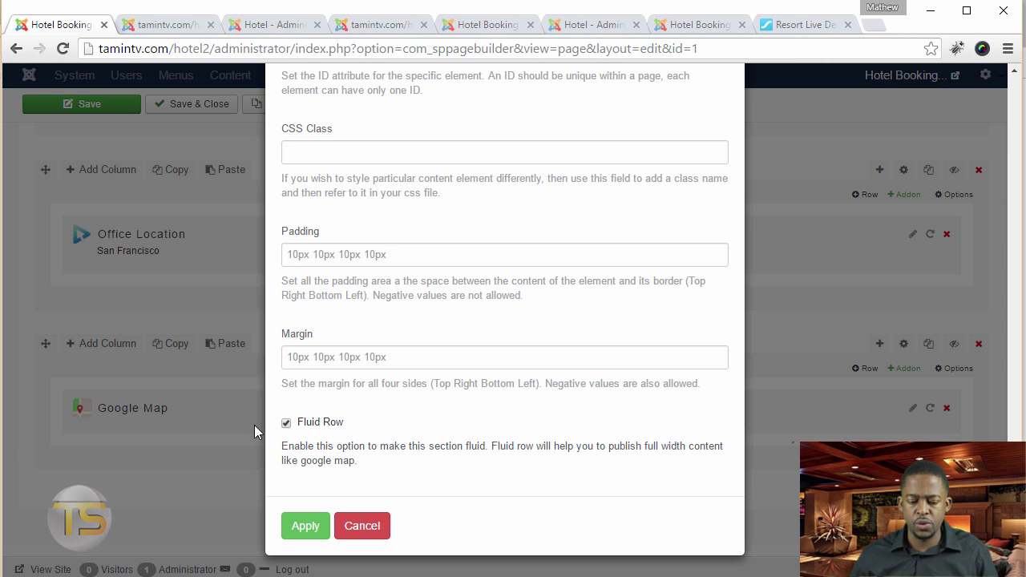
pyautogui.click(362, 526)
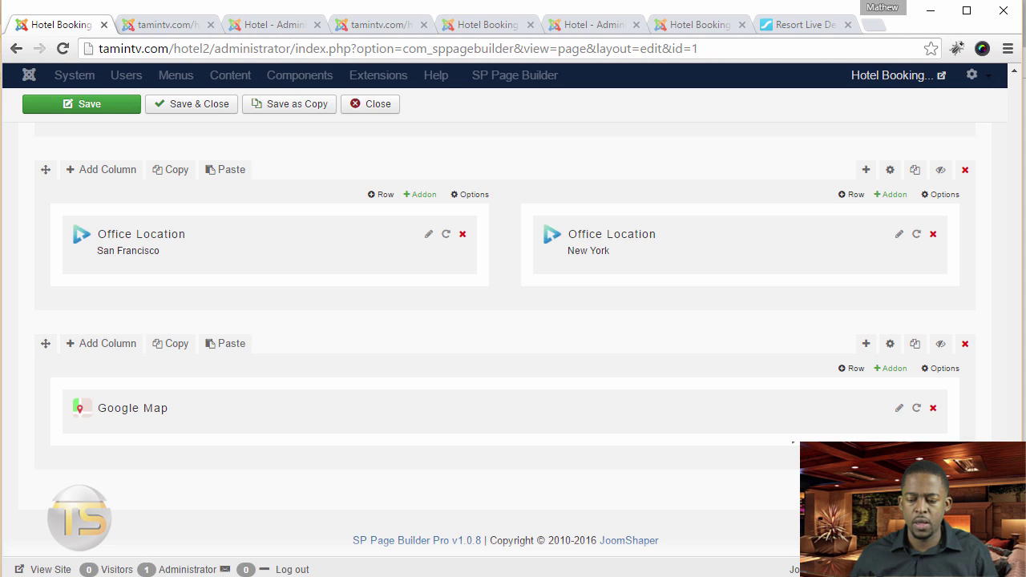
# Open the Google Map addon, review its location, height, map type, zoom, scroll wheel and color settings, and close it without saving.
pyautogui.click(898, 409)
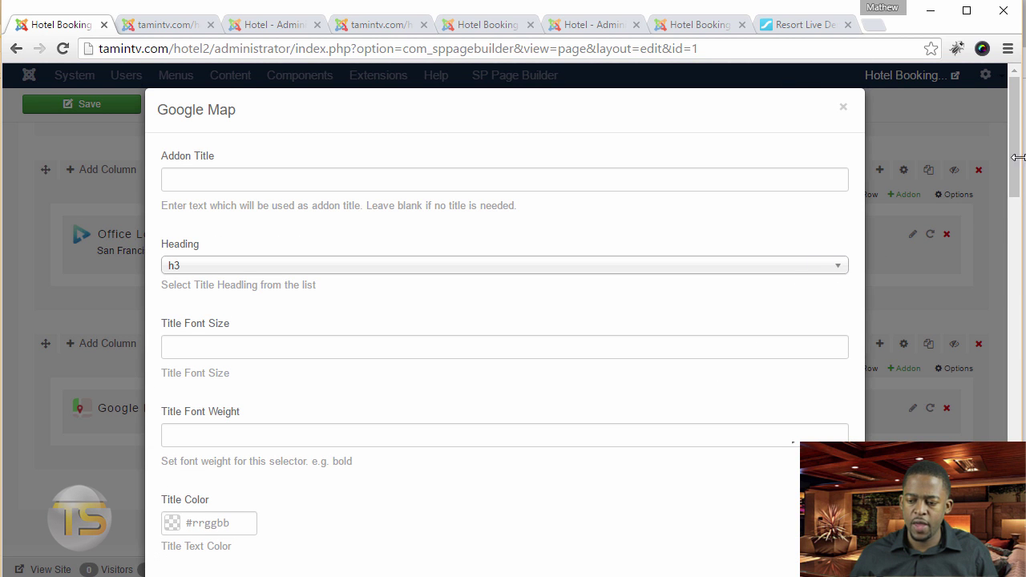
pyautogui.moveTo(1017, 157); pyautogui.dragTo(1020, 272)
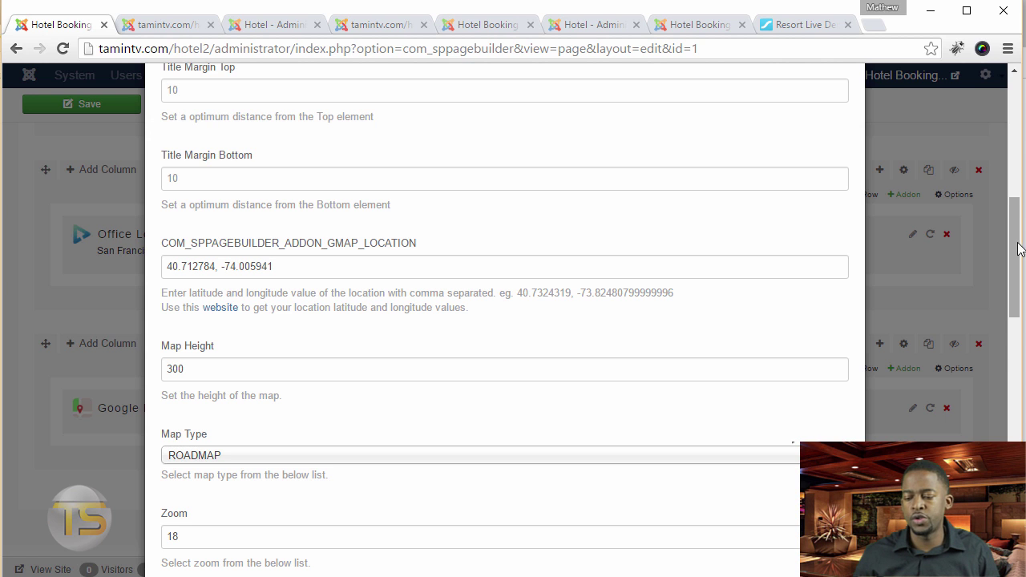
pyautogui.moveTo(1020, 248); pyautogui.dragTo(1014, 301)
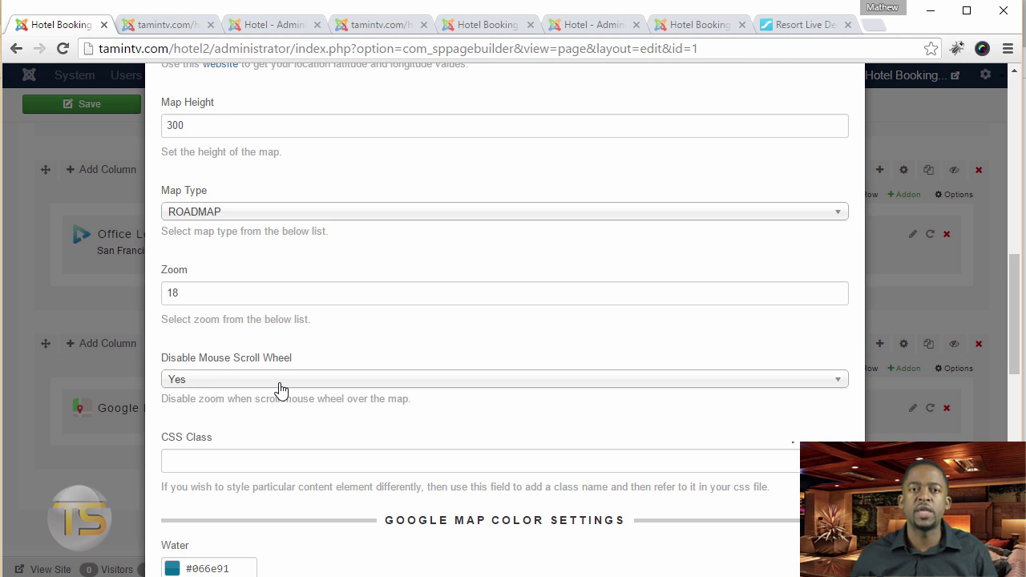
pyautogui.scroll(-4, 287, 395)
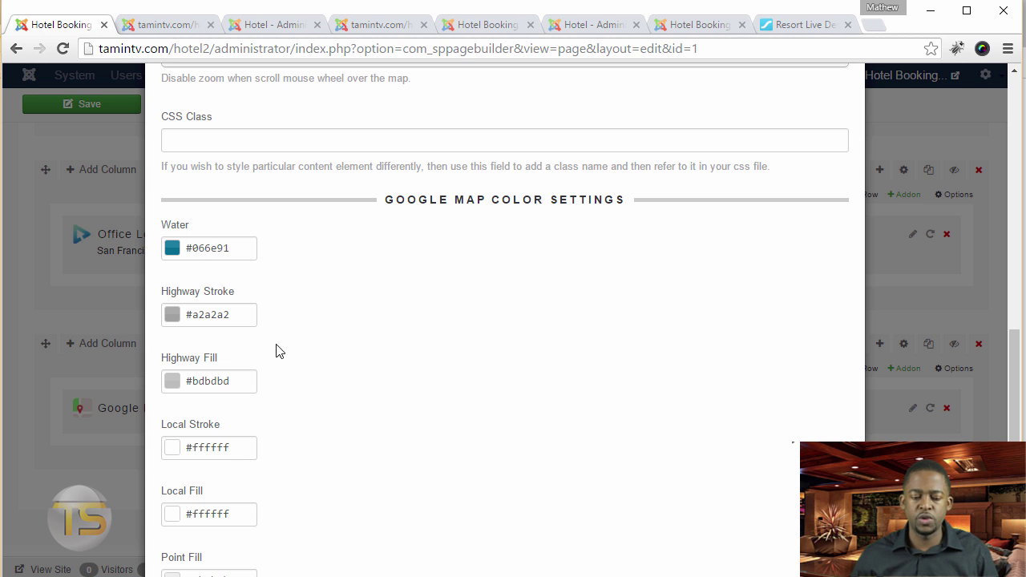
pyautogui.scroll(-4, 240, 276)
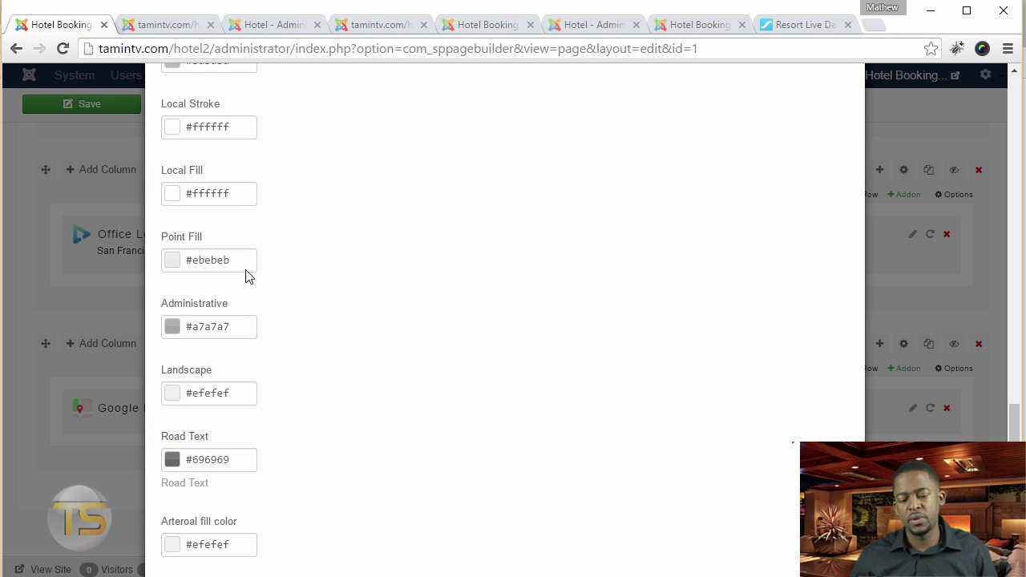
pyautogui.scroll(-3, 285, 310)
pyautogui.click(240, 527)
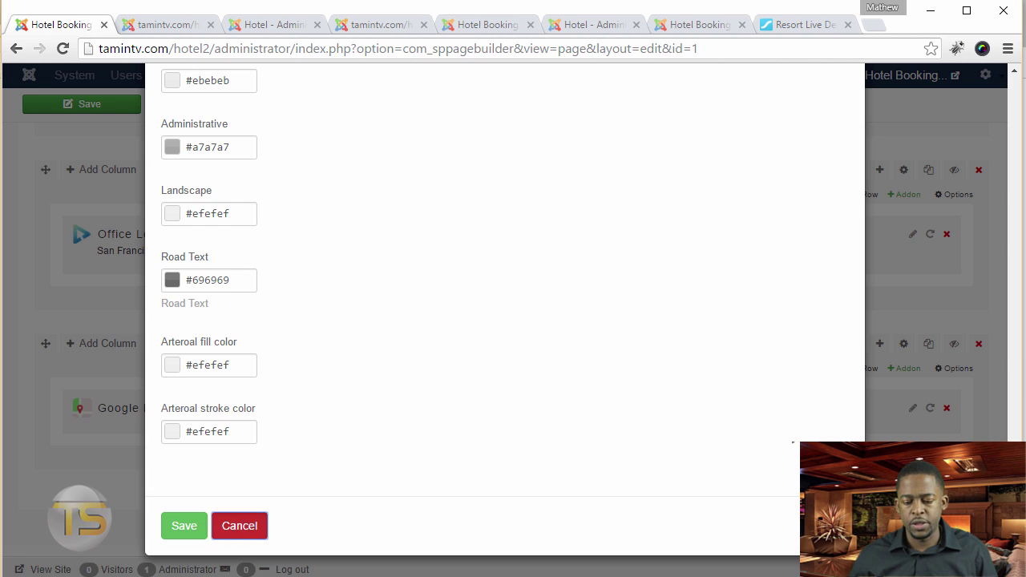
# Switch to the live home page and examine its discount offer, latest posts and testimonial sections.
pyautogui.scroll(15, 996, 201)
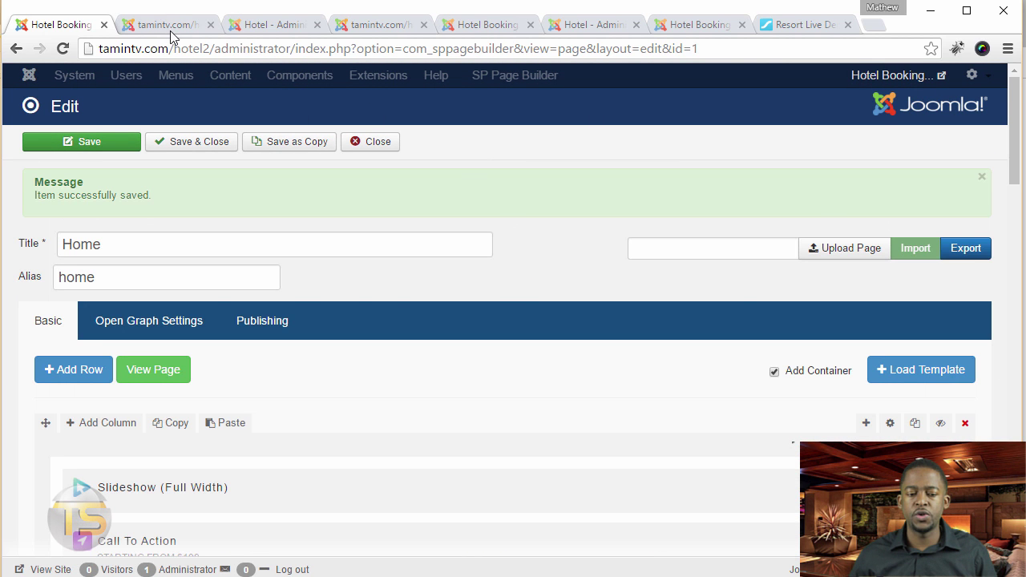
pyautogui.click(226, 29)
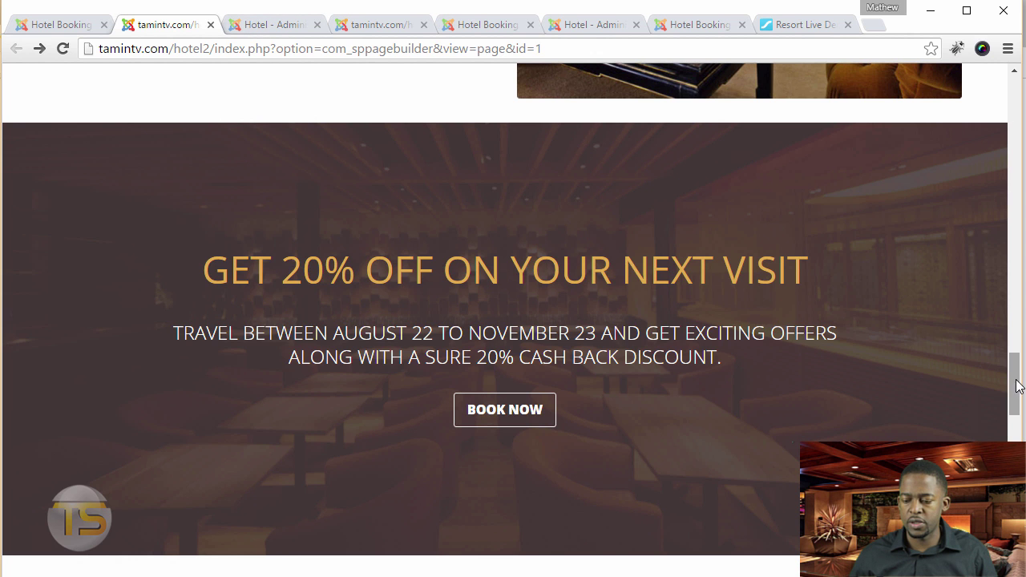
pyautogui.scroll(-8, 505, 320)
pyautogui.scroll(-1, 505, 320)
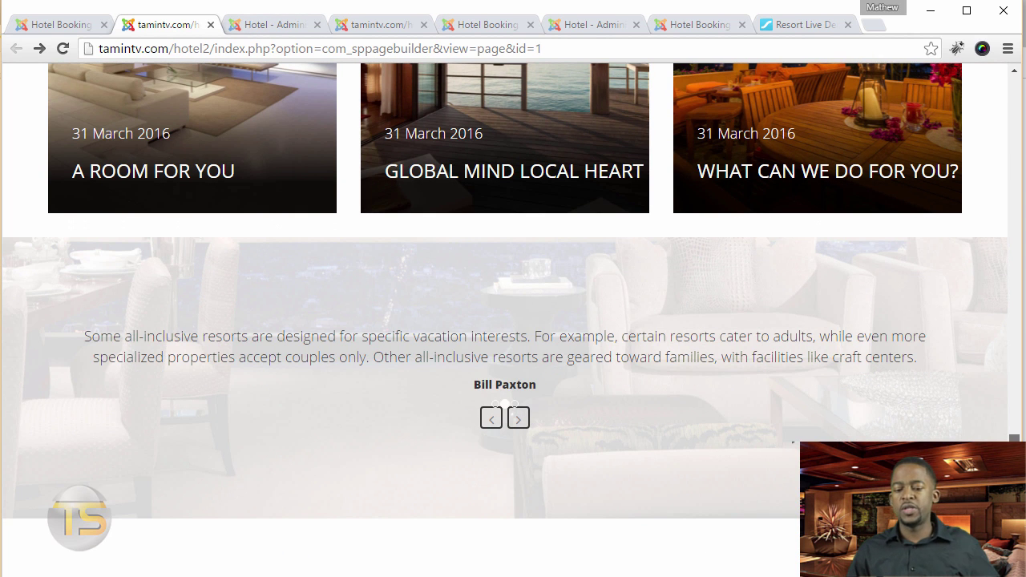